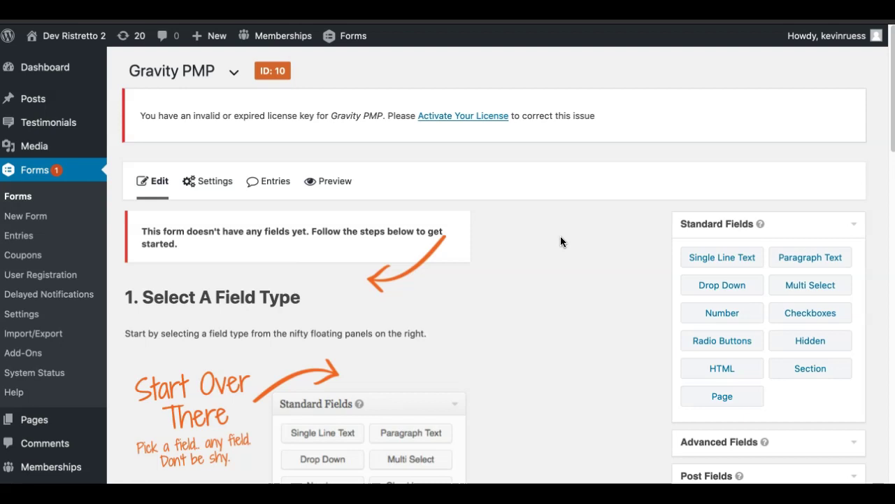
# Open the Gravity Forms Add-Ons list in a new browser tab and switch to it.
pyautogui.rightClick(42, 353)
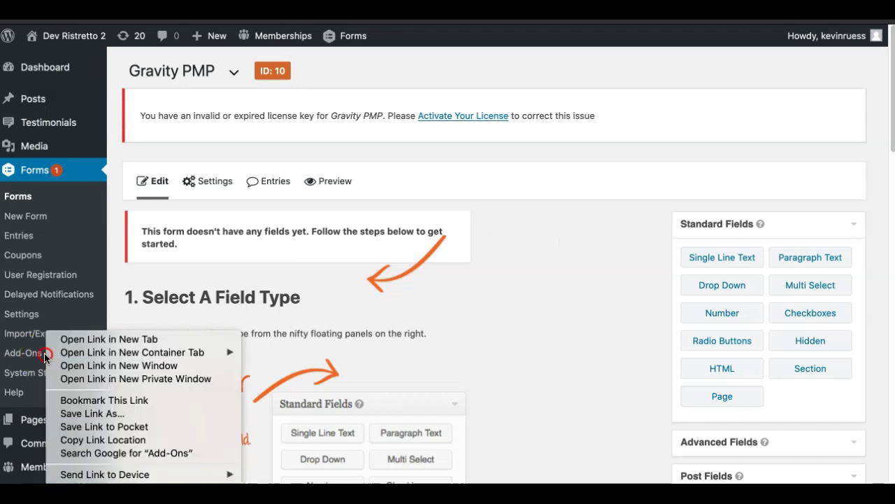
pyautogui.click(91, 340)
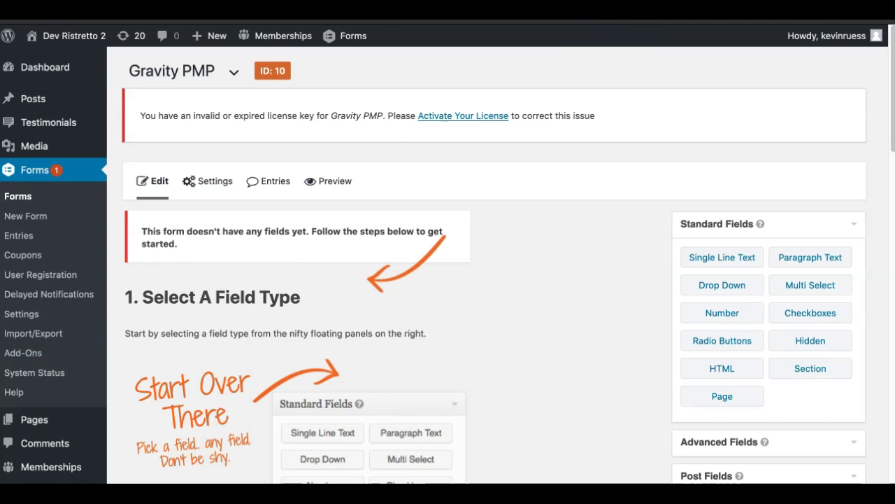
pyautogui.hotkey('ctrl', 'Tab')
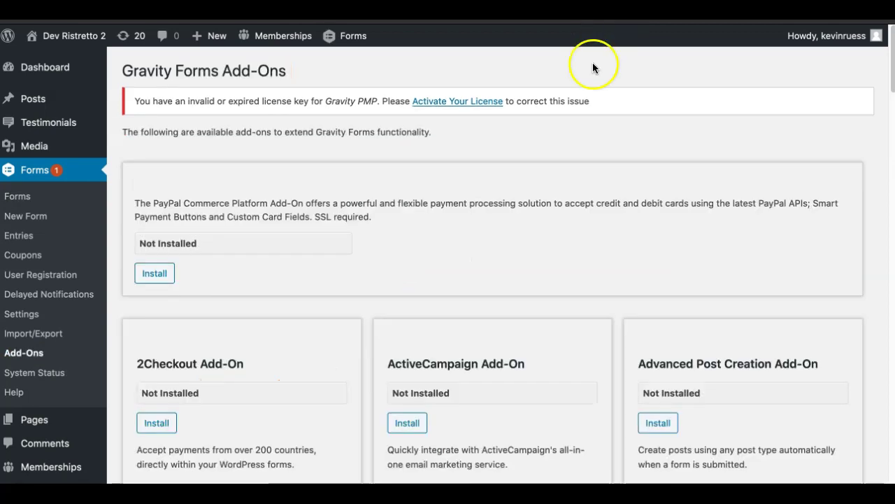
# Scroll the add-ons list to confirm the User Registration add-on is active.
pyautogui.scroll(-20, 652, 232)
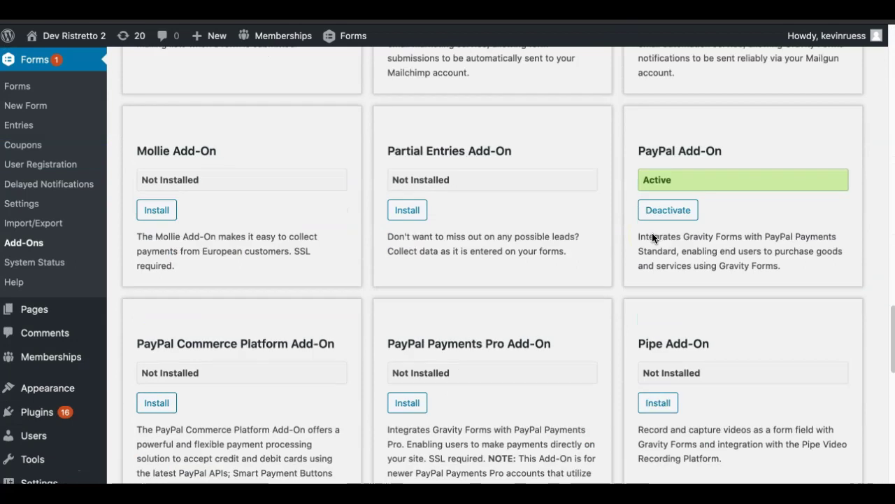
pyautogui.scroll(-6, 653, 234)
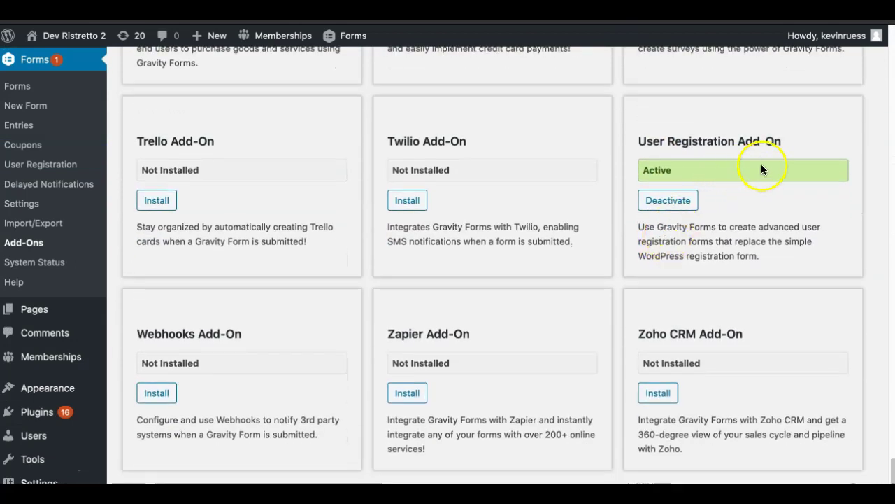
pyautogui.moveTo(794, 145); pyautogui.dragTo(636, 140)
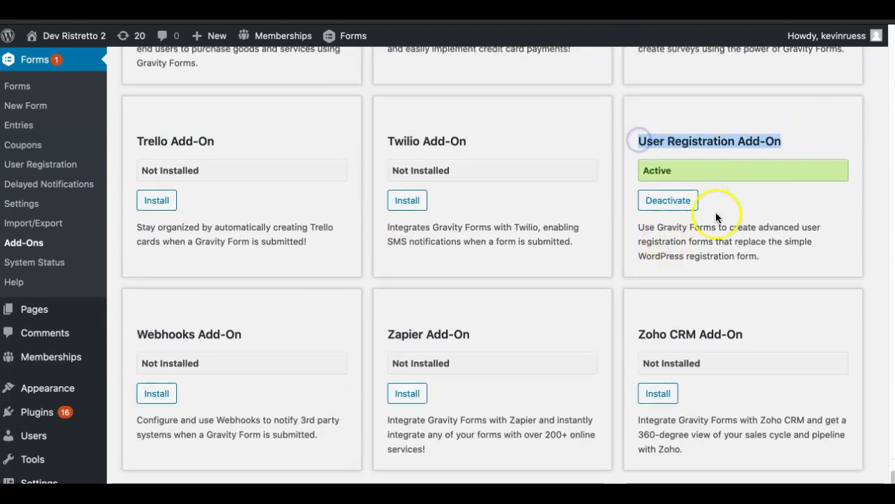
pyautogui.scroll(-2, 716, 213)
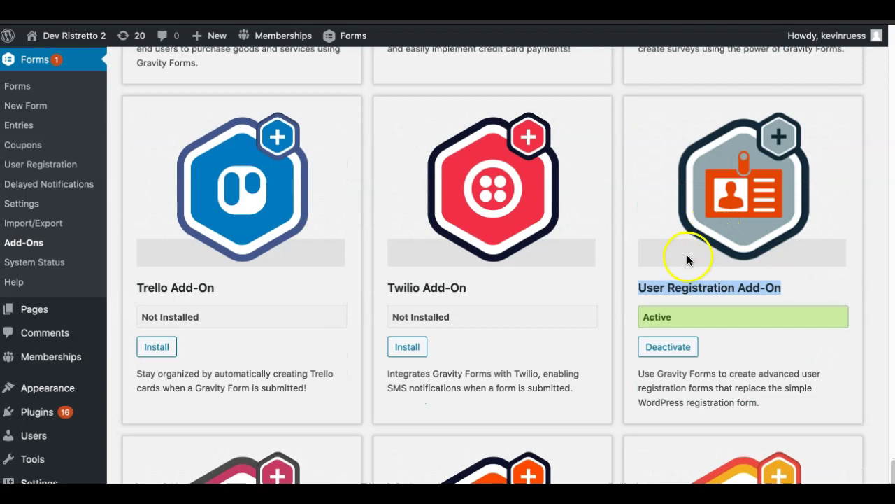
pyautogui.scroll(2, 687, 260)
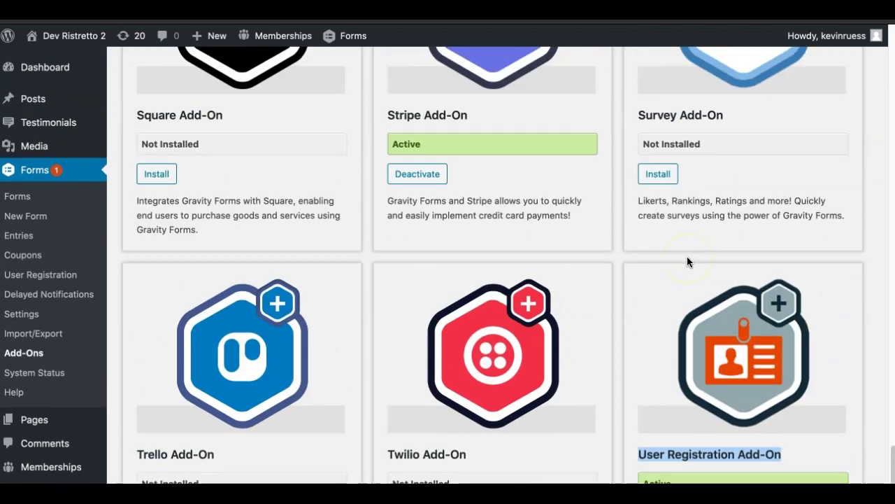
pyautogui.scroll(1, 534, 209)
pyautogui.moveTo(472, 171); pyautogui.dragTo(392, 170)
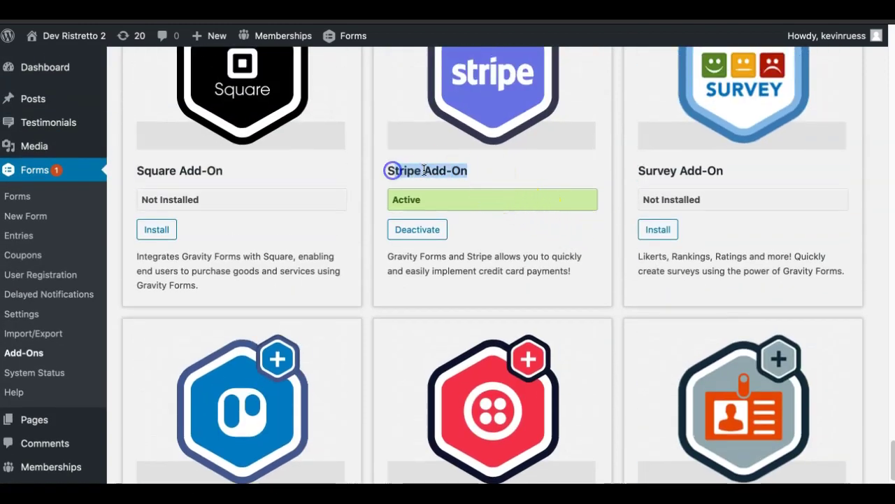
pyautogui.scroll(1, 259, 221)
pyautogui.moveTo(259, 222); pyautogui.dragTo(139, 236)
pyautogui.scroll(5, 444, 200)
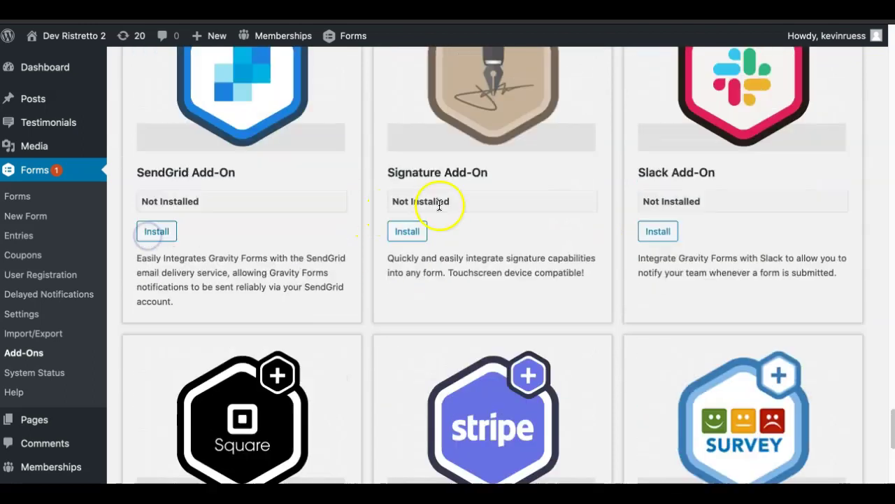
pyautogui.scroll(8, 597, 168)
pyautogui.scroll(6, 618, 190)
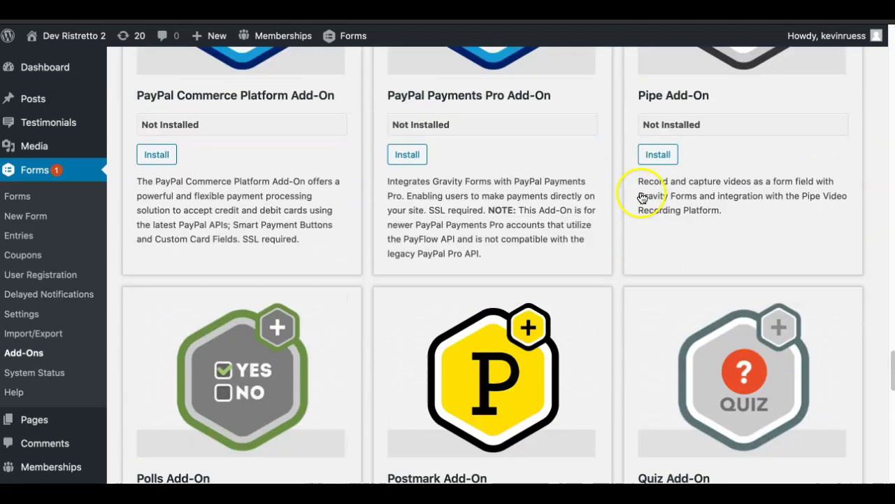
pyautogui.scroll(3, 585, 201)
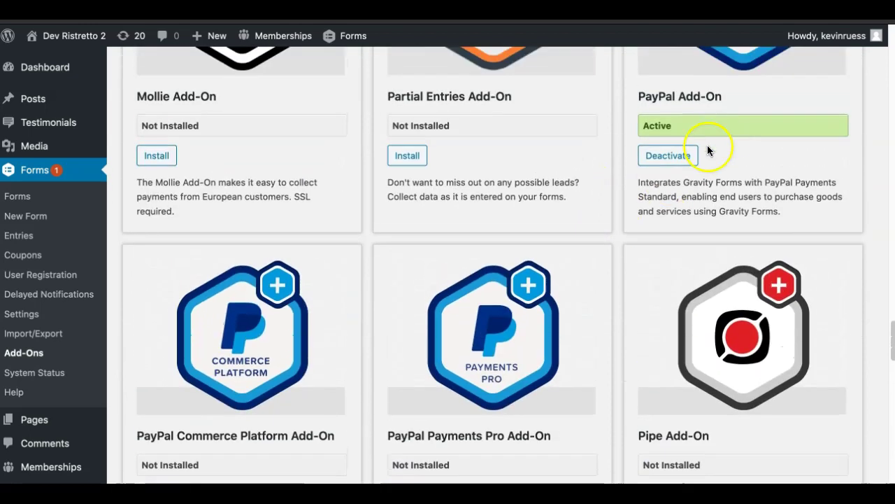
pyautogui.moveTo(727, 107); pyautogui.dragTo(637, 107)
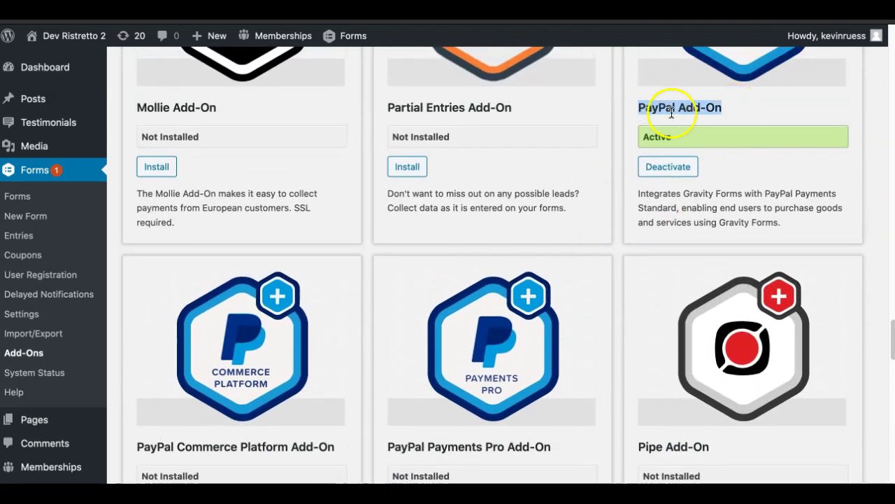
# Check the PayPal Payments Pro add-on's status, then scroll back up the list.
pyautogui.scroll(-3, 580, 210)
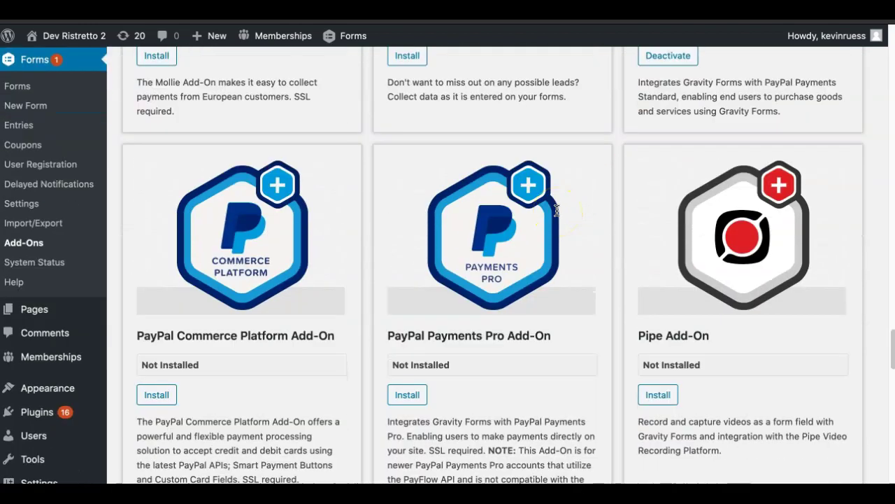
pyautogui.click(523, 282)
pyautogui.moveTo(560, 336); pyautogui.dragTo(398, 303)
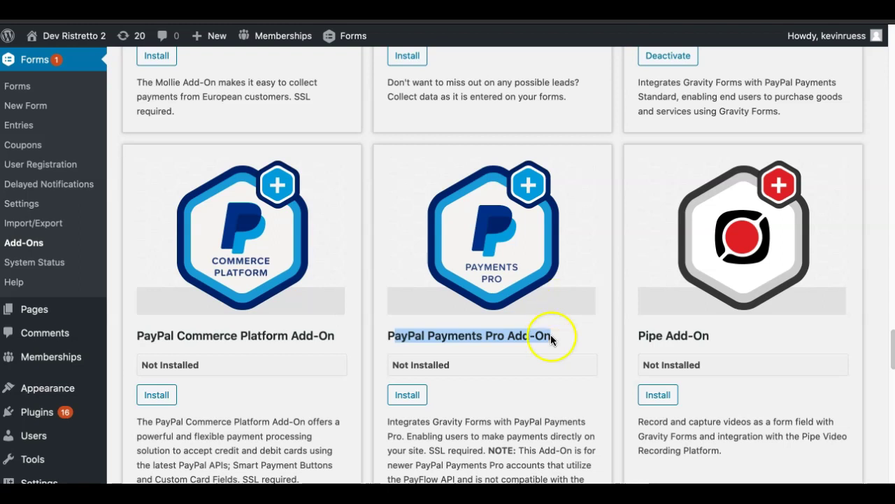
pyautogui.scroll(5, 551, 335)
pyautogui.scroll(6, 555, 366)
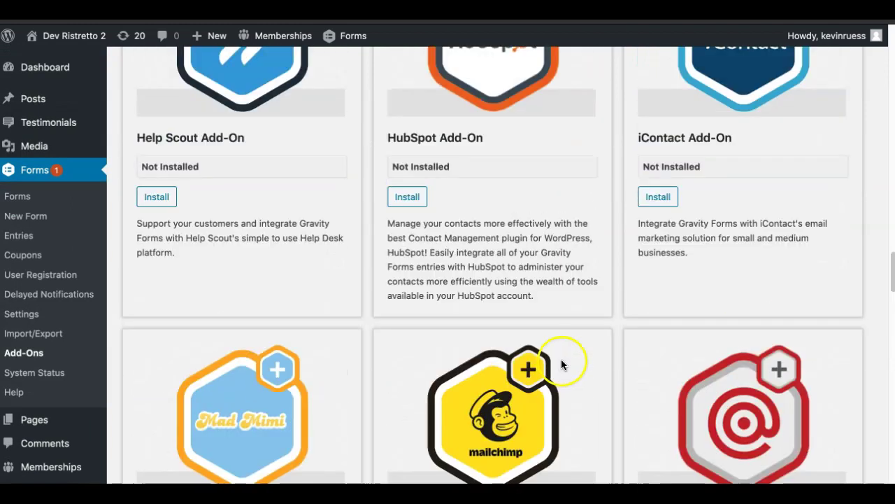
pyautogui.scroll(2, 564, 357)
pyautogui.scroll(4, 563, 358)
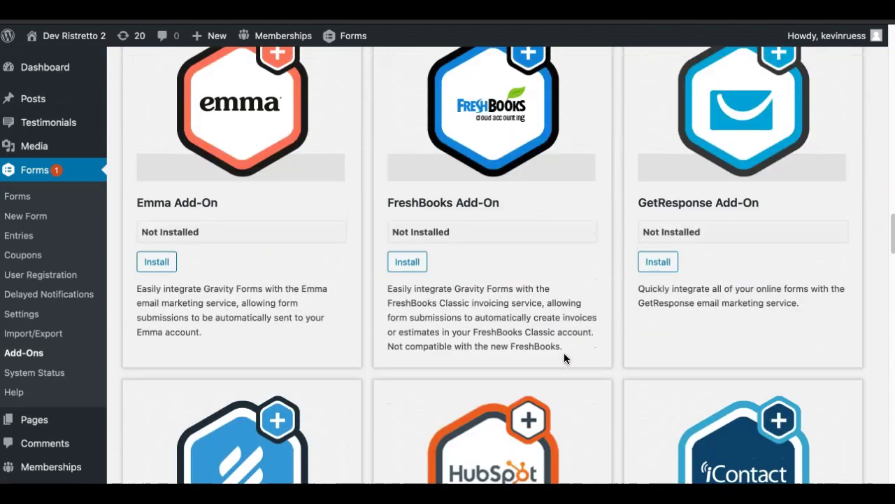
pyautogui.scroll(12, 564, 356)
pyautogui.scroll(10, 564, 355)
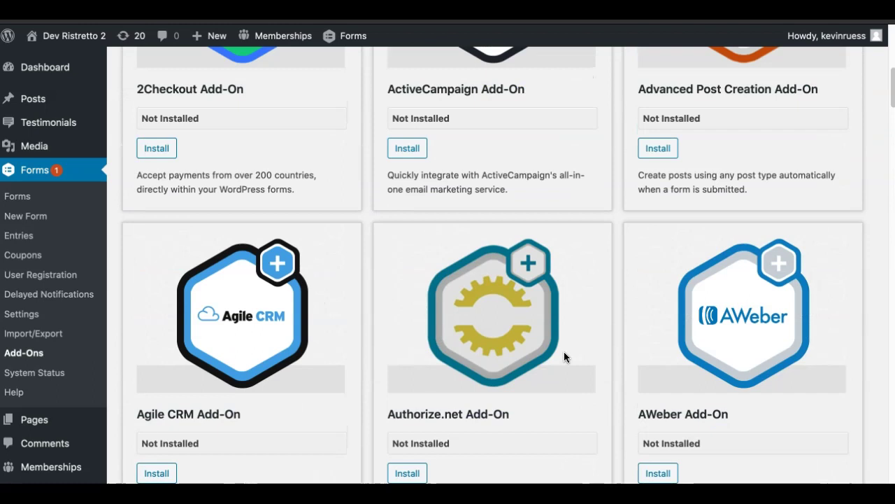
pyautogui.scroll(5, 564, 351)
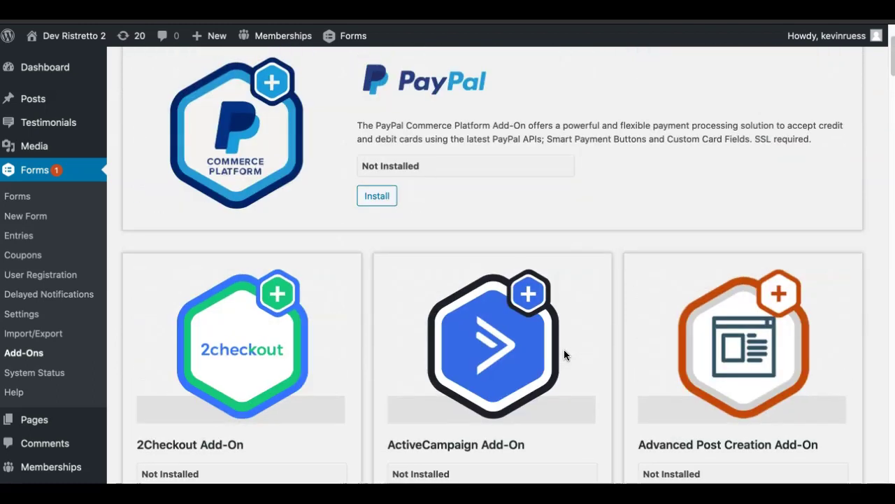
pyautogui.scroll(-7, 564, 355)
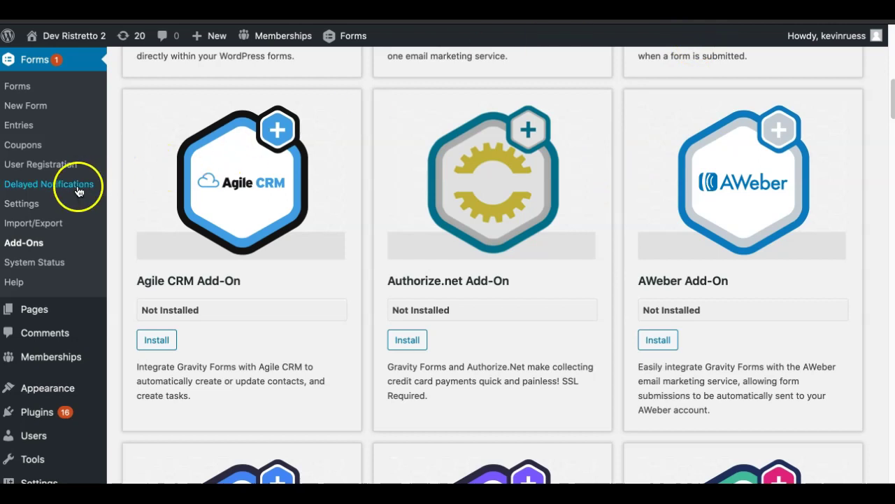
# Open the Stripe payment settings and confirm webhooks are enabled.
pyautogui.click(42, 204)
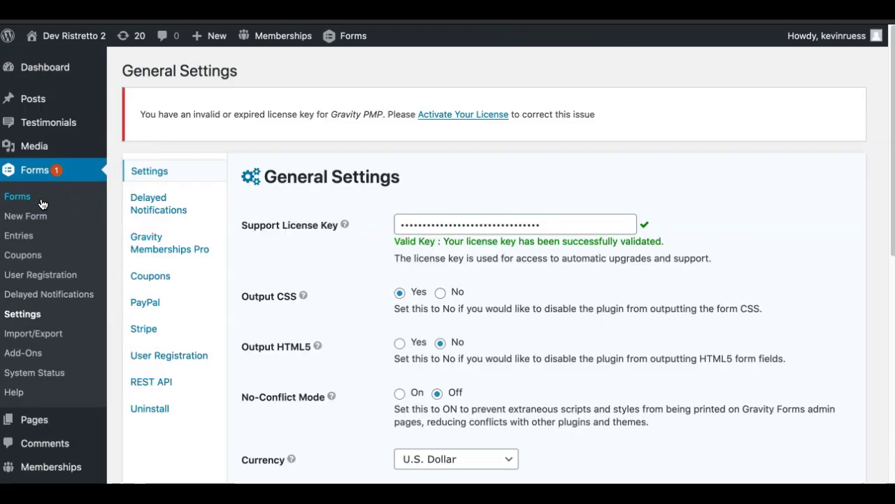
pyautogui.click(158, 329)
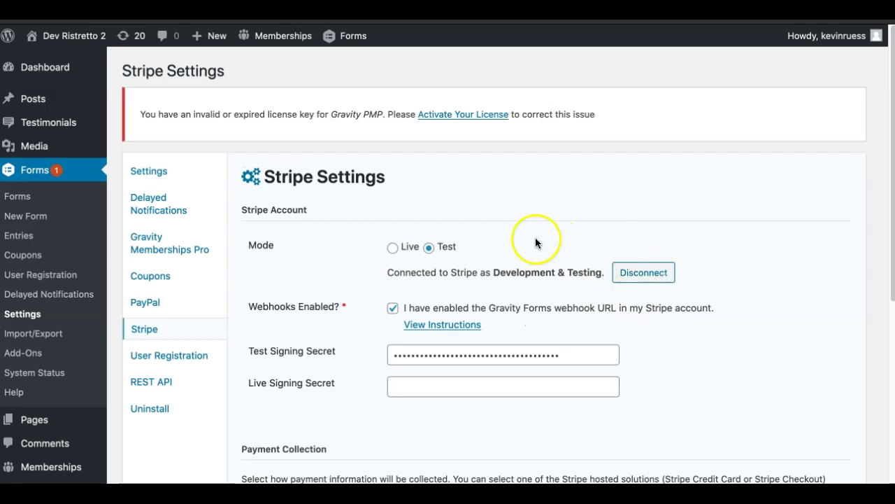
pyautogui.scroll(-2, 488, 319)
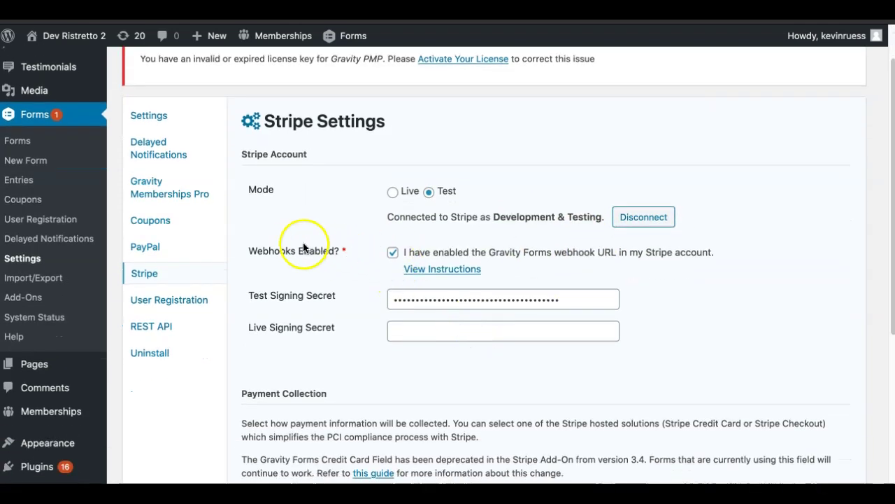
pyautogui.moveTo(268, 250); pyautogui.dragTo(332, 254)
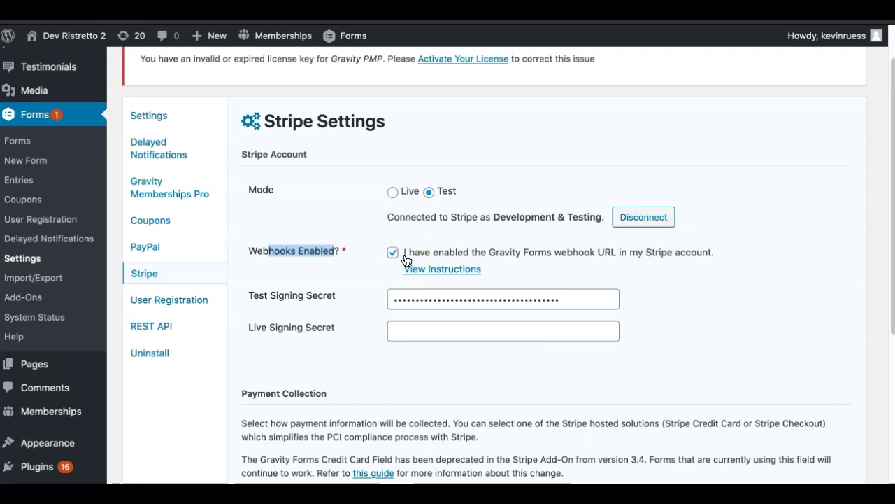
pyautogui.scroll(-3, 650, 318)
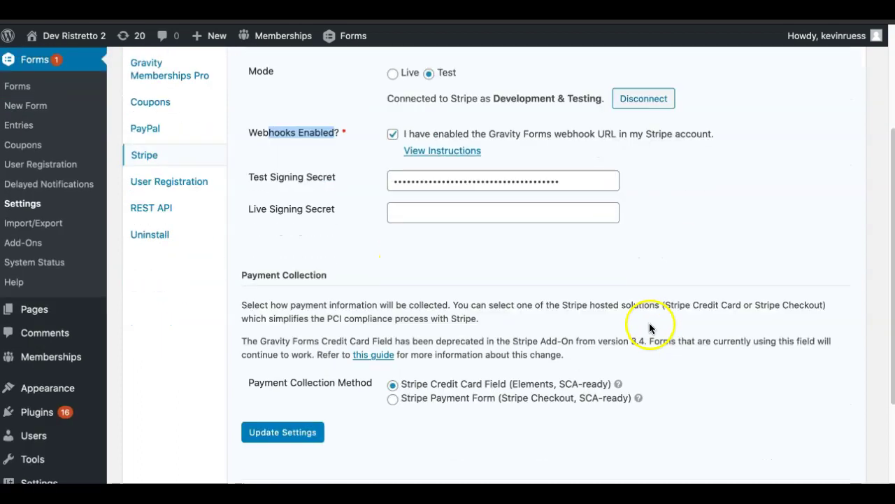
pyautogui.scroll(-2, 459, 277)
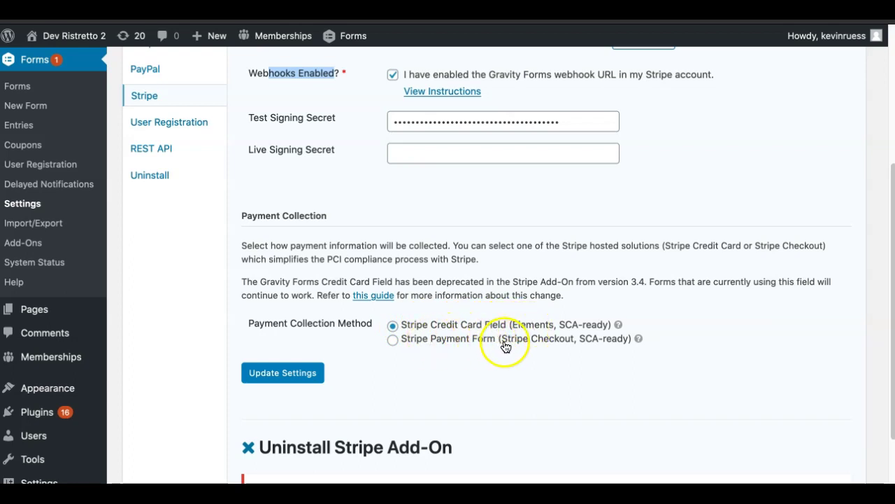
# Keep Stripe Credit Card Field as the Payment Collection Method.
pyautogui.click(424, 330)
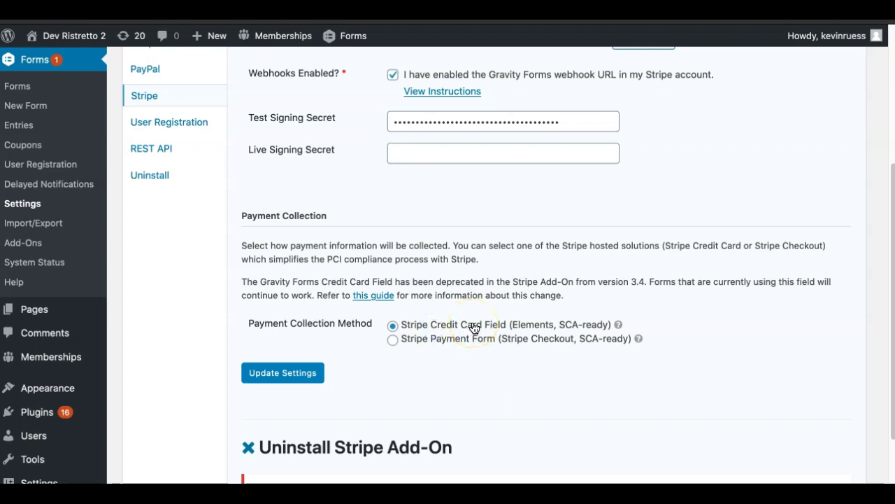
pyautogui.click(455, 339)
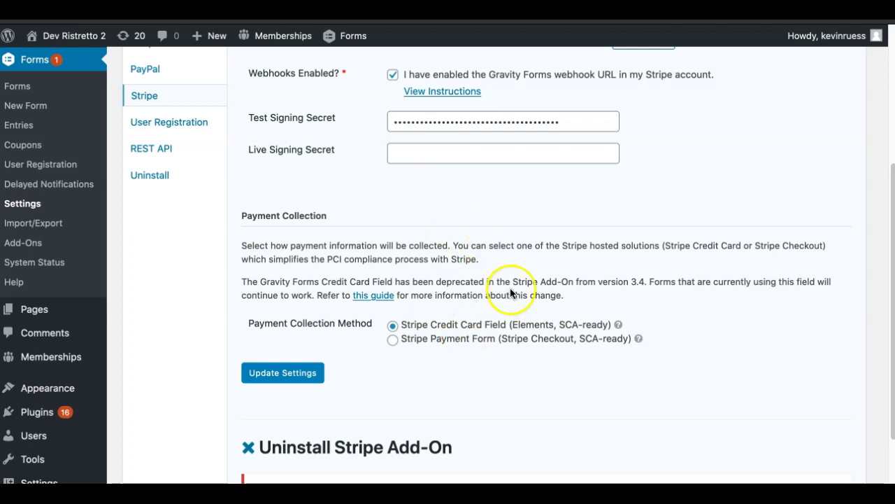
pyautogui.scroll(1, 535, 150)
pyautogui.scroll(4, 535, 149)
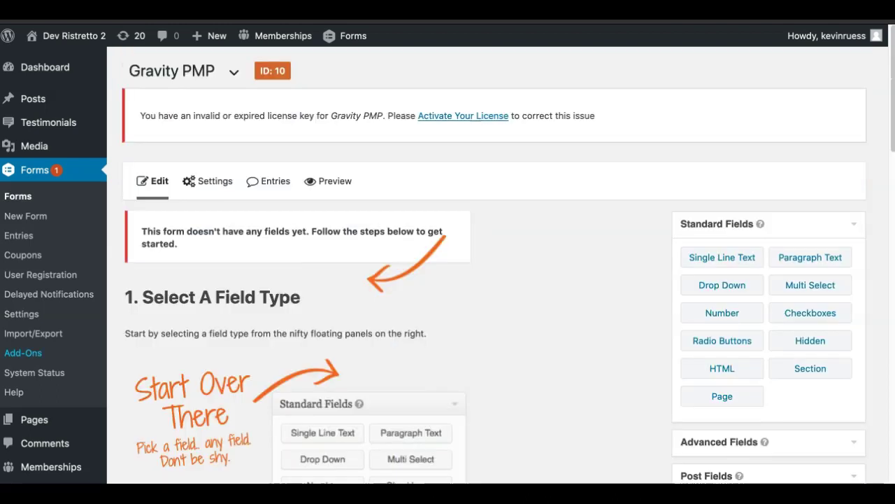
# Add Name and Email fields from Advanced Fields to the Gravity PMP form.
pyautogui.scroll(-2, 724, 290)
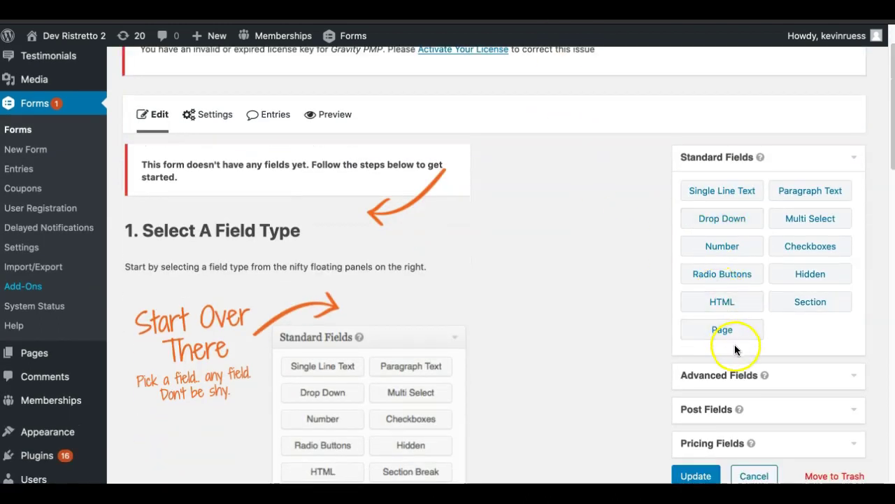
pyautogui.click(736, 374)
pyautogui.moveTo(720, 222); pyautogui.dragTo(354, 235)
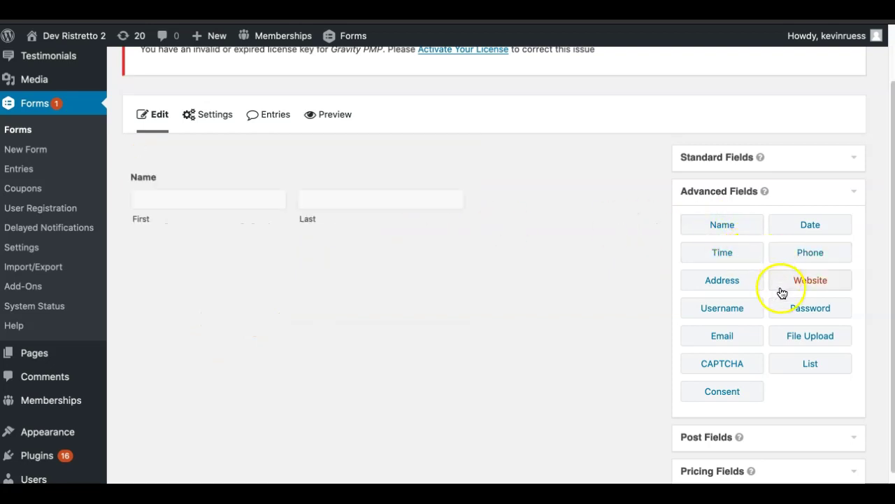
pyautogui.moveTo(719, 333); pyautogui.dragTo(201, 289)
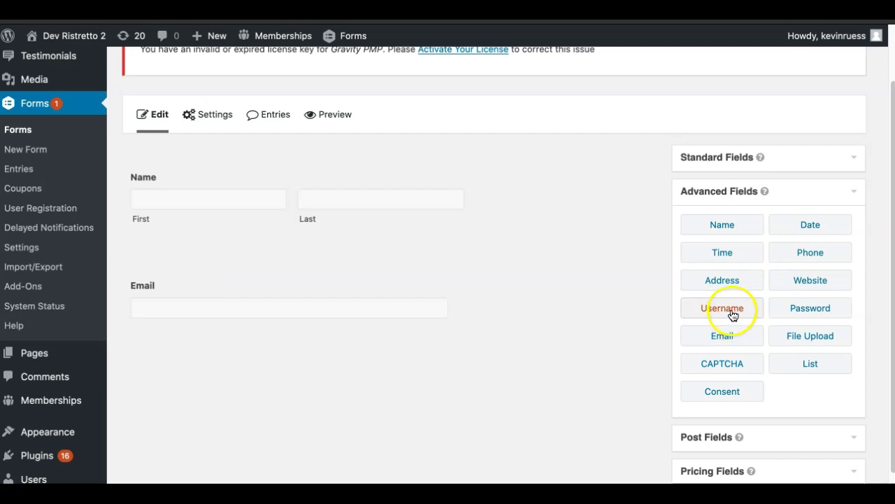
# Add a Product field and a Stripe Card field from Pricing Fields below Email.
pyautogui.scroll(-2, 280, 245)
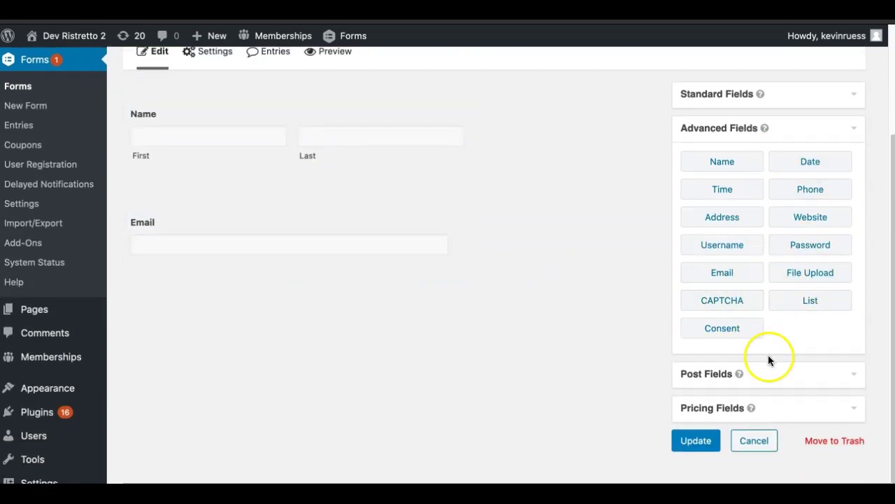
pyautogui.click(752, 408)
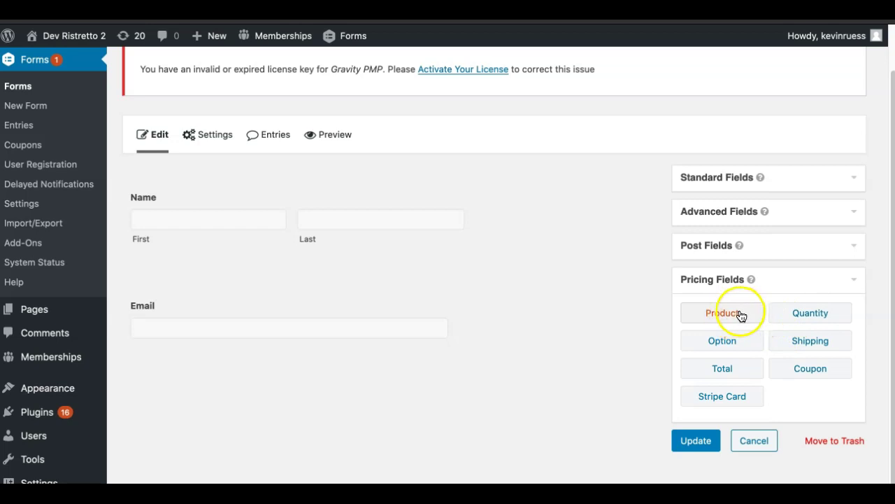
pyautogui.moveTo(741, 316); pyautogui.dragTo(340, 383)
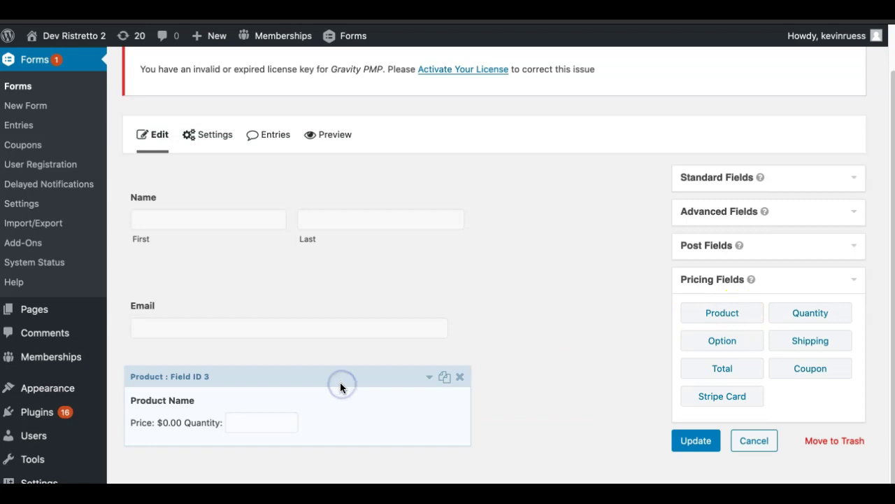
pyautogui.moveTo(725, 393); pyautogui.dragTo(278, 441)
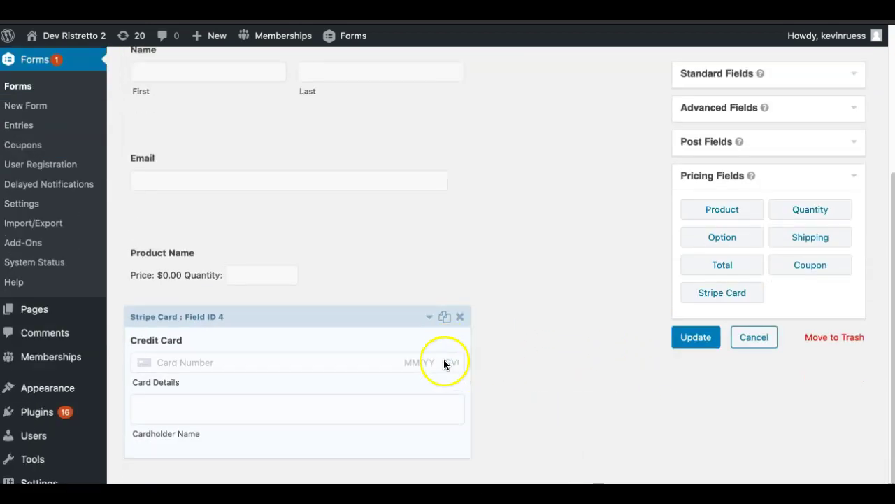
pyautogui.click(334, 294)
pyautogui.scroll(-3, 219, 230)
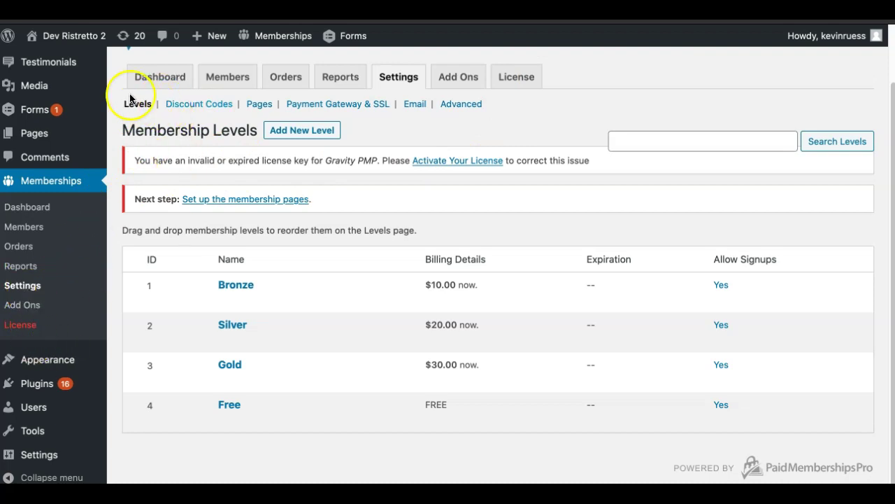
pyautogui.moveTo(226, 296)
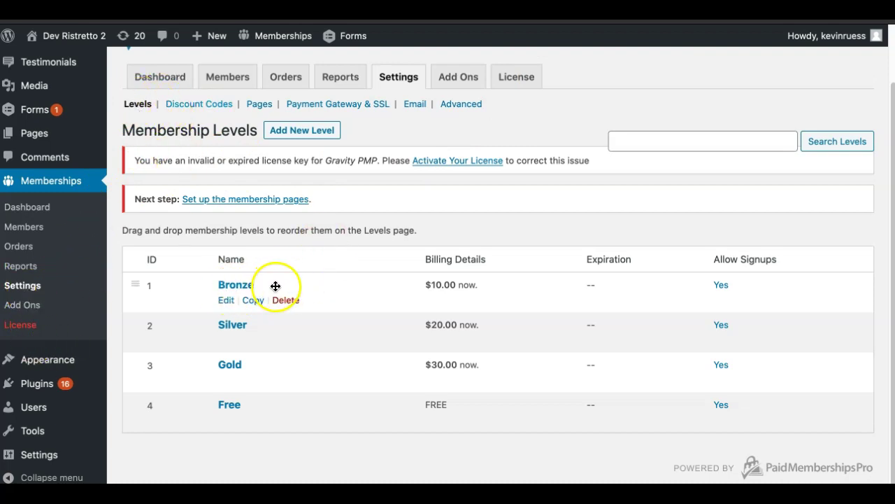
pyautogui.moveTo(315, 378)
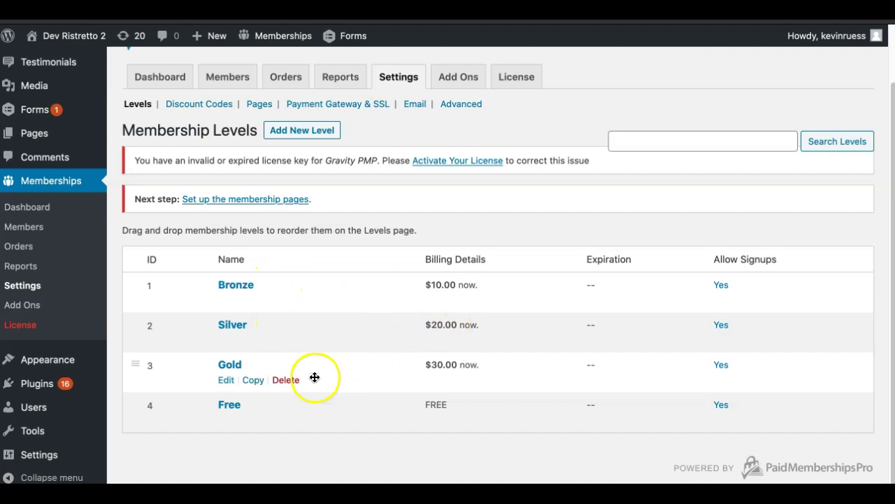
pyautogui.moveTo(156, 410)
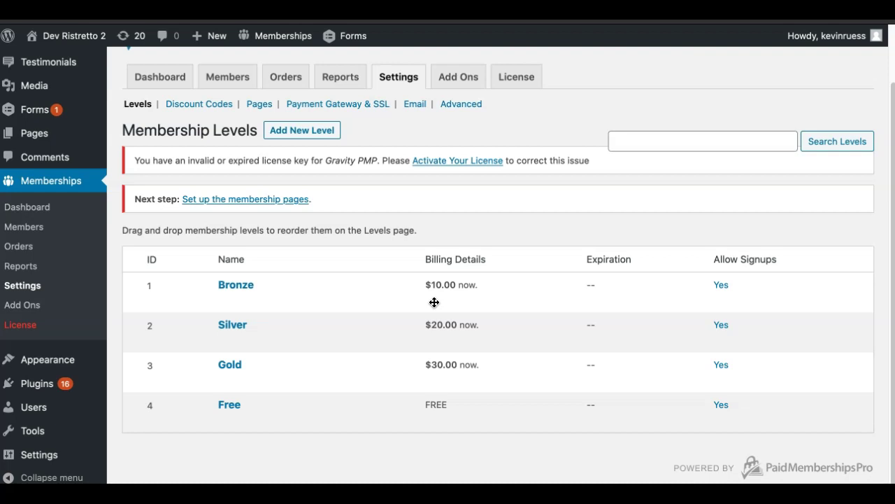
pyautogui.moveTo(434, 302)
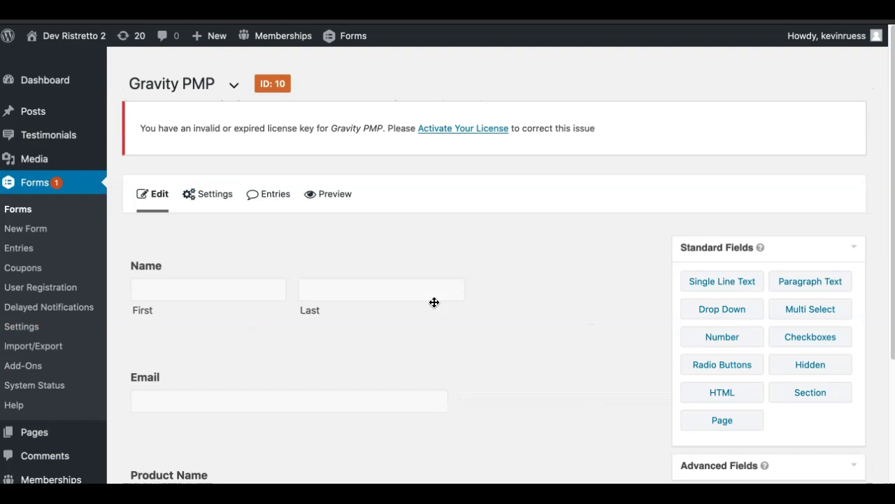
# Change the Product field's type from Single Product to Drop Down.
pyautogui.scroll(-3, 494, 255)
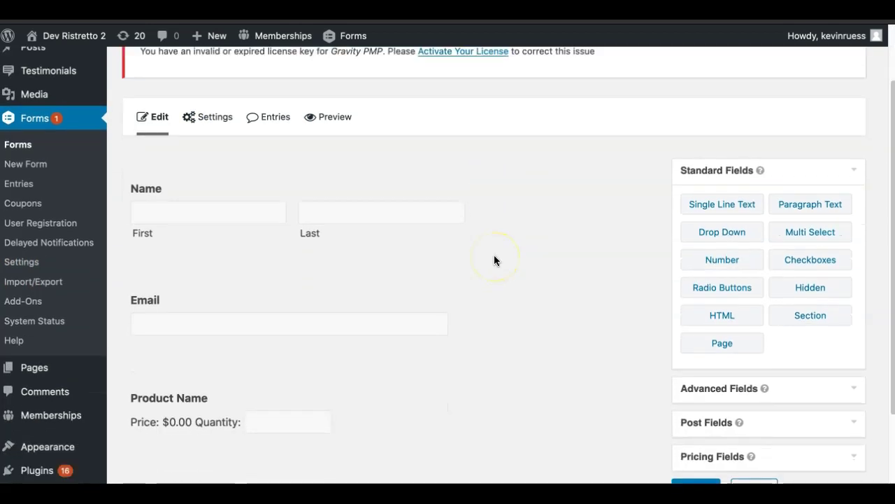
pyautogui.scroll(-1, 494, 255)
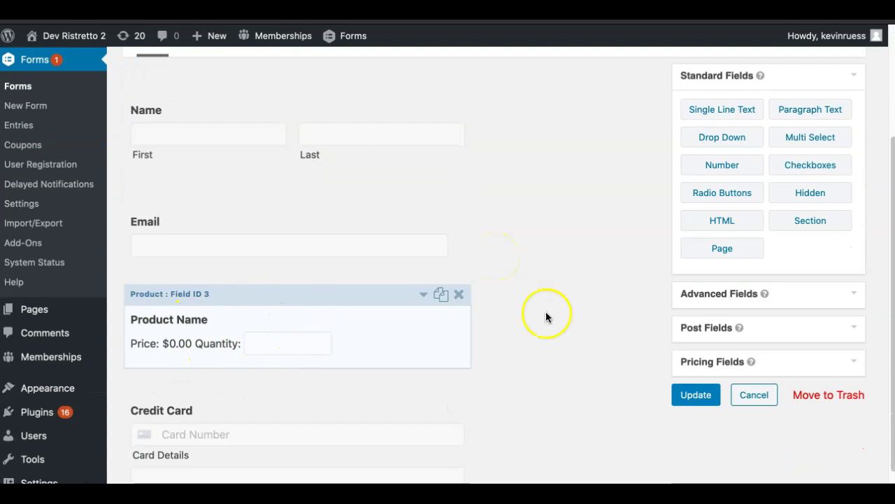
pyautogui.click(400, 301)
pyautogui.scroll(-5, 396, 300)
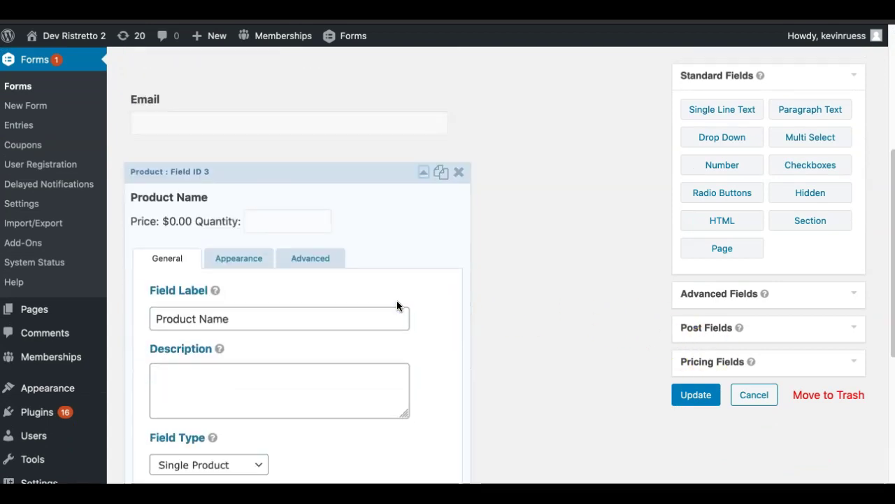
pyautogui.click(244, 343)
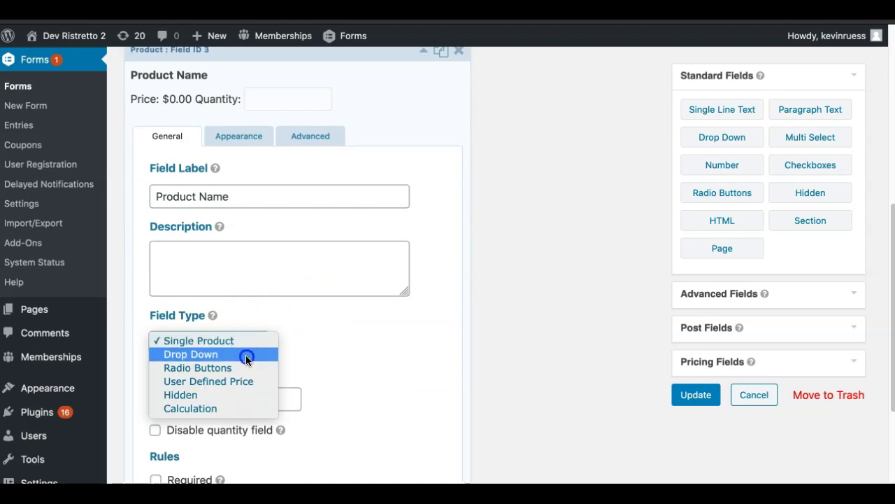
pyautogui.click(246, 354)
pyautogui.click(258, 327)
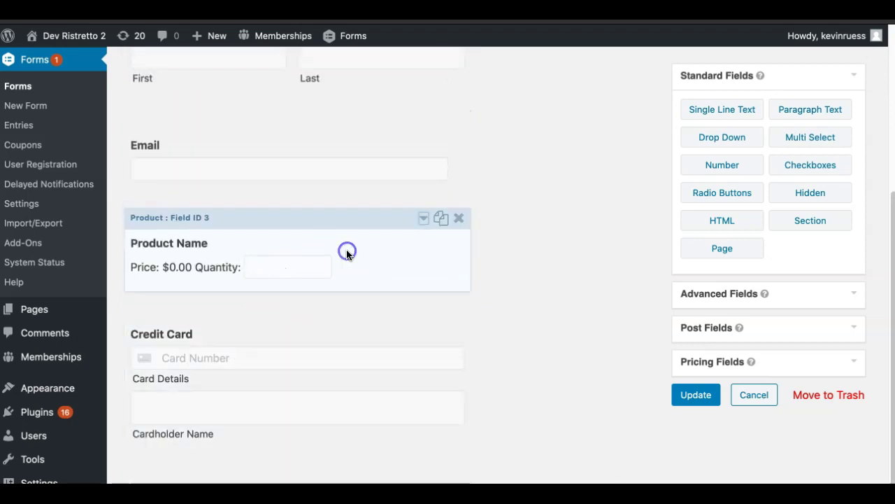
# Switch the Product field's type to Radio Buttons instead.
pyautogui.click(376, 263)
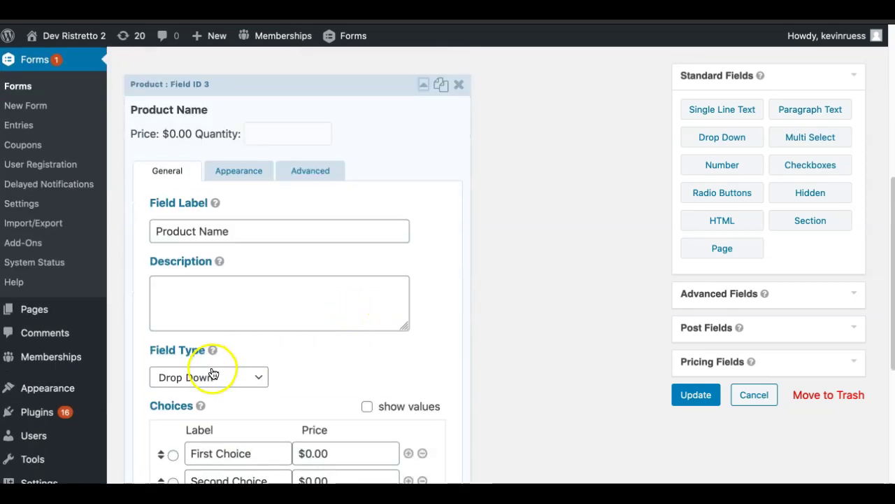
pyautogui.click(214, 376)
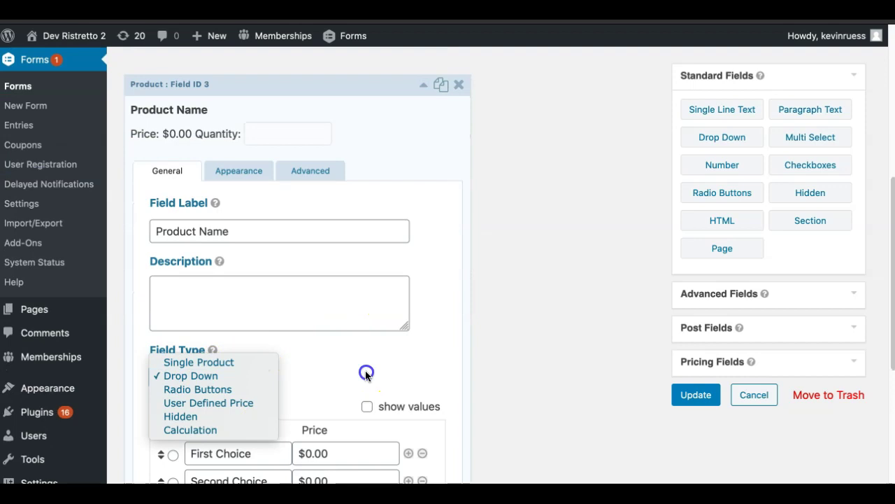
pyautogui.click(364, 372)
pyautogui.scroll(-2, 392, 353)
pyautogui.click(198, 323)
pyautogui.click(194, 323)
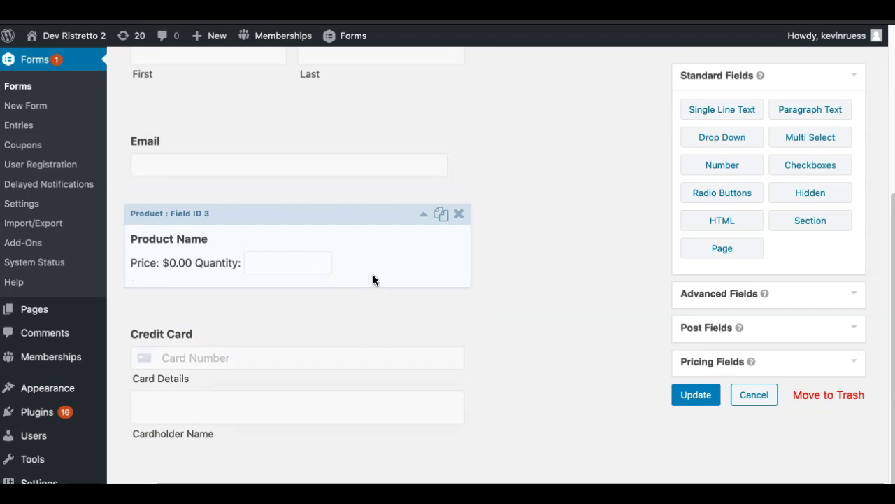
pyautogui.scroll(3, 373, 274)
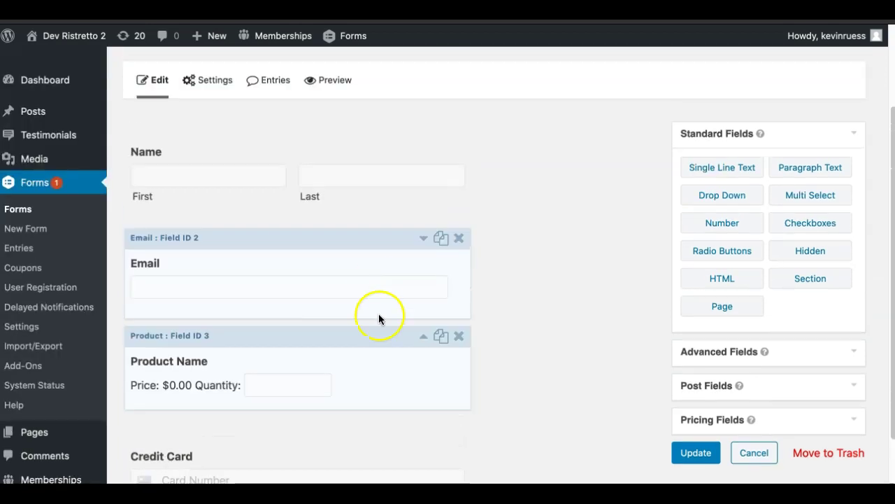
# Rename the product field's label to 'Choose Level'.
pyautogui.click(378, 363)
pyautogui.scroll(-7, 377, 353)
pyautogui.scroll(-2, 360, 335)
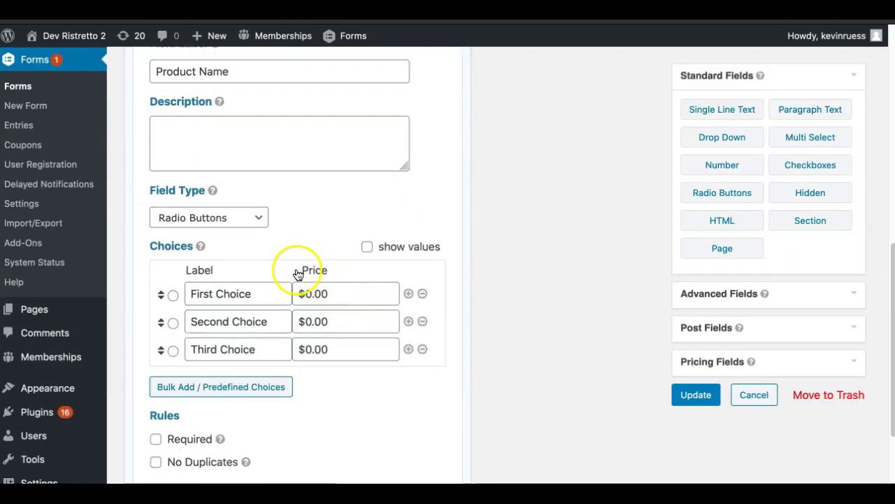
pyautogui.moveTo(231, 71); pyautogui.dragTo(121, 67)
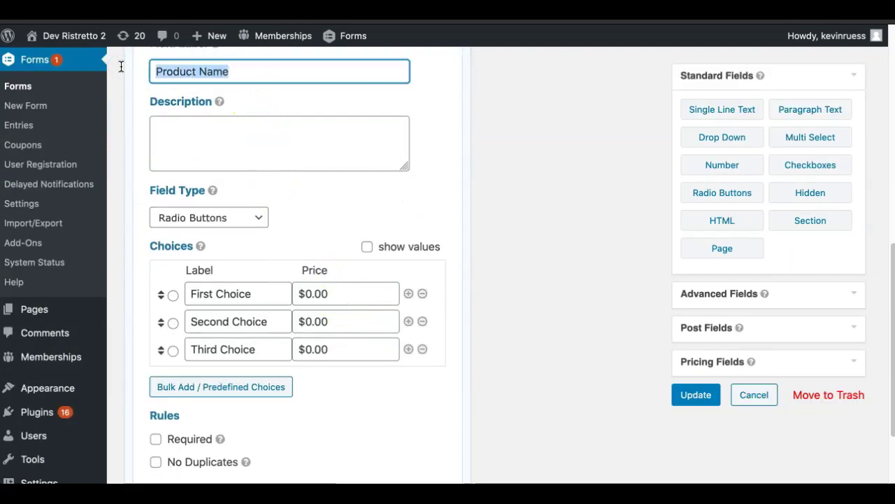
pyautogui.write('Choose Level')
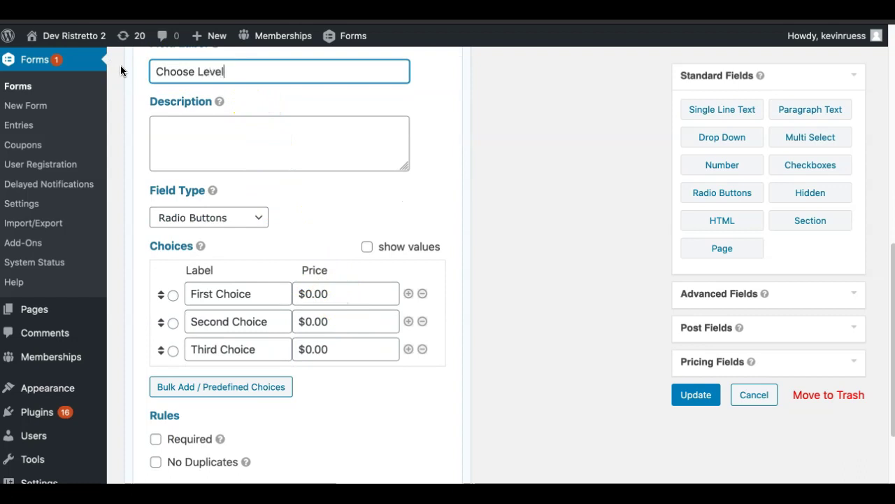
pyautogui.click(578, 278)
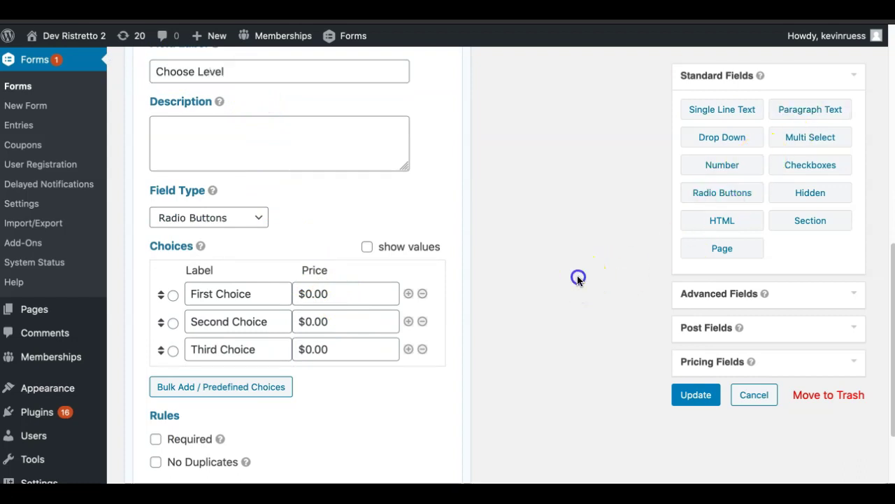
# Confirm the Choose Level field type stays on Radio Buttons.
pyautogui.click(203, 218)
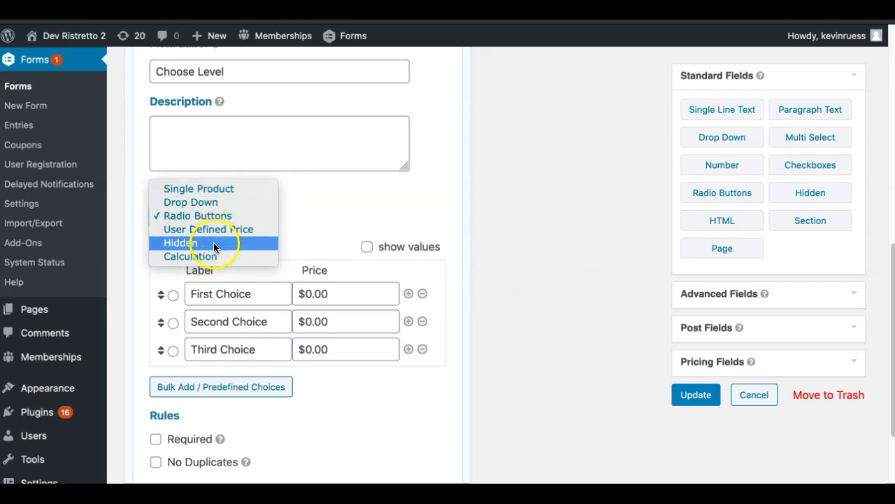
pyautogui.click(501, 271)
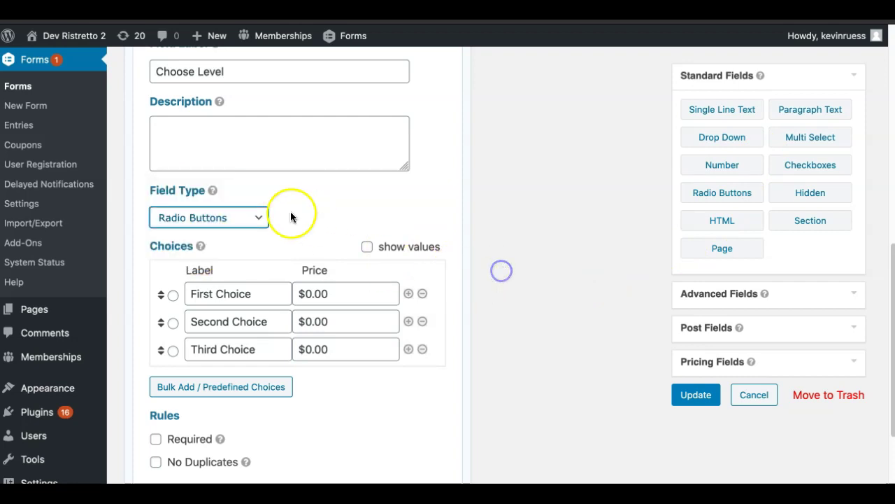
pyautogui.click(240, 226)
pyautogui.click(480, 263)
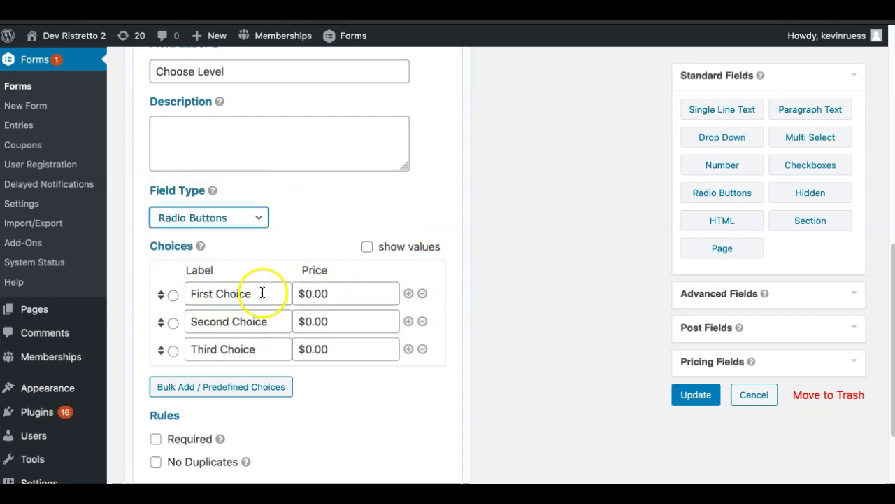
# Load the Gravity PMP predefined choices and insert Bronze, Silver, Gold and Free.
pyautogui.click(224, 389)
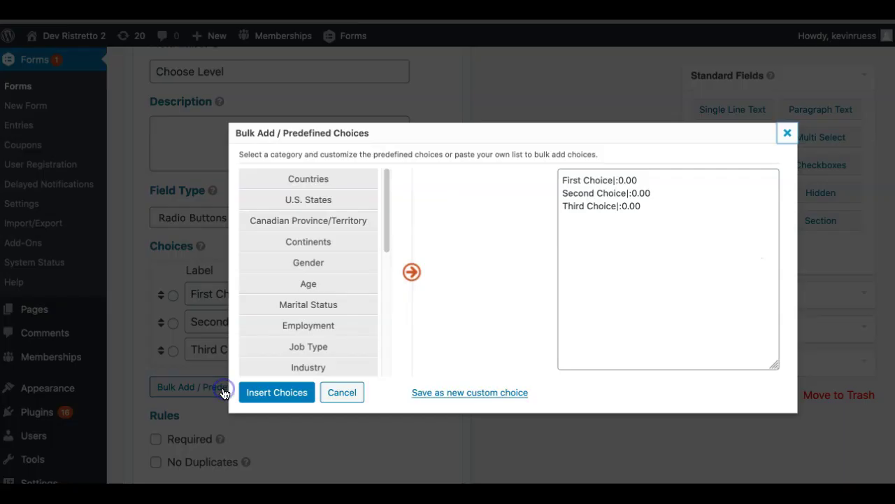
pyautogui.scroll(-6, 334, 337)
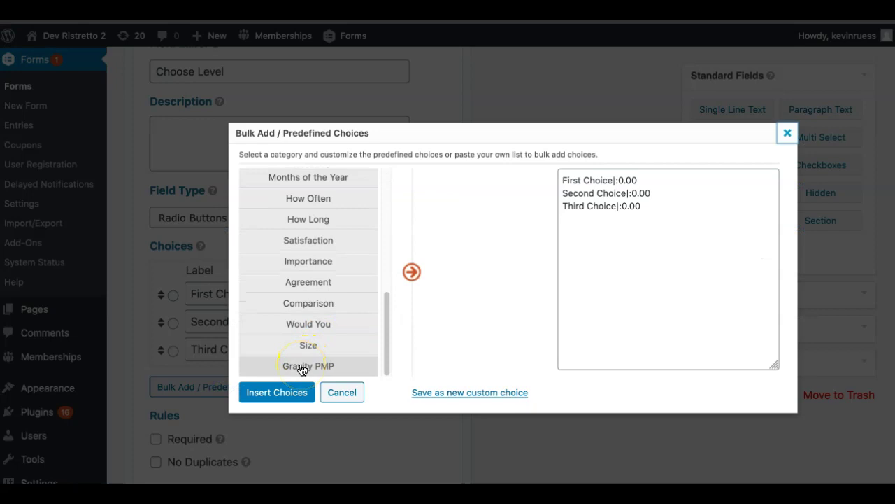
pyautogui.click(302, 369)
pyautogui.moveTo(646, 234); pyautogui.dragTo(539, 167)
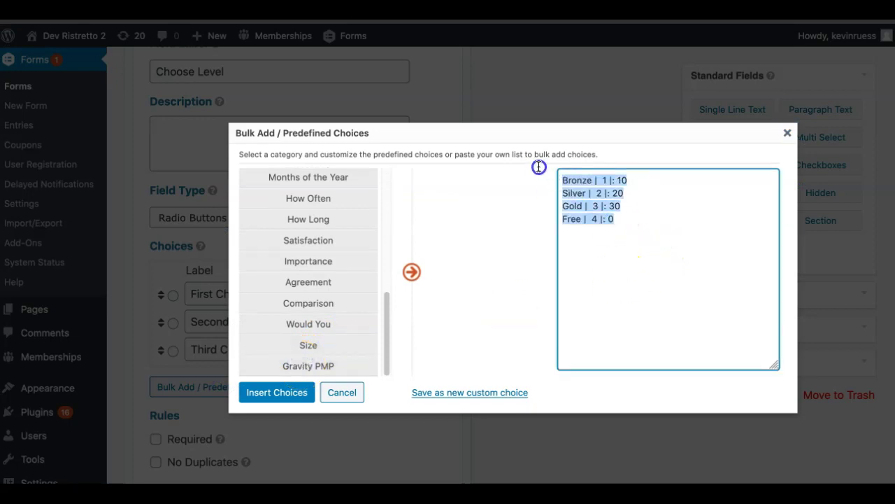
pyautogui.click(645, 227)
pyautogui.click(277, 392)
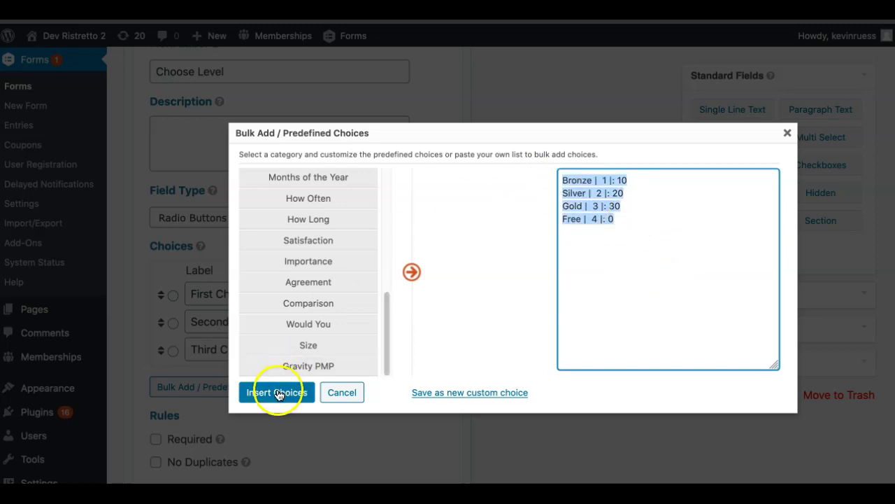
pyautogui.click(617, 255)
pyautogui.moveTo(631, 214)
pyautogui.mouseDown()
pyautogui.moveTo(564, 179)
pyautogui.moveTo(624, 210)
pyautogui.mouseUp()
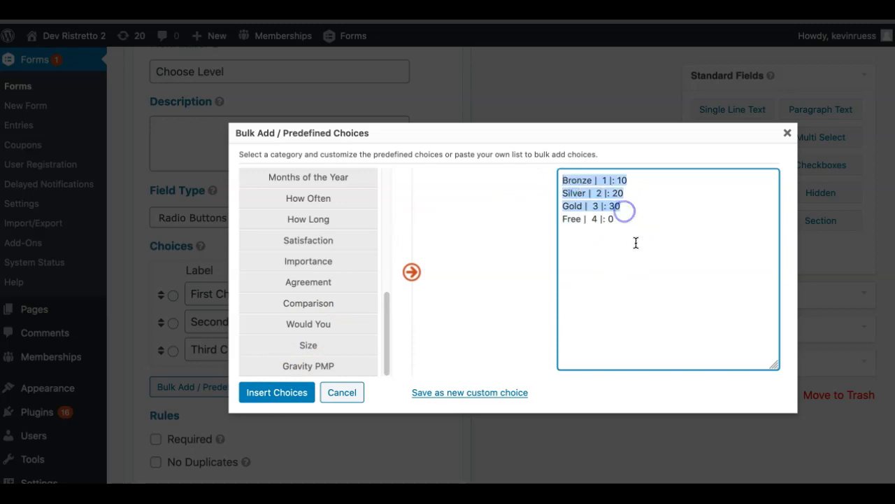
pyautogui.click(278, 397)
pyautogui.click(279, 397)
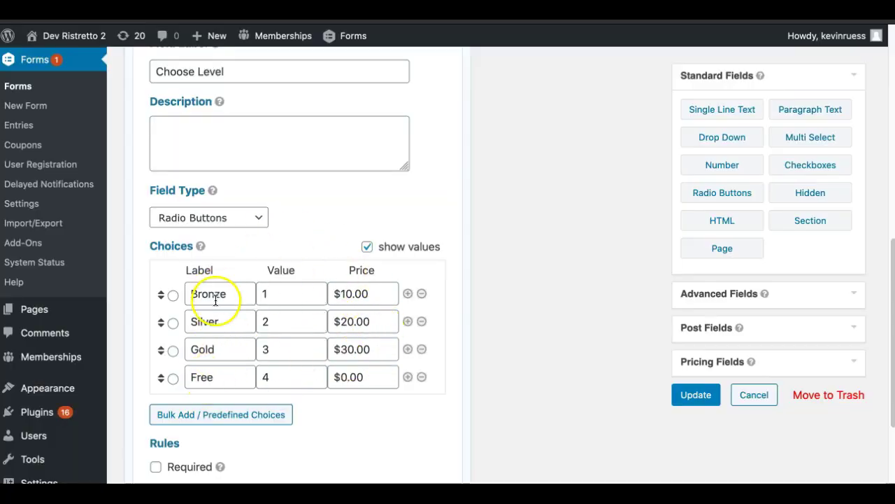
# Remove the Free choice and add a Total field below Choose Level.
pyautogui.click(422, 377)
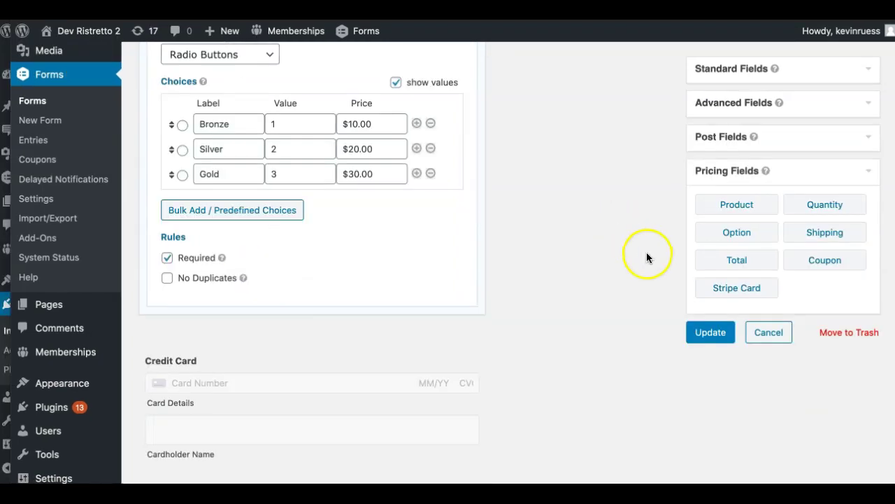
pyautogui.moveTo(733, 261); pyautogui.dragTo(365, 343)
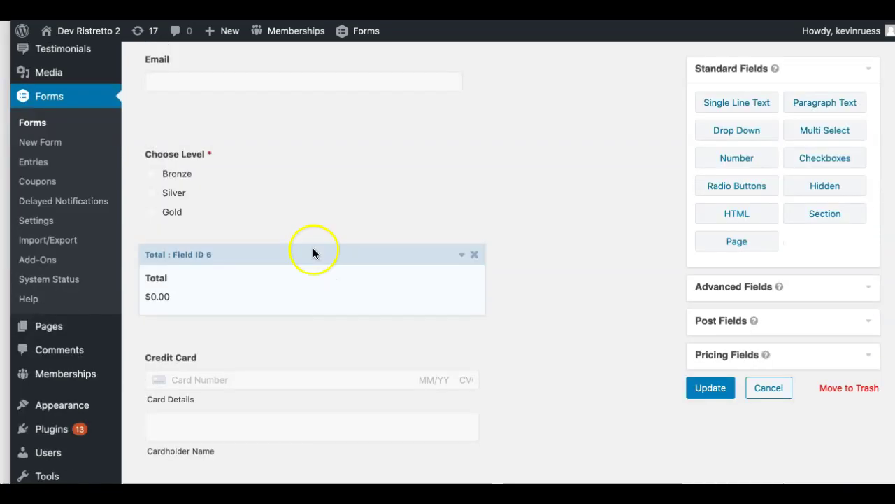
pyautogui.scroll(3, 313, 248)
pyautogui.click(314, 245)
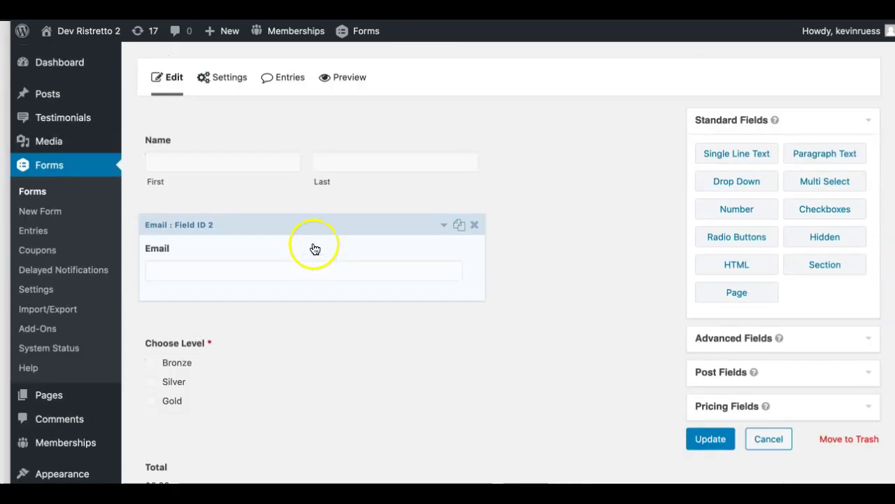
pyautogui.scroll(2, 313, 224)
pyautogui.moveTo(236, 146)
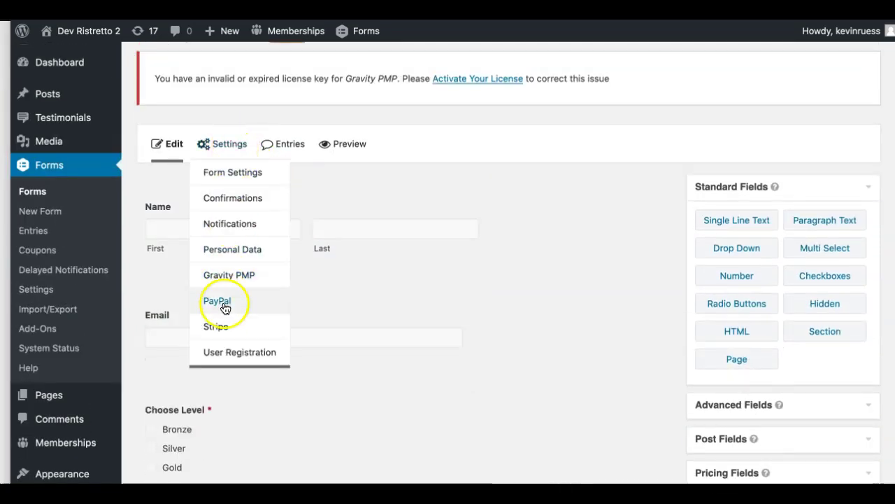
# Start a new Stripe feed with transaction type Products and Services, charging Form Total.
pyautogui.click(214, 326)
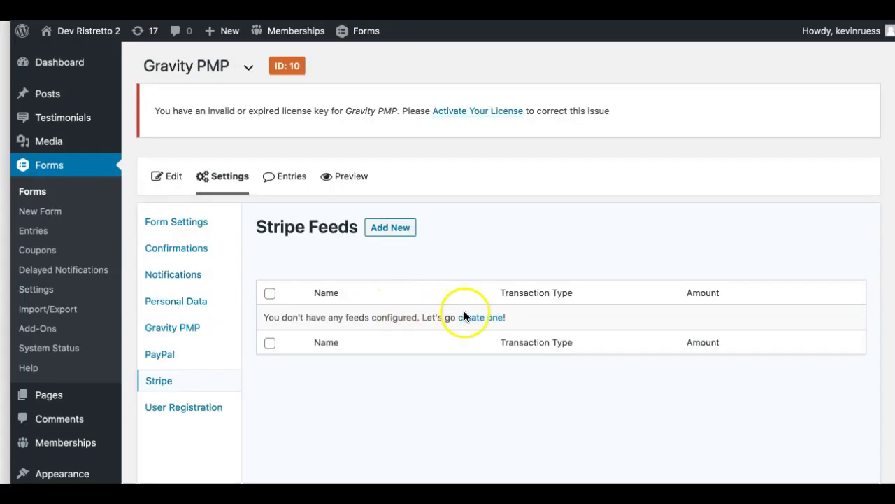
pyautogui.click(476, 317)
pyautogui.scroll(-1, 475, 311)
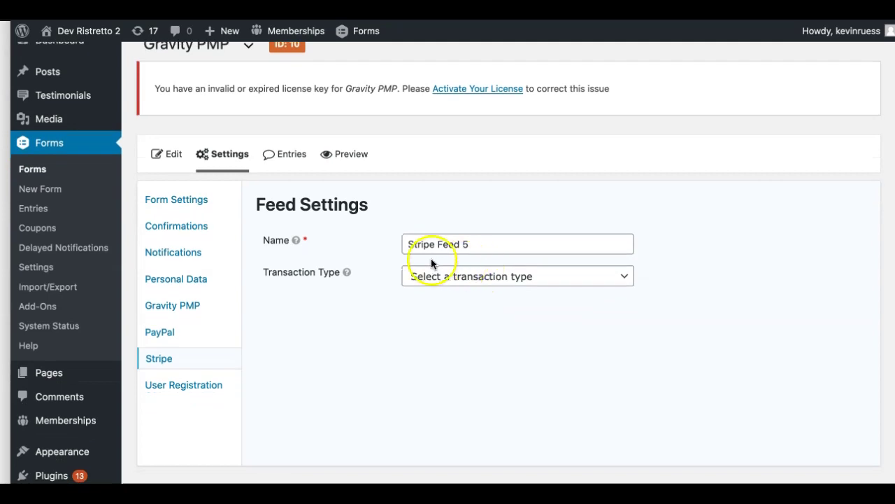
pyautogui.click(471, 271)
pyautogui.click(471, 289)
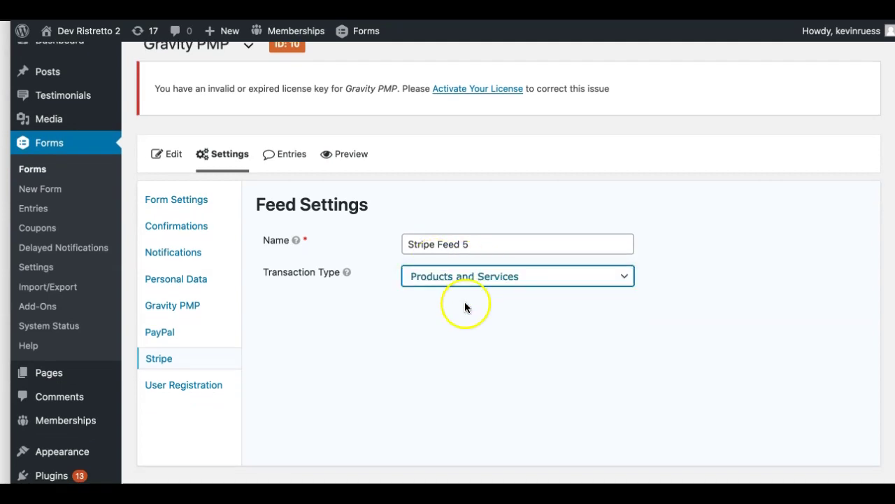
pyautogui.scroll(-5, 466, 306)
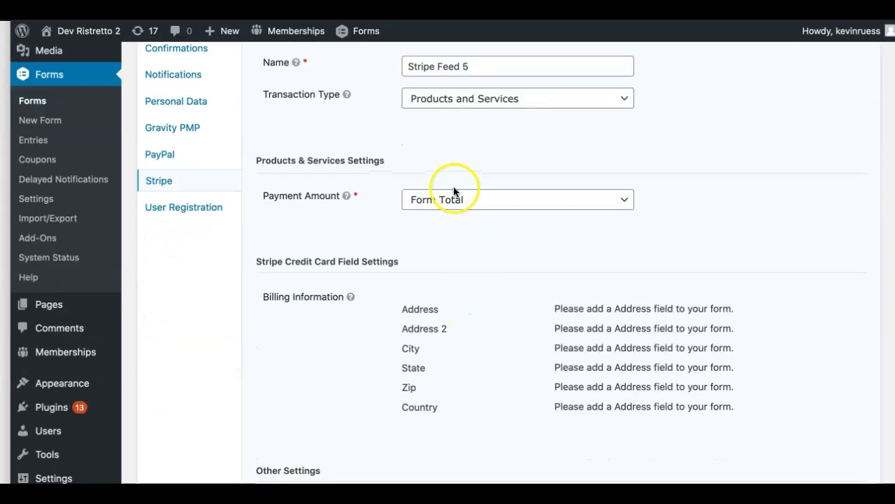
pyautogui.scroll(-2, 443, 249)
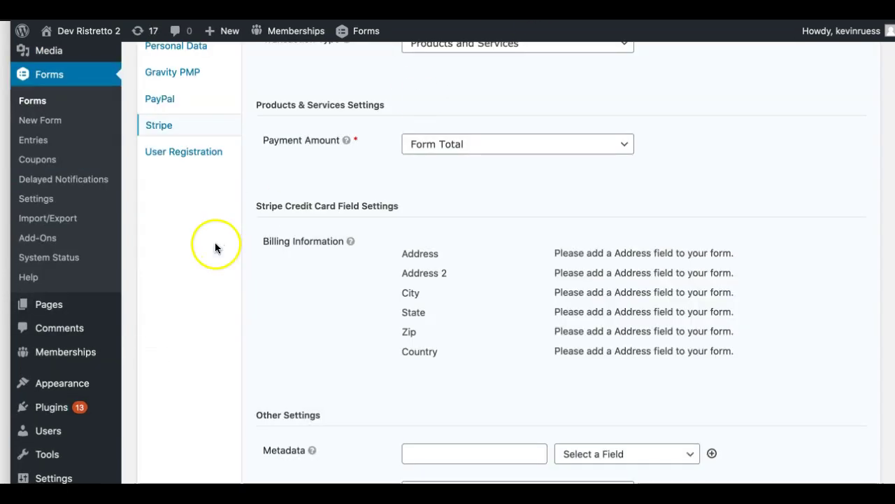
pyautogui.scroll(5, 214, 246)
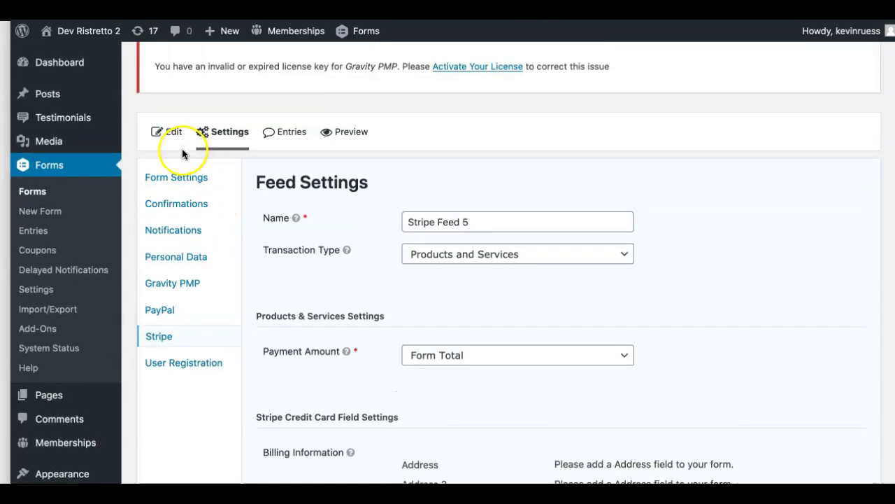
pyautogui.rightClick(175, 133)
pyautogui.click(380, 60)
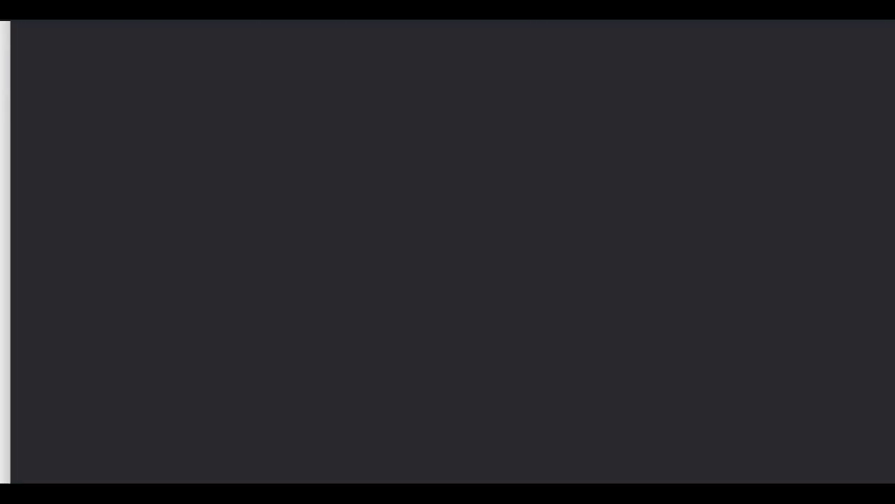
# Add an Address field under Email from Advanced Fields and update the form.
pyautogui.scroll(-5, 586, 277)
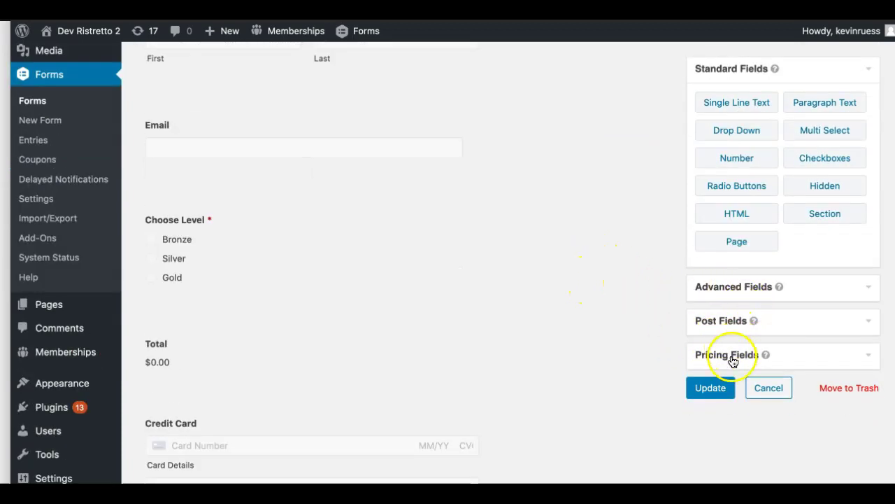
pyautogui.click(743, 286)
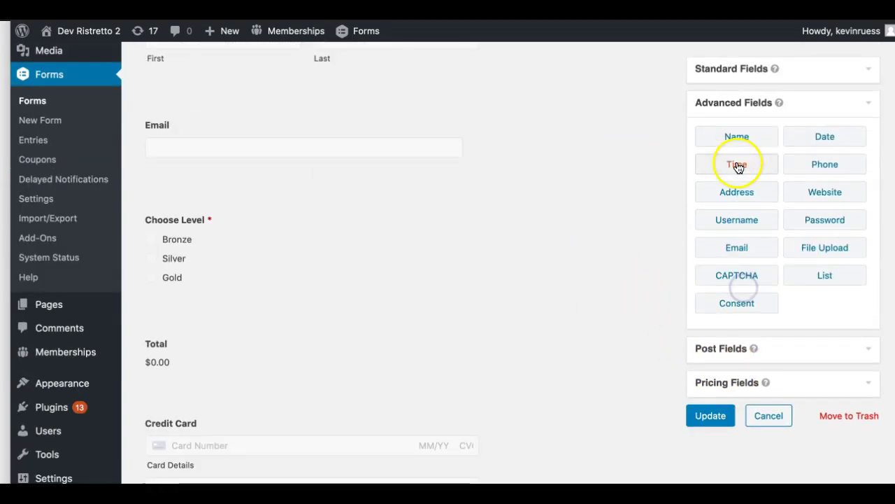
pyautogui.moveTo(741, 196); pyautogui.dragTo(307, 200)
pyautogui.click(702, 418)
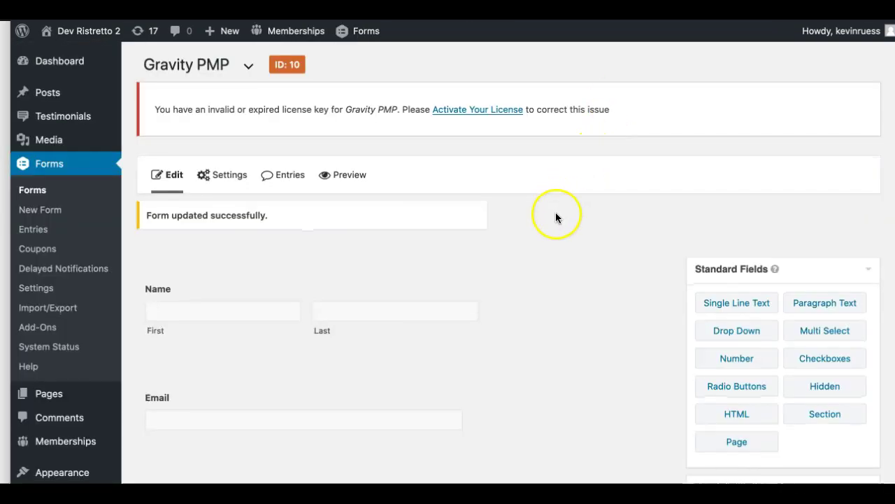
pyautogui.scroll(-5, 556, 212)
# Create a new Stripe feed with transaction type Products and Services.
pyautogui.scroll(5, 556, 214)
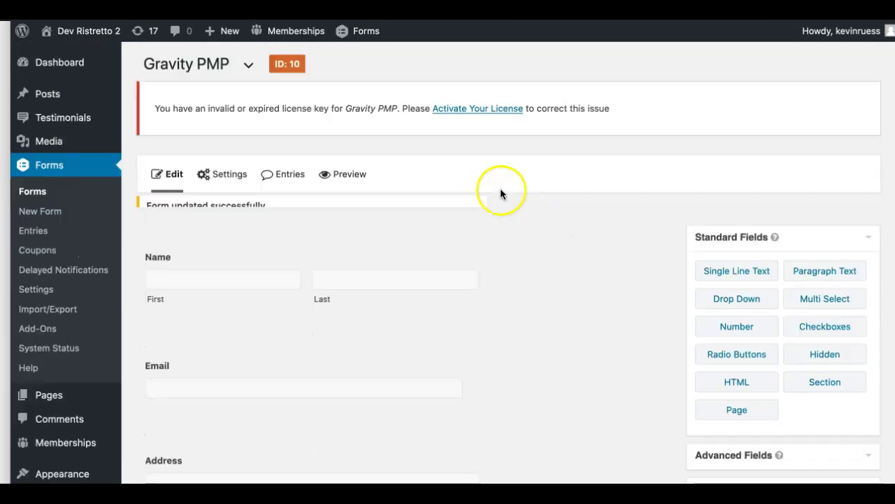
pyautogui.moveTo(209, 175)
pyautogui.click(215, 358)
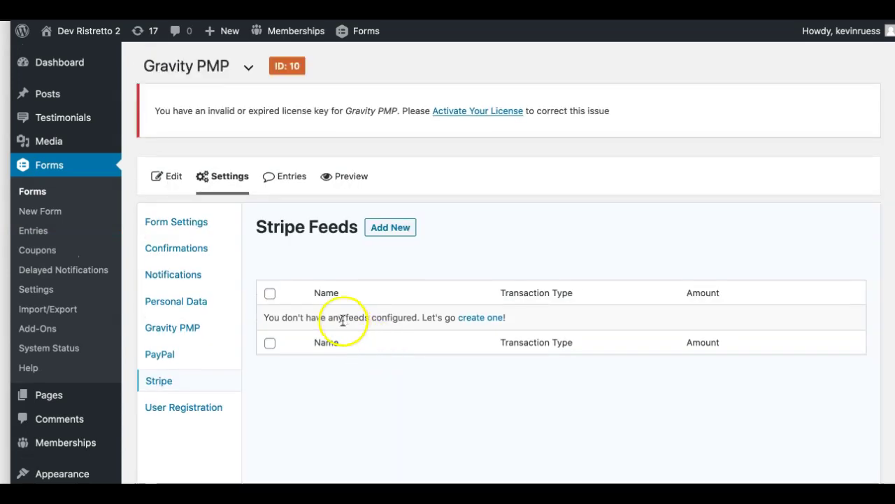
pyautogui.click(496, 318)
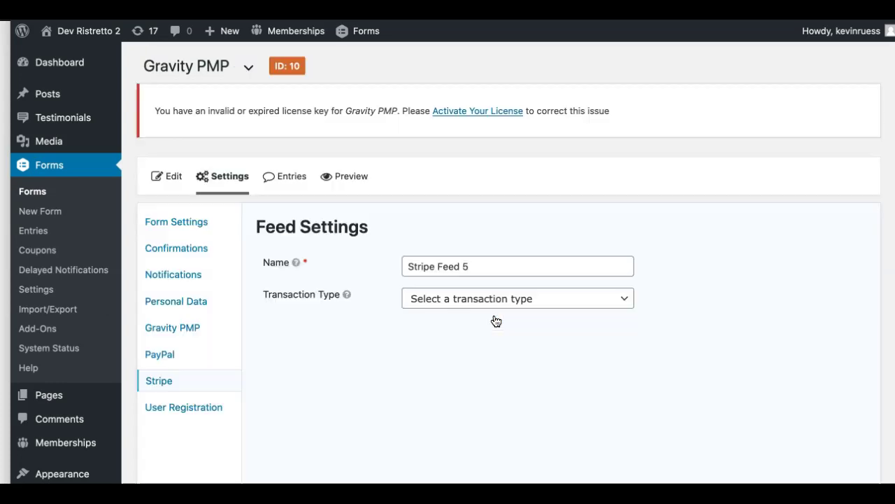
pyautogui.scroll(-3, 496, 320)
pyautogui.click(498, 209)
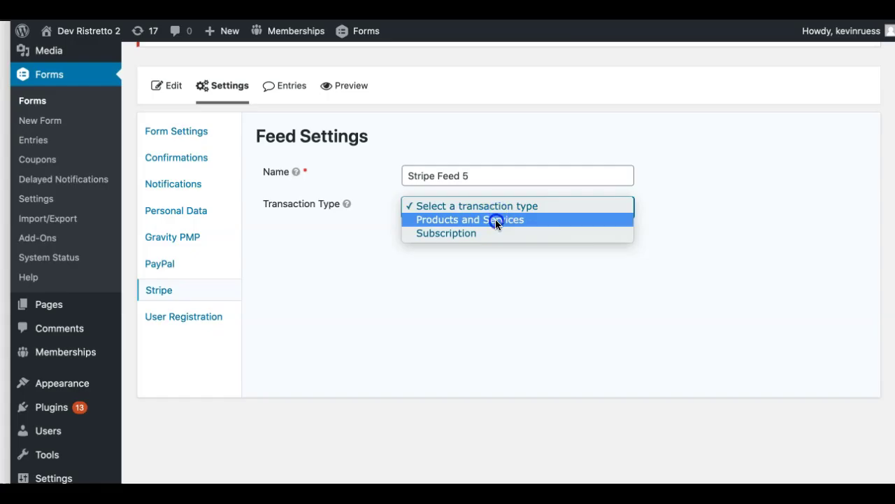
pyautogui.click(496, 219)
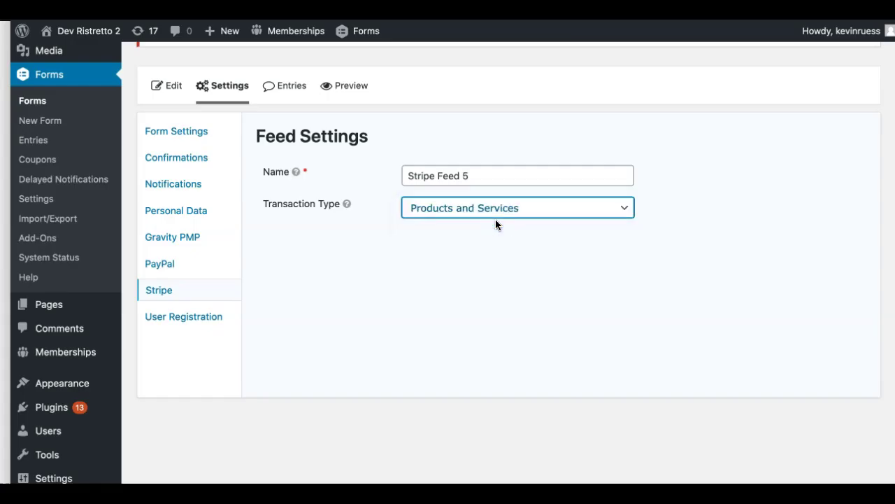
# Set the Stripe Receipt to Email and save the feed settings.
pyautogui.scroll(-5, 495, 219)
pyautogui.scroll(-3, 495, 219)
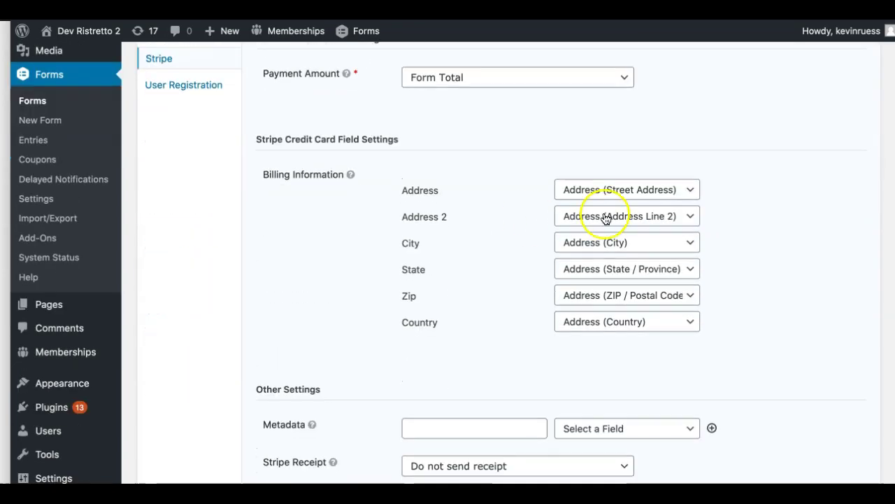
pyautogui.scroll(-1, 581, 345)
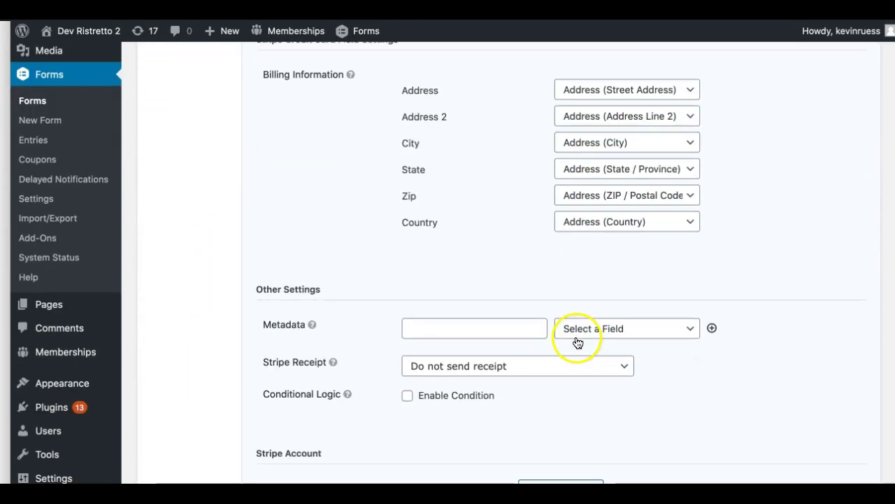
pyautogui.scroll(5, 495, 215)
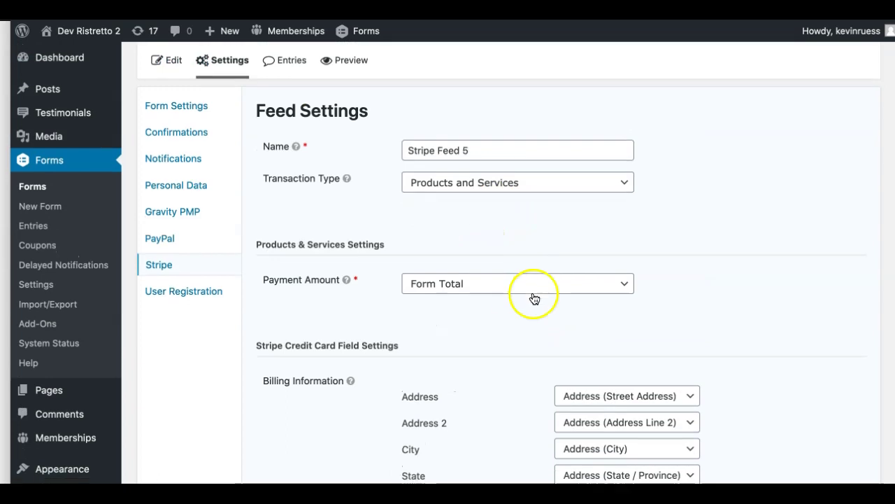
pyautogui.scroll(-3, 479, 271)
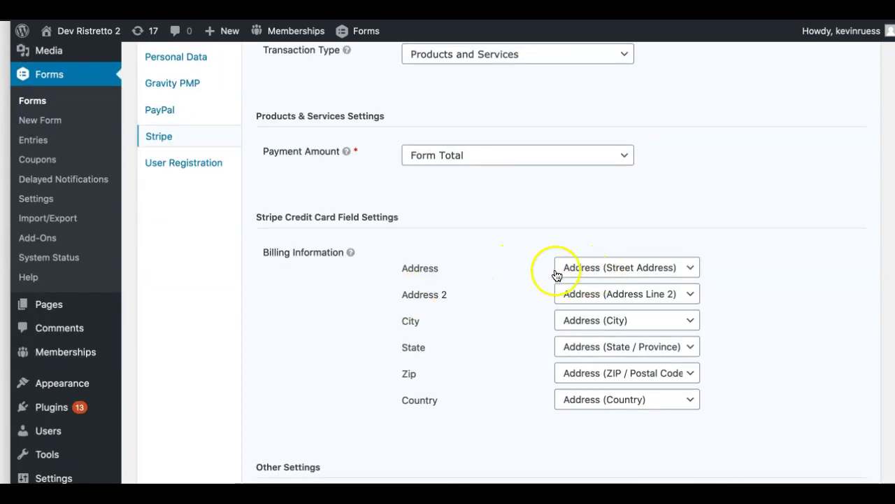
pyautogui.scroll(2, 552, 292)
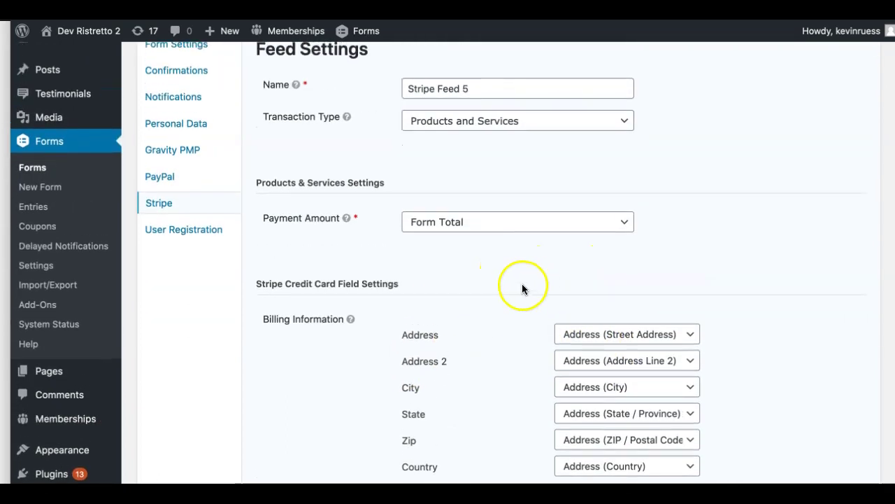
pyautogui.scroll(-7, 506, 280)
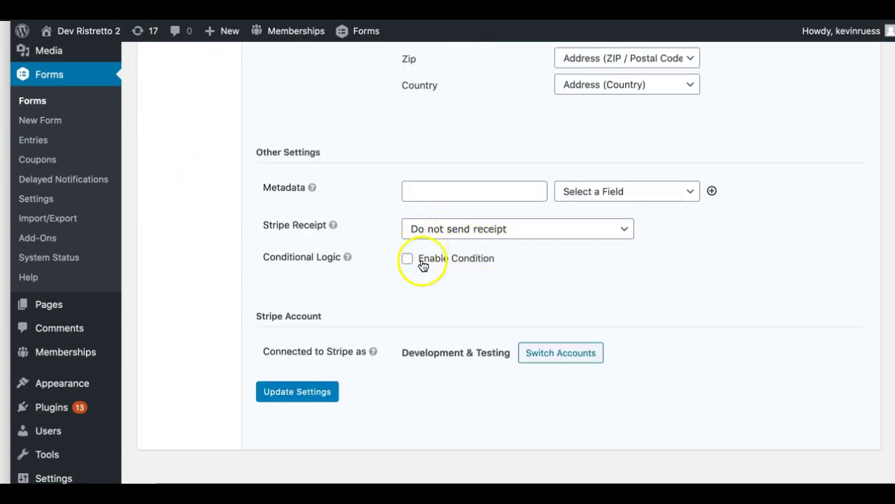
pyautogui.click(458, 232)
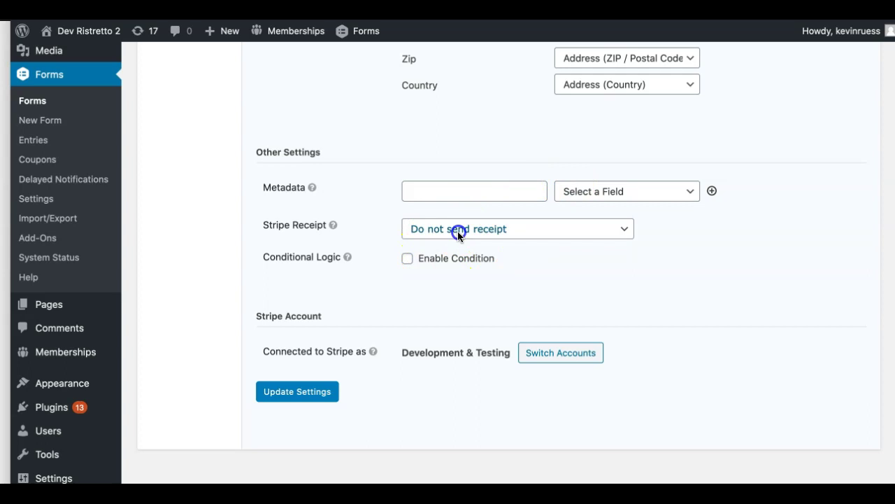
pyautogui.click(458, 242)
pyautogui.scroll(5, 416, 258)
pyautogui.scroll(3, 415, 250)
pyautogui.scroll(-10, 409, 287)
pyautogui.click(320, 389)
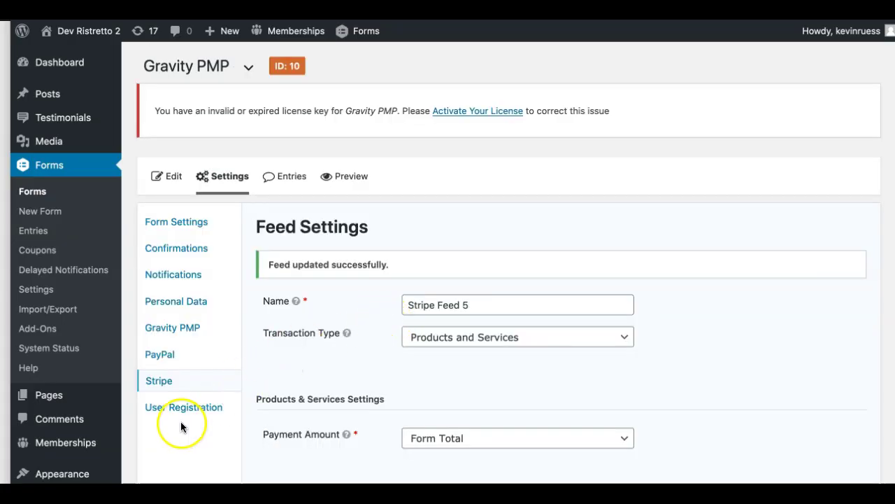
# Start a new User Registration feed for the form, set to create new users.
pyautogui.click(180, 408)
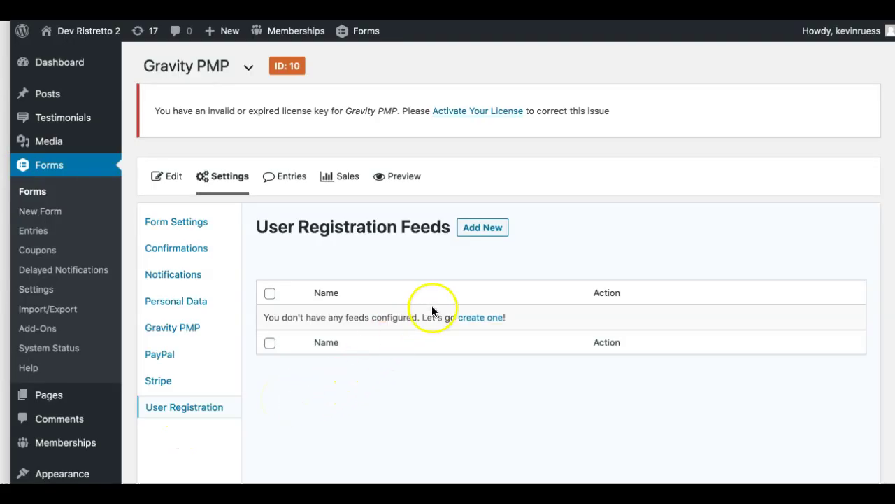
pyautogui.click(475, 317)
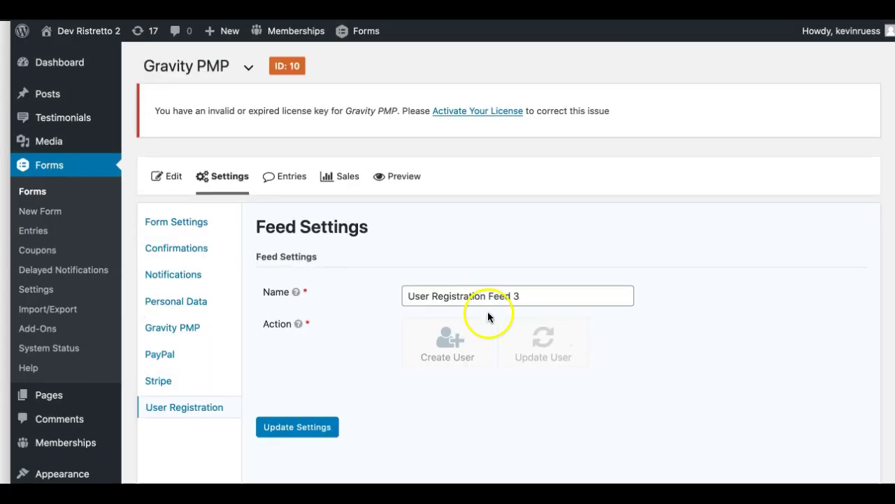
pyautogui.click(450, 341)
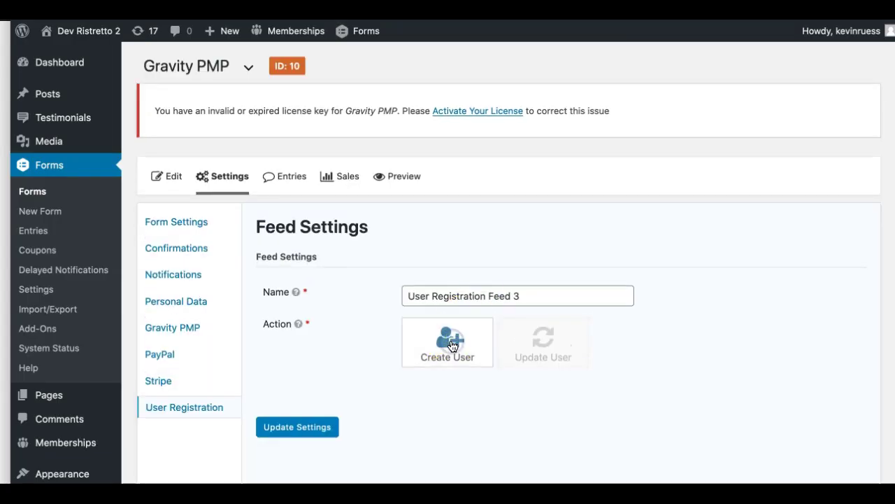
pyautogui.scroll(-3, 480, 302)
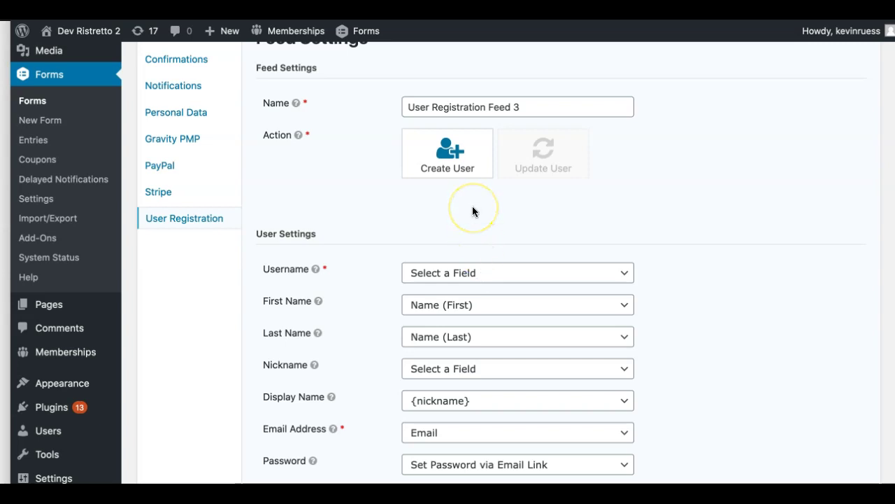
pyautogui.scroll(-1, 473, 206)
pyautogui.scroll(4, 472, 189)
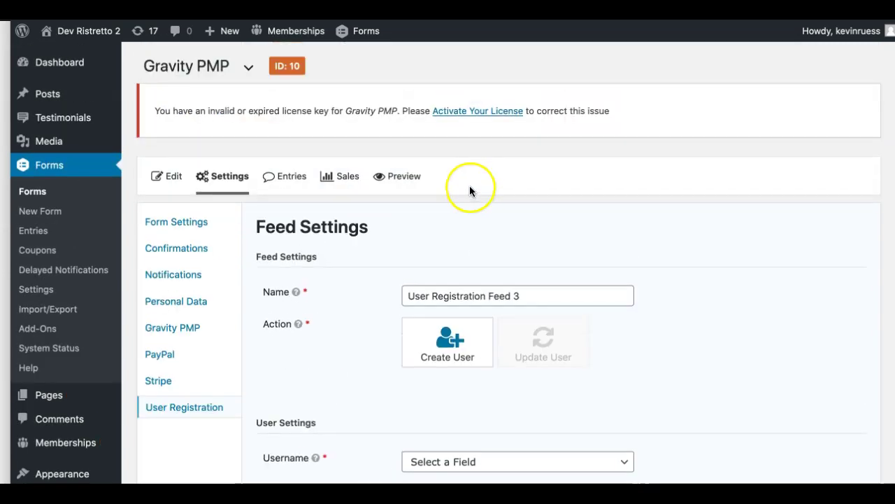
pyautogui.scroll(-3, 463, 252)
# Map the username to the Email field, give new users the Subscriber role, and save the feed.
pyautogui.click(462, 228)
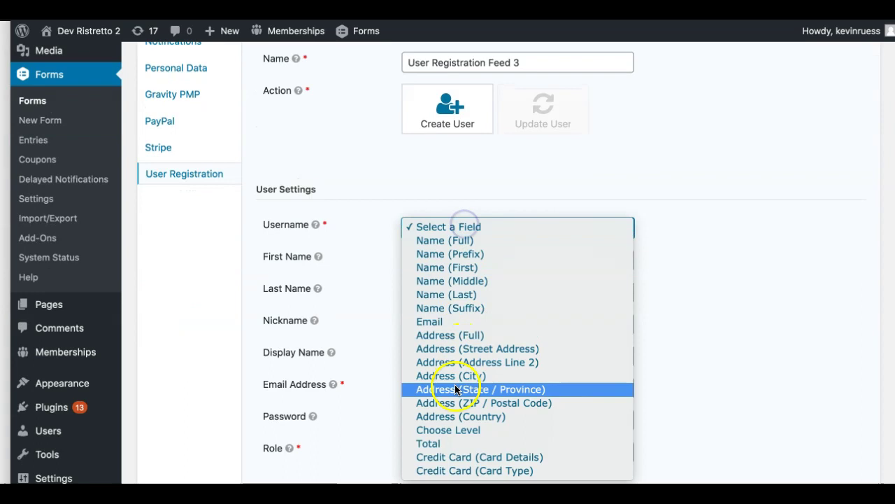
pyautogui.click(455, 321)
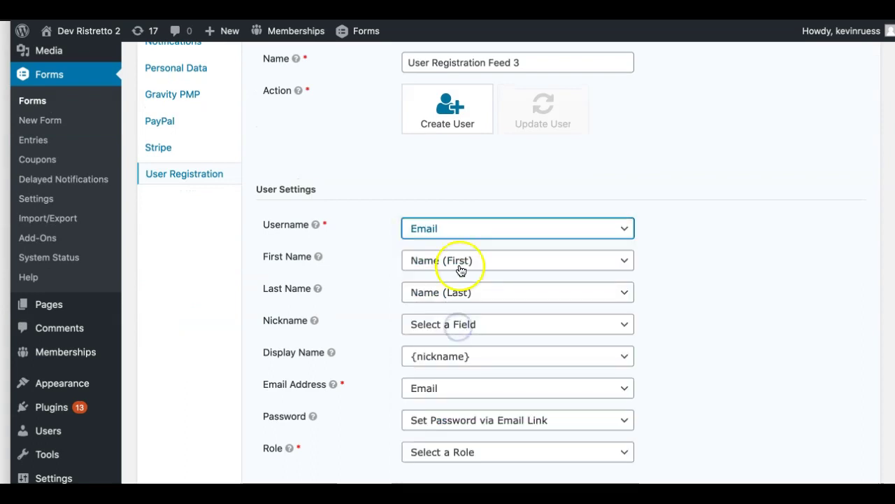
pyautogui.scroll(-3, 451, 324)
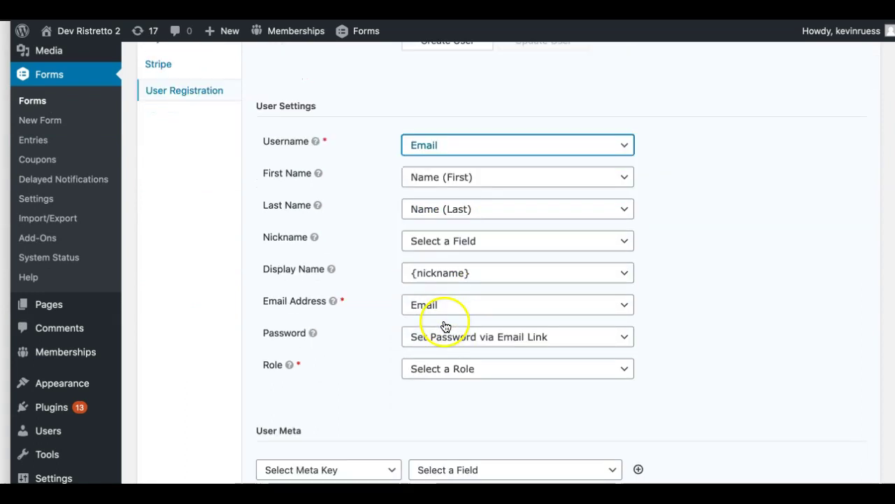
pyautogui.click(458, 330)
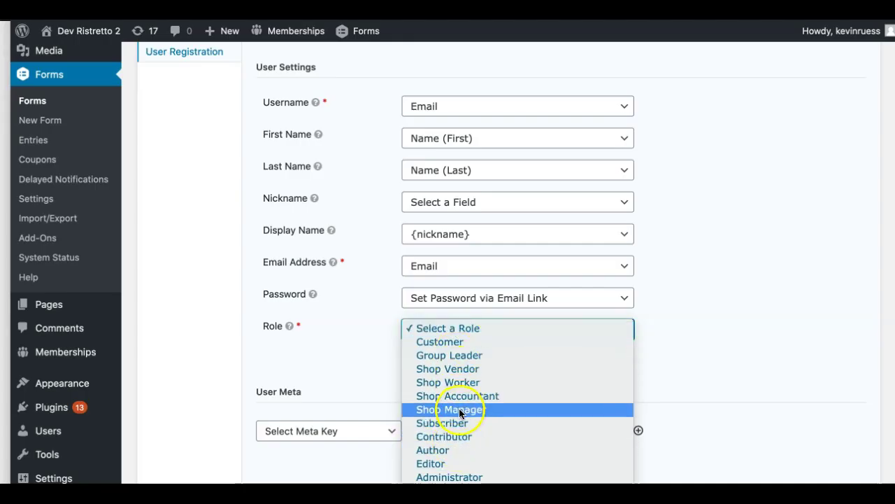
pyautogui.click(464, 421)
pyautogui.click(369, 350)
pyautogui.scroll(-5, 378, 377)
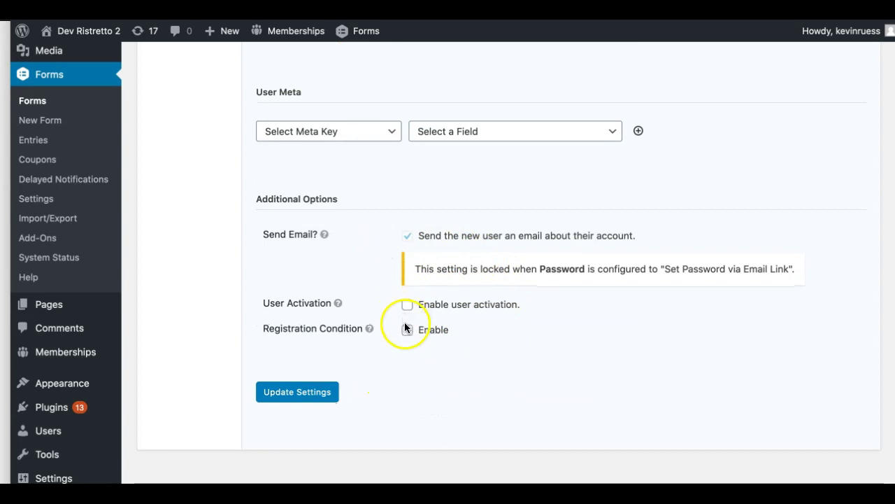
pyautogui.click(323, 397)
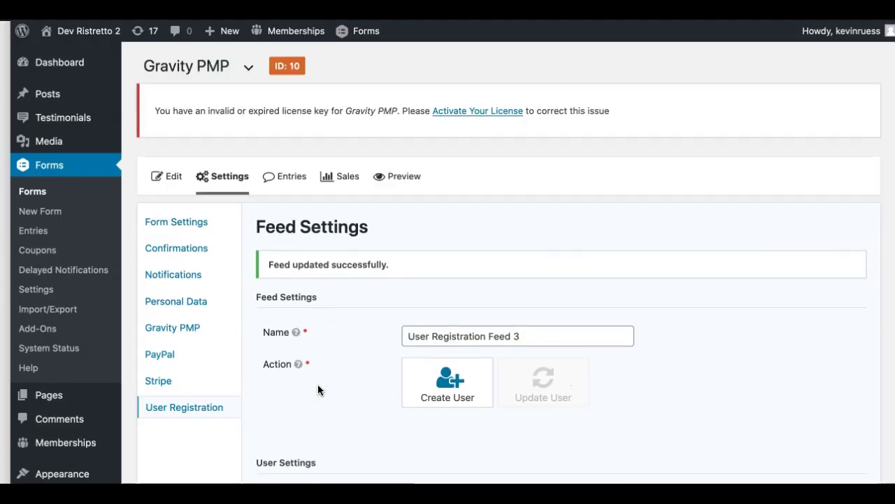
# Go to the form's Gravity PMP feeds page in the settings menu.
pyautogui.click(196, 334)
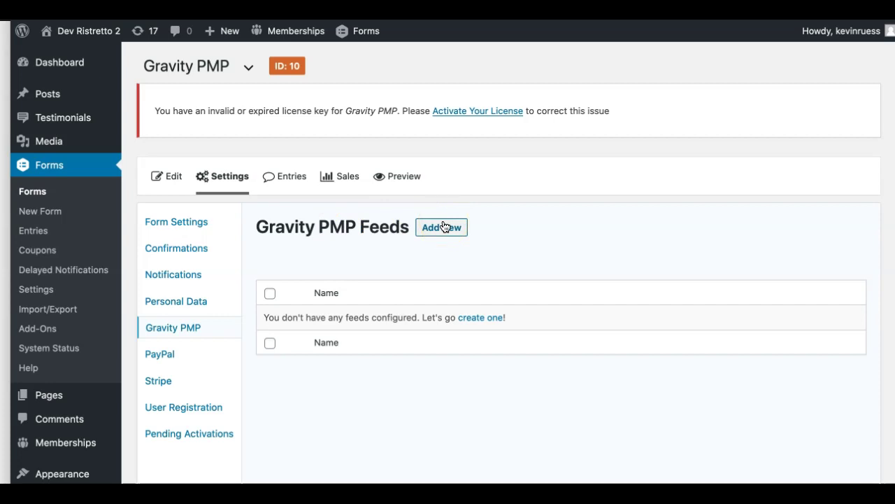
# Start a new Gravity PMP feed with Memberships Field 1 as its level field.
pyautogui.click(442, 226)
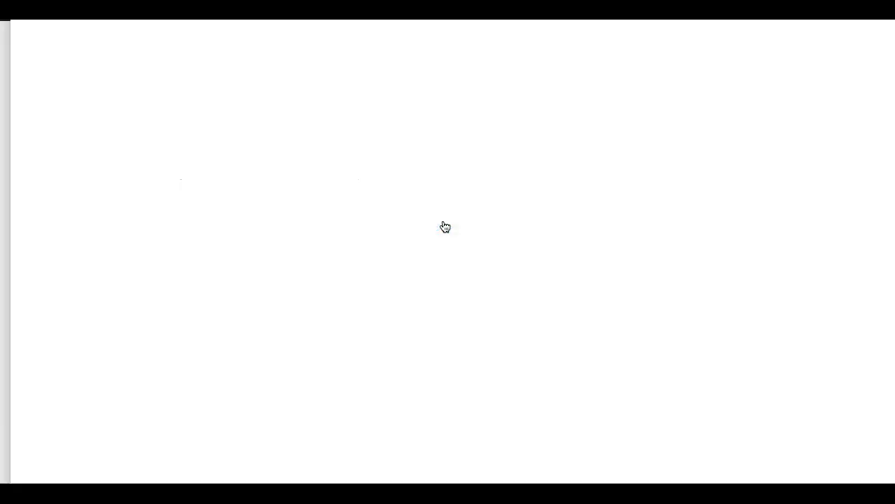
pyautogui.scroll(-2, 455, 238)
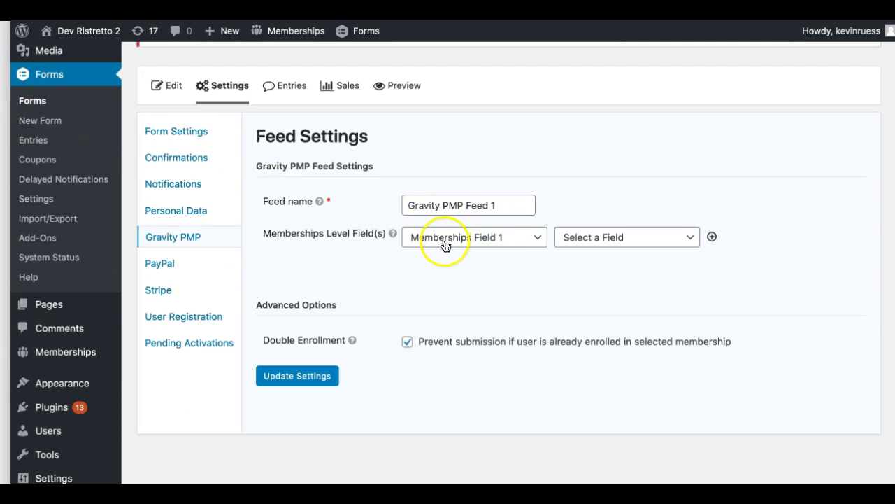
pyautogui.click(445, 245)
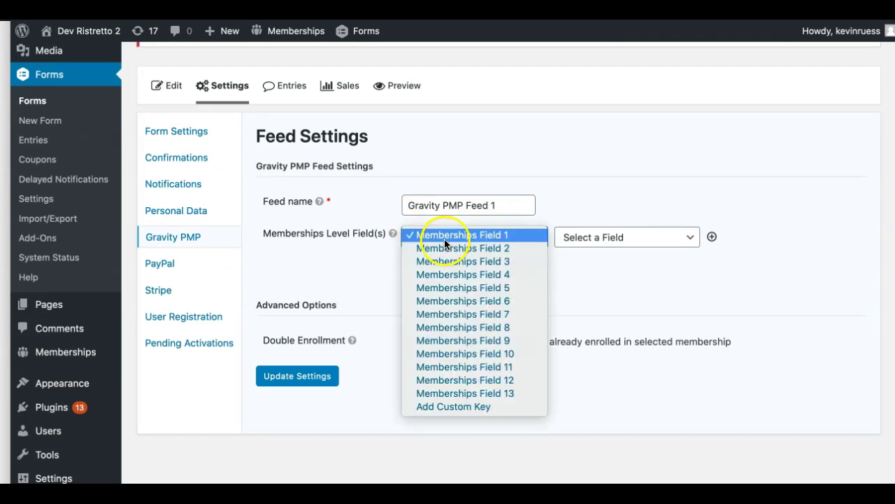
pyautogui.click(444, 238)
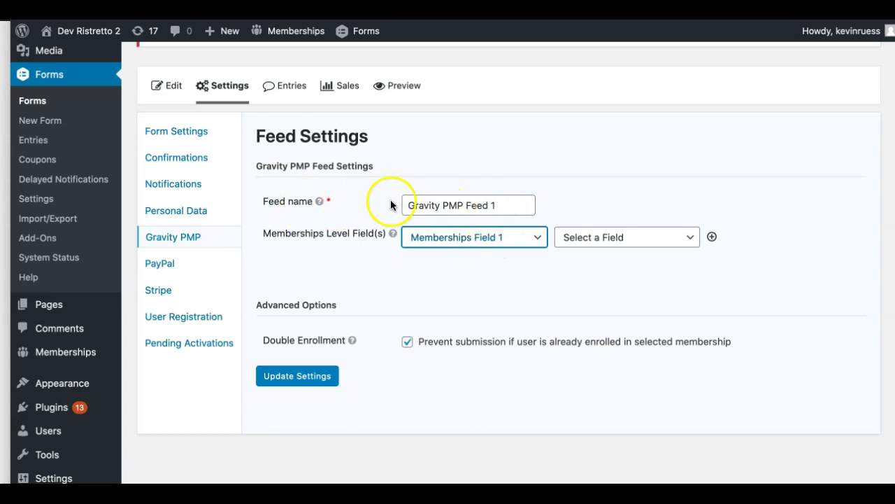
# Rename the feed to 'Gravity PMP Feed 2'.
pyautogui.moveTo(409, 205); pyautogui.dragTo(492, 205)
pyautogui.click(495, 205)
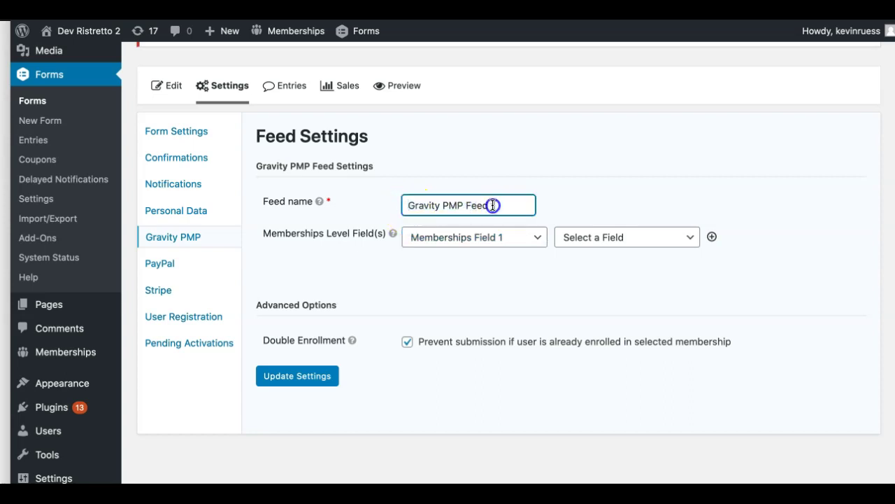
pyautogui.click(492, 205)
pyautogui.write('1')
pyautogui.click(502, 205)
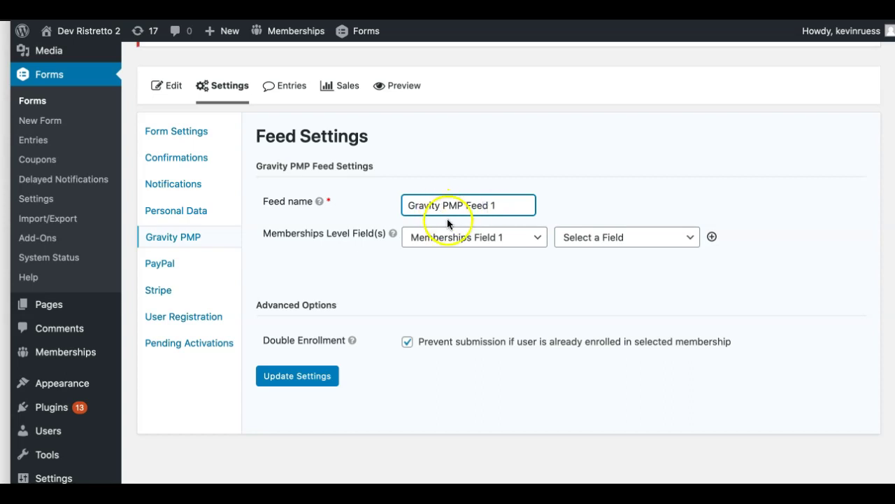
pyautogui.click(493, 205)
pyautogui.click(503, 237)
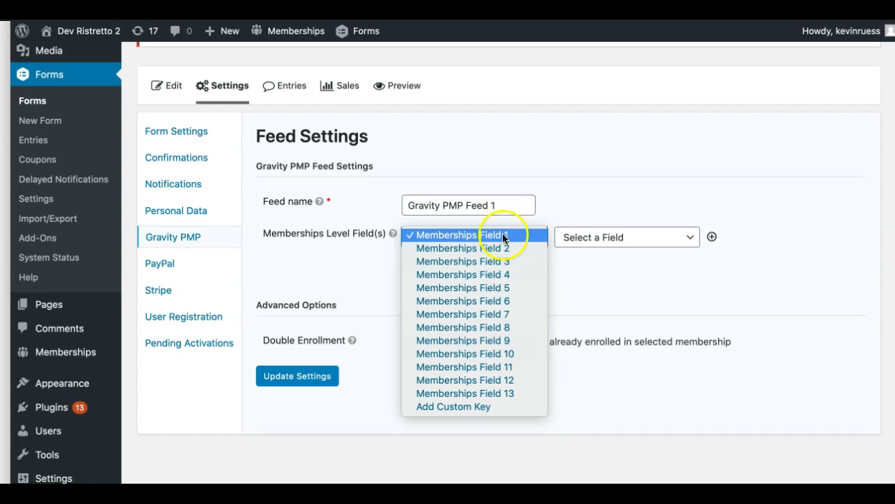
pyautogui.click(503, 237)
pyautogui.click(492, 205)
pyautogui.doubleClick(489, 203)
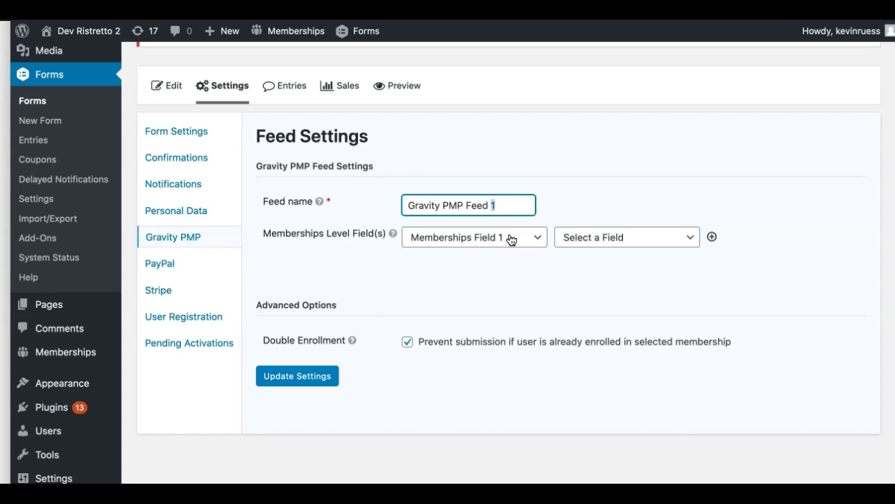
# Map Memberships Field 2 to Choose Level, prevent double enrollment, and save the feed.
pyautogui.click(512, 241)
pyautogui.click(512, 245)
pyautogui.click(510, 207)
pyautogui.click(512, 237)
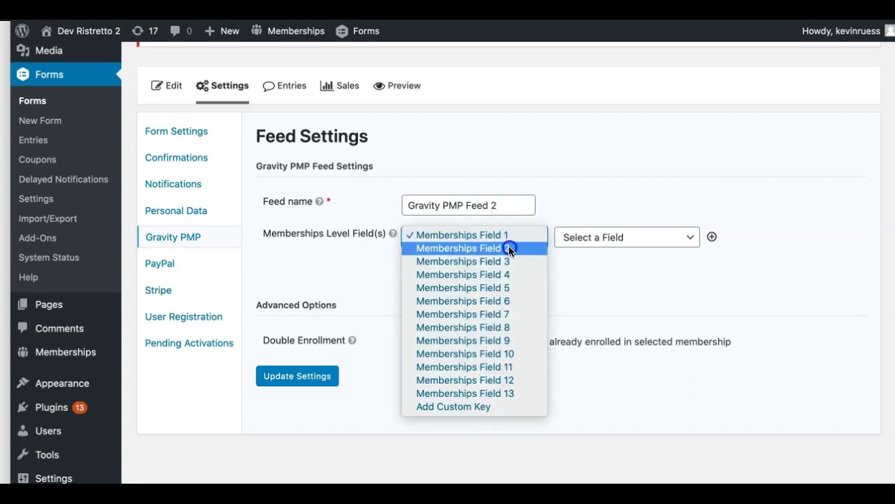
pyautogui.click(510, 192)
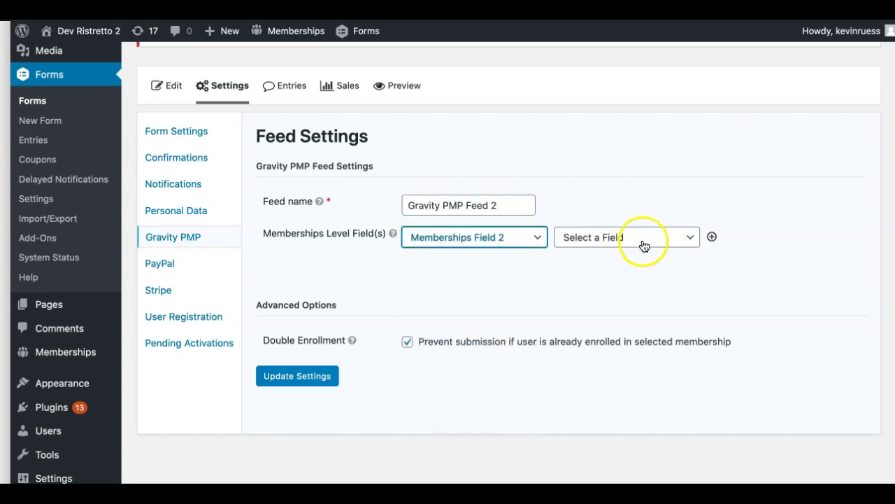
pyautogui.click(632, 243)
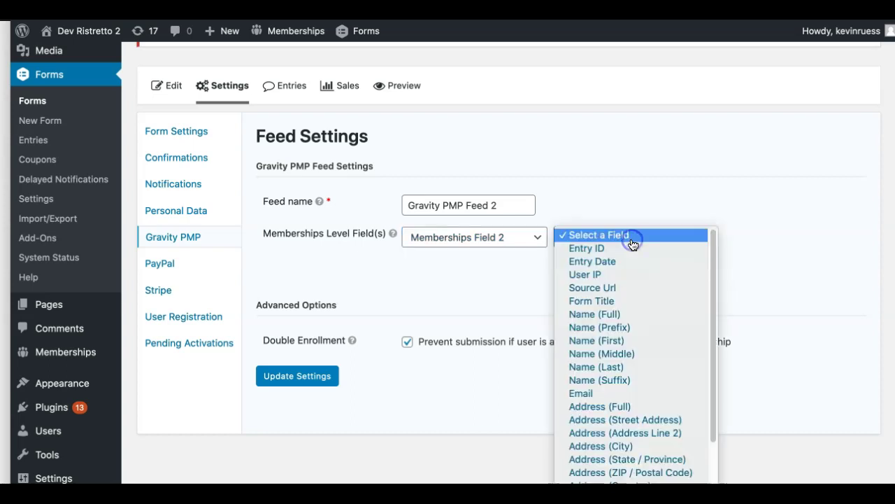
pyautogui.scroll(-2, 631, 278)
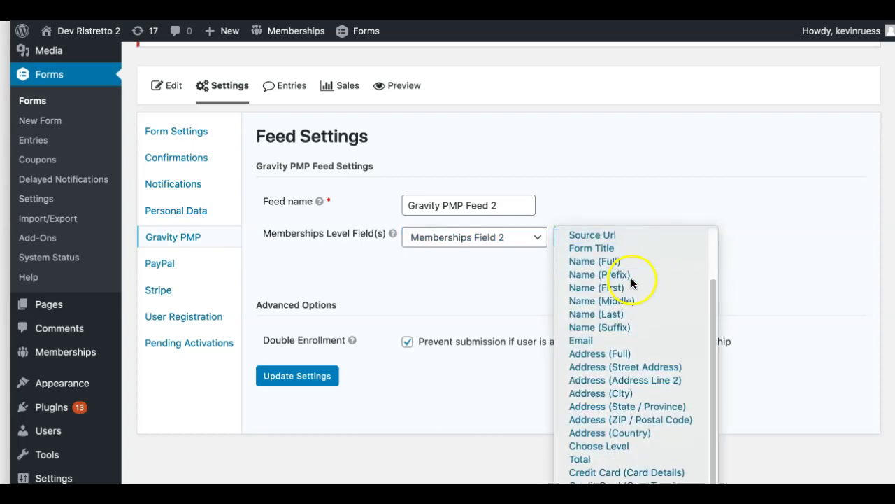
pyautogui.click(598, 446)
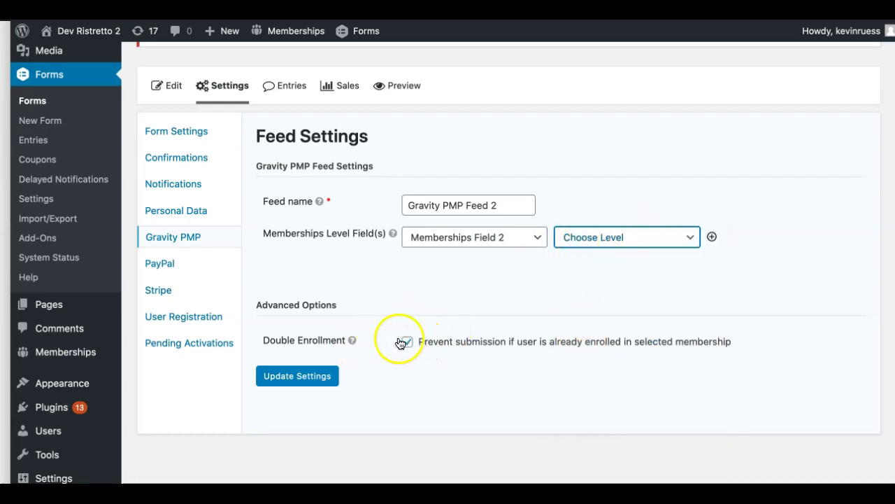
pyautogui.click(431, 342)
pyautogui.click(324, 378)
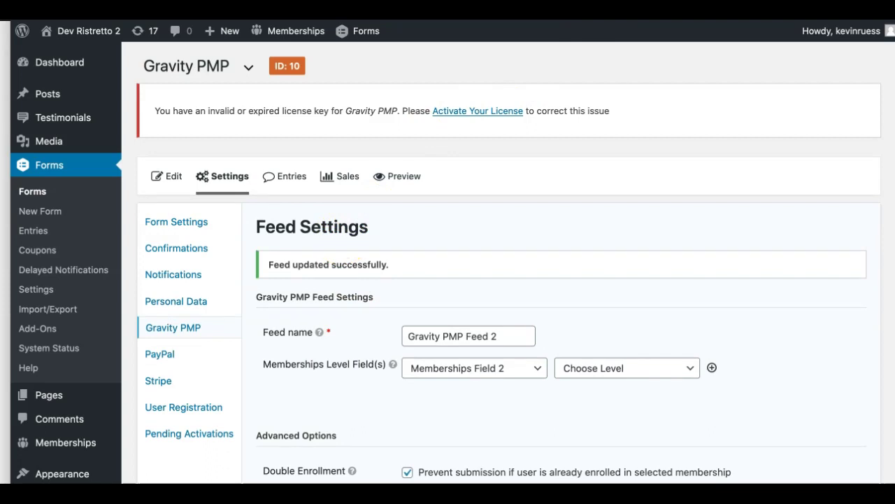
# Open a new WordPress page in a separate browser tab.
pyautogui.moveTo(63, 396)
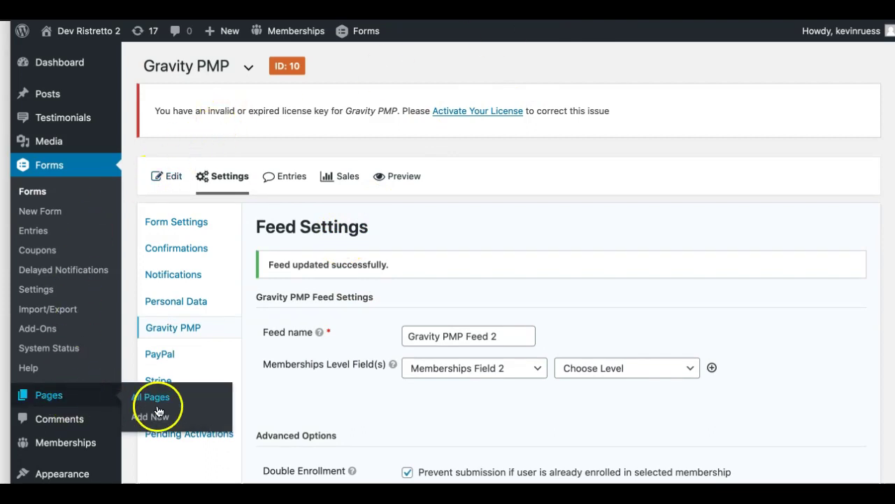
pyautogui.rightClick(181, 422)
pyautogui.click(249, 334)
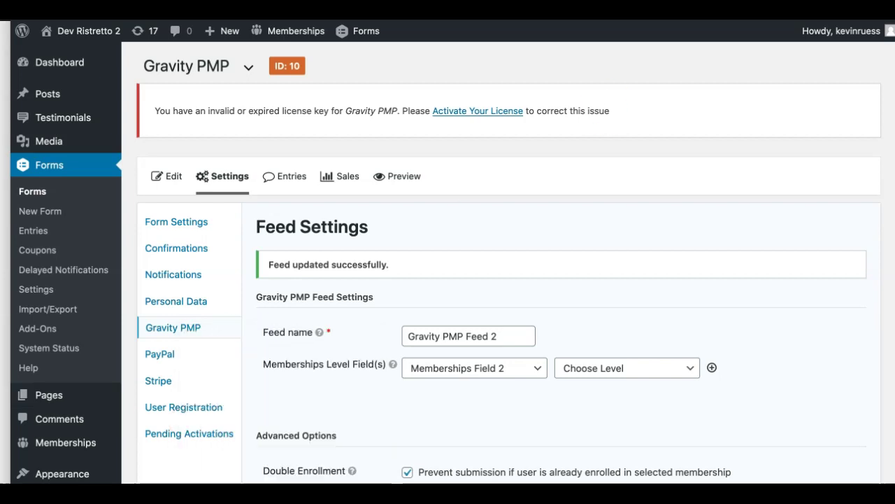
pyautogui.hotkey('ctrl', 'Tab')
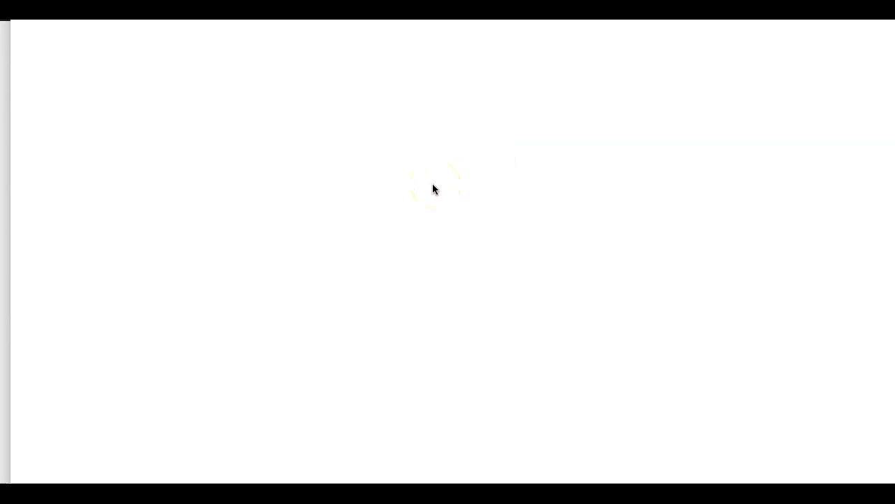
# Title the page 'Gravity PMP Register' and search the block inserter for 'gravity'.
pyautogui.click(249, 145)
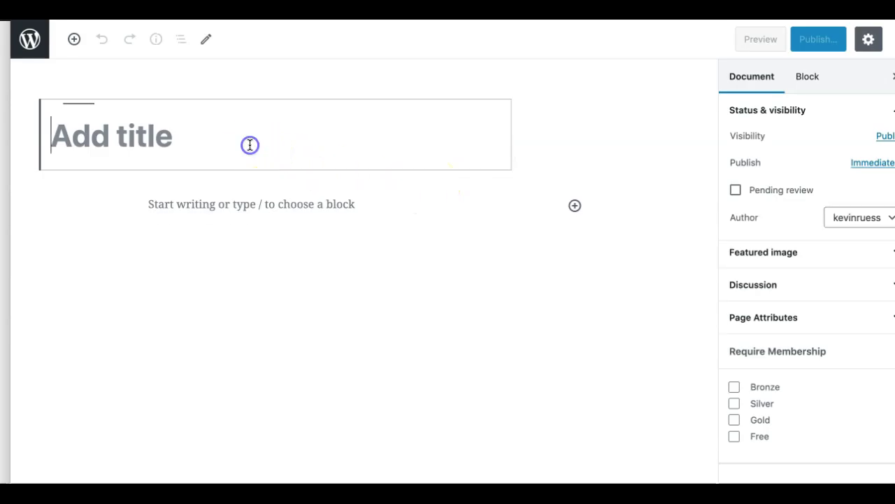
pyautogui.write('Gravity P')
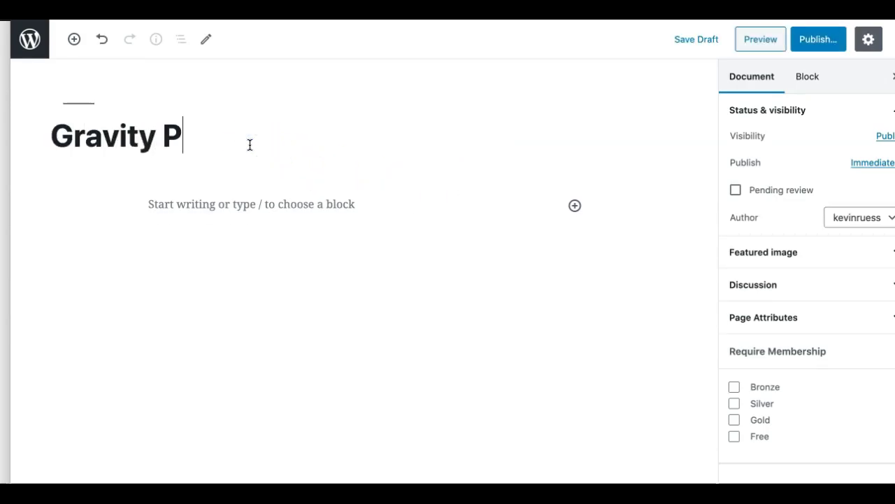
pyautogui.write('MP Register')
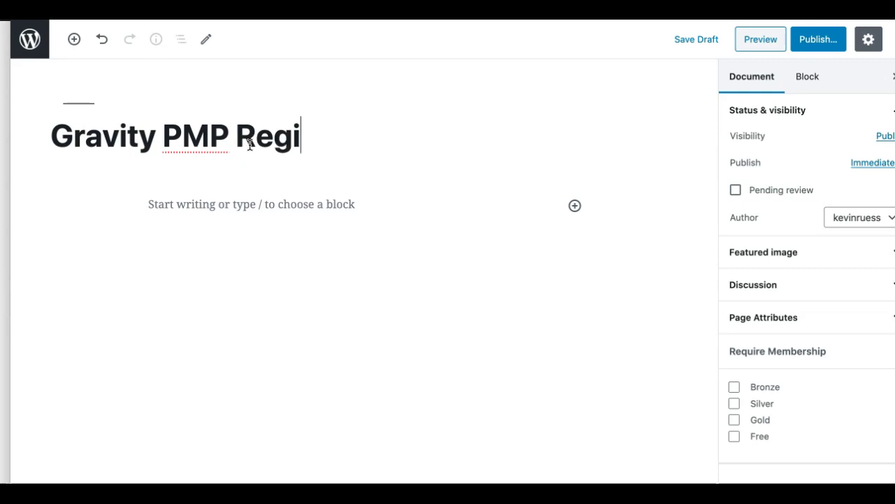
pyautogui.click(179, 212)
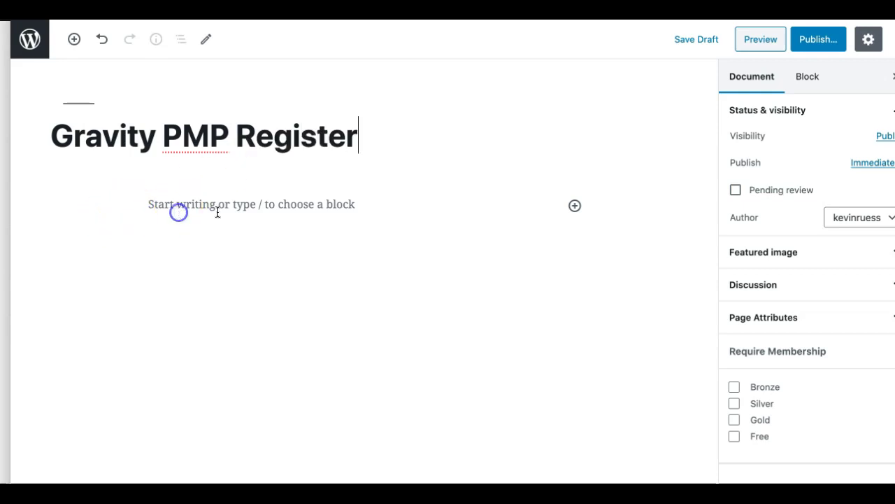
pyautogui.click(576, 205)
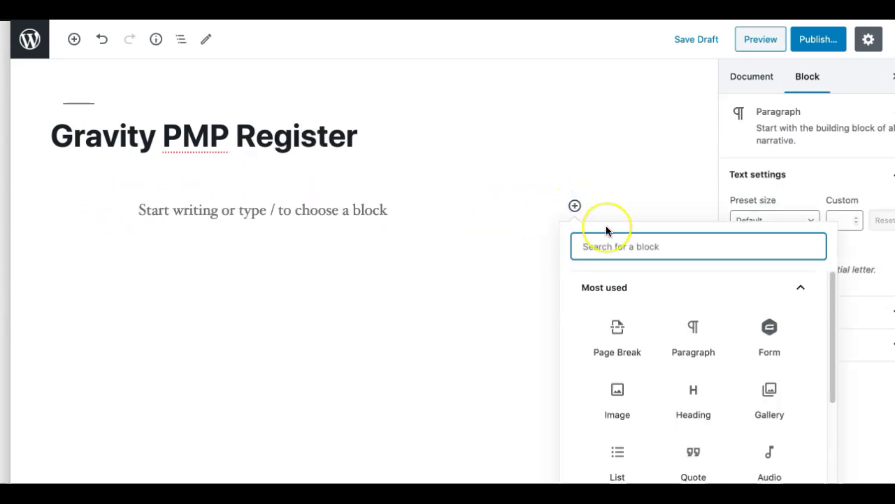
pyautogui.write('gravity')
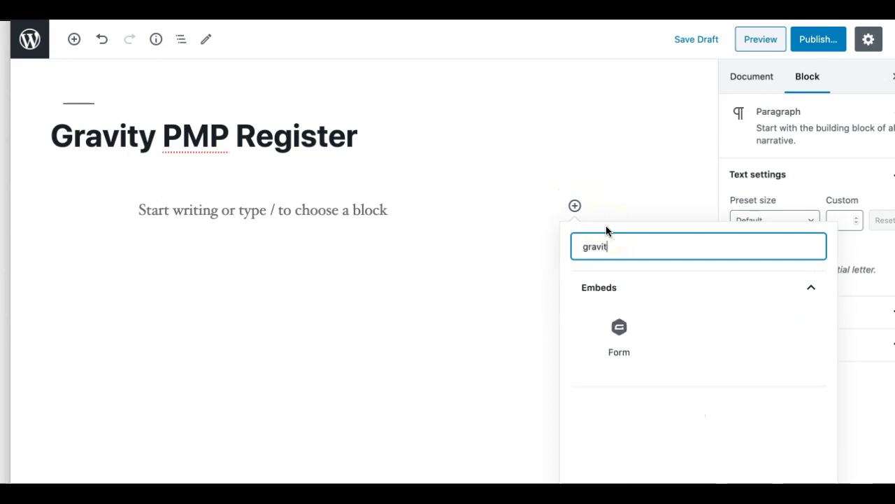
# Insert a Gravity Forms block showing the Gravity PMP form and publish the page.
pyautogui.click(621, 347)
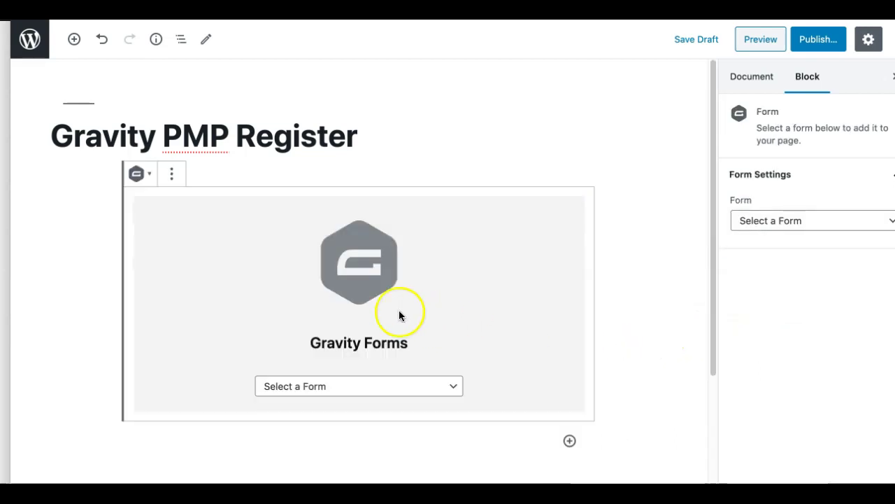
pyautogui.click(359, 389)
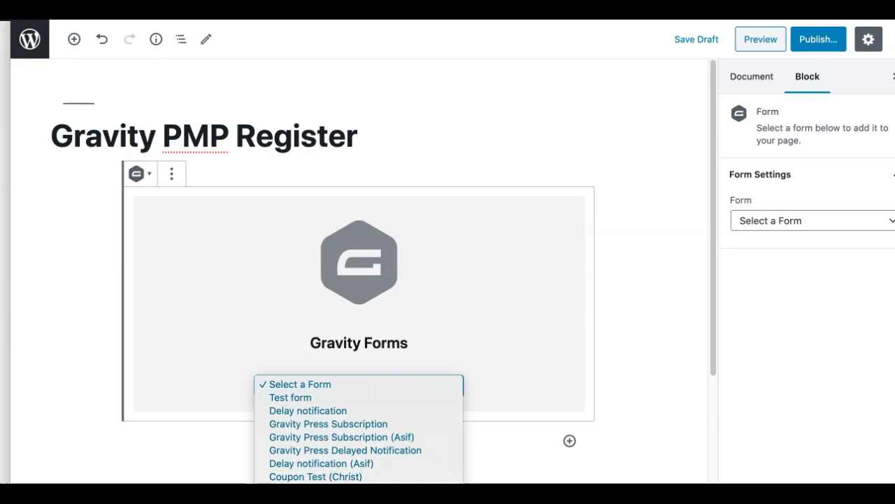
pyautogui.click(308, 481)
pyautogui.scroll(-5, 348, 316)
pyautogui.scroll(-5, 348, 309)
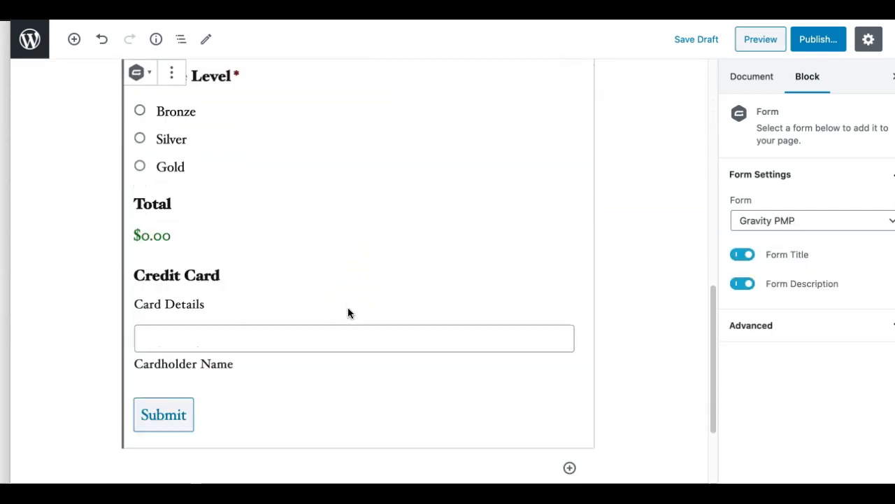
pyautogui.scroll(10, 347, 305)
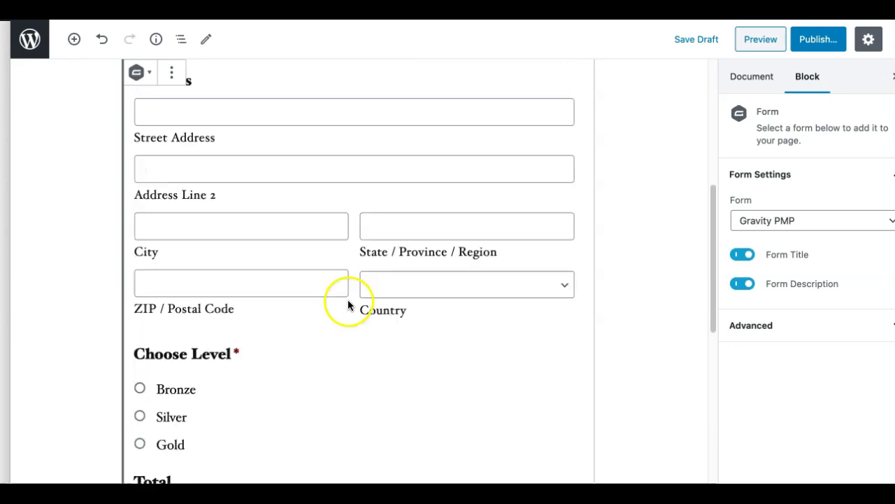
pyautogui.click(813, 39)
pyautogui.click(815, 38)
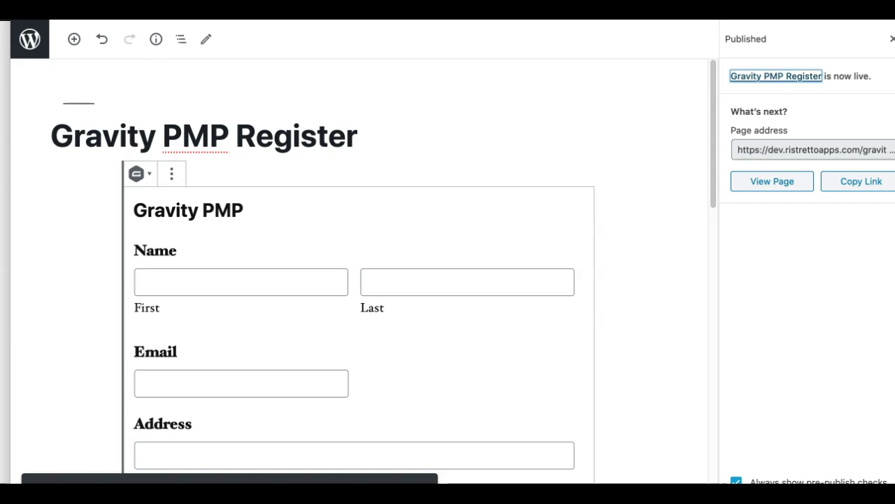
# Show the link context menu for the published page's View Page link.
pyautogui.rightClick(767, 20)
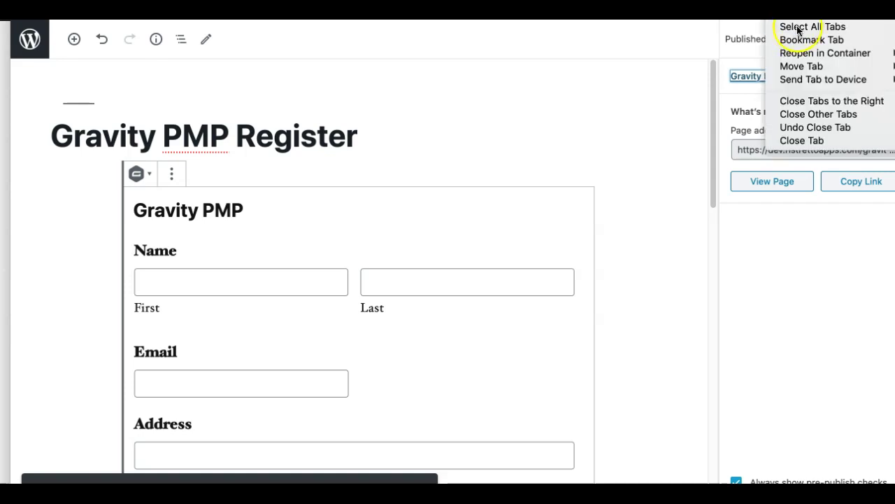
pyautogui.click(811, 140)
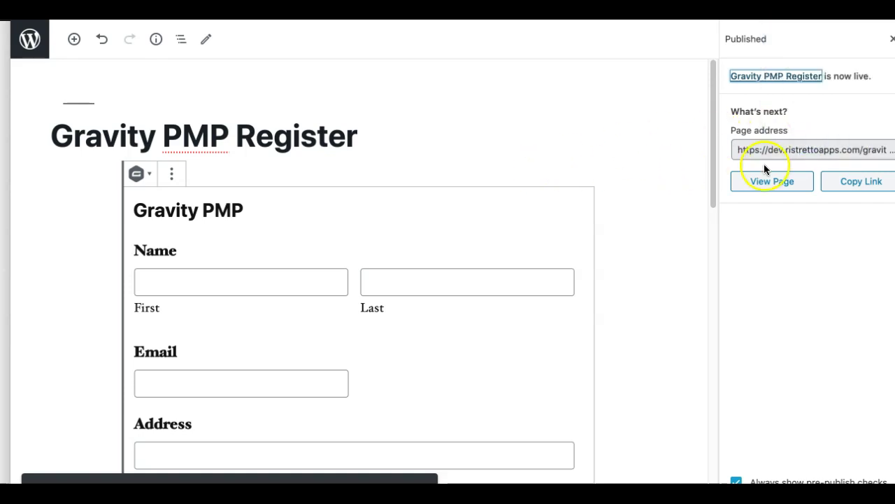
pyautogui.rightClick(773, 174)
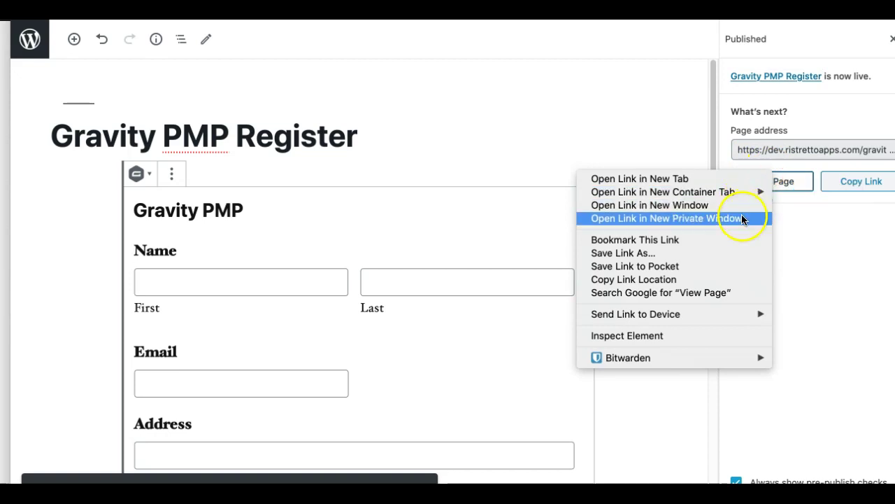
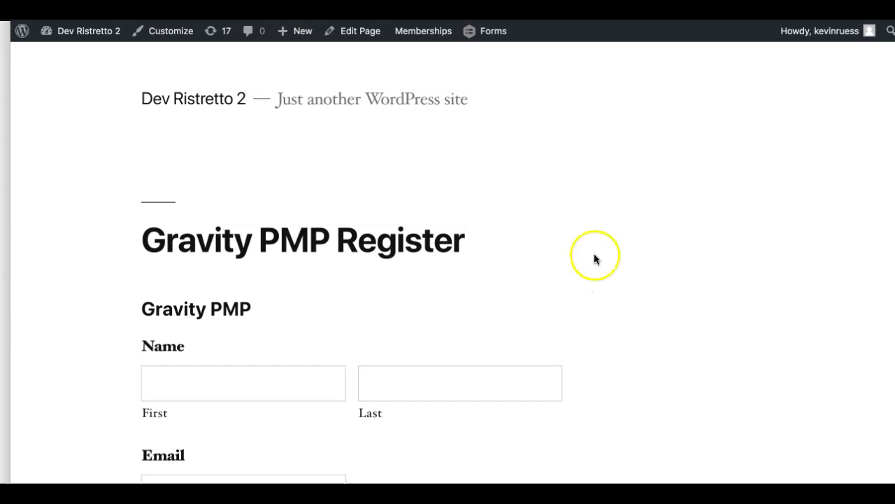
# Check the embedded form's Name and Email fields, then publish the Gravity PMP Register page.
pyautogui.moveTo(845, 36)
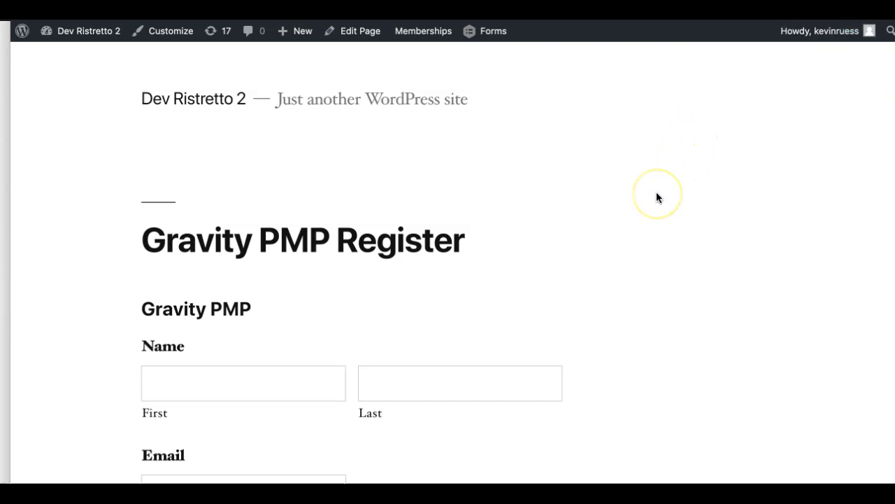
pyautogui.scroll(-3, 656, 197)
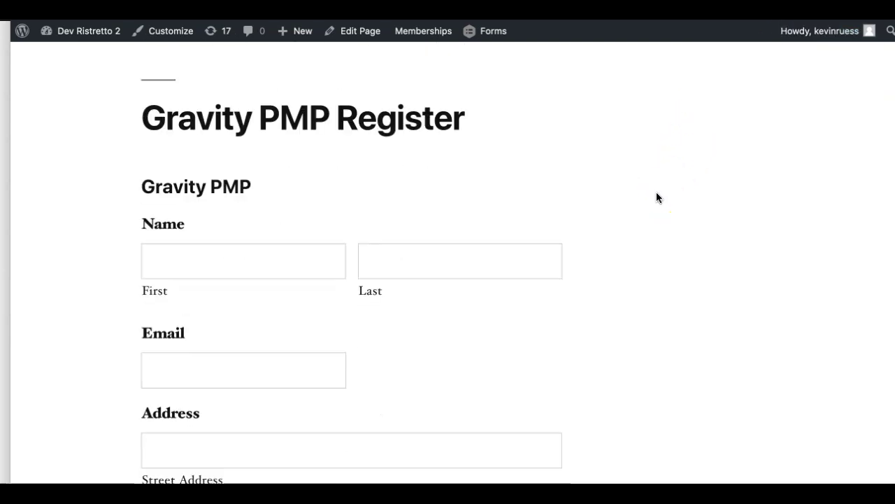
pyautogui.click(327, 256)
pyautogui.click(438, 262)
pyautogui.click(249, 376)
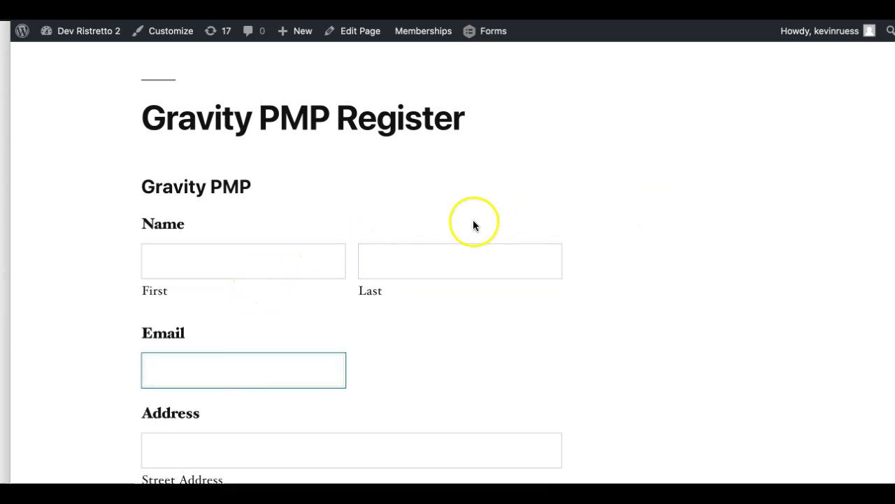
pyautogui.scroll(-3, 679, 189)
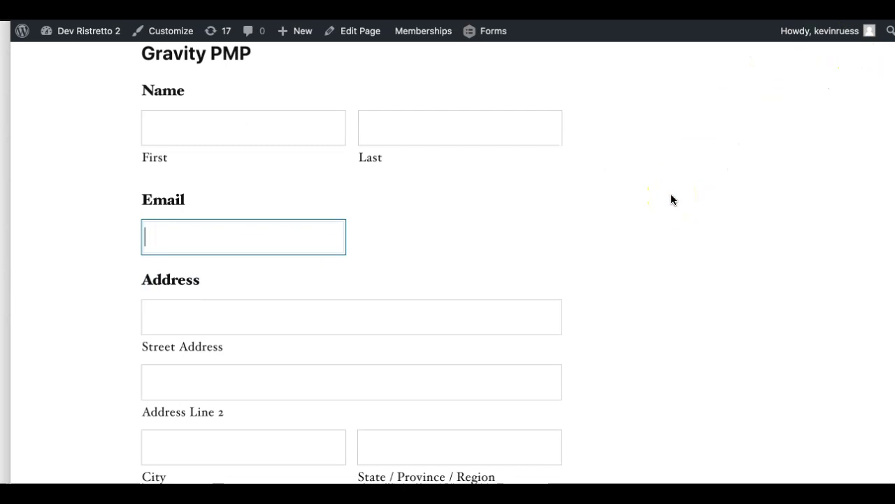
pyautogui.click(664, 200)
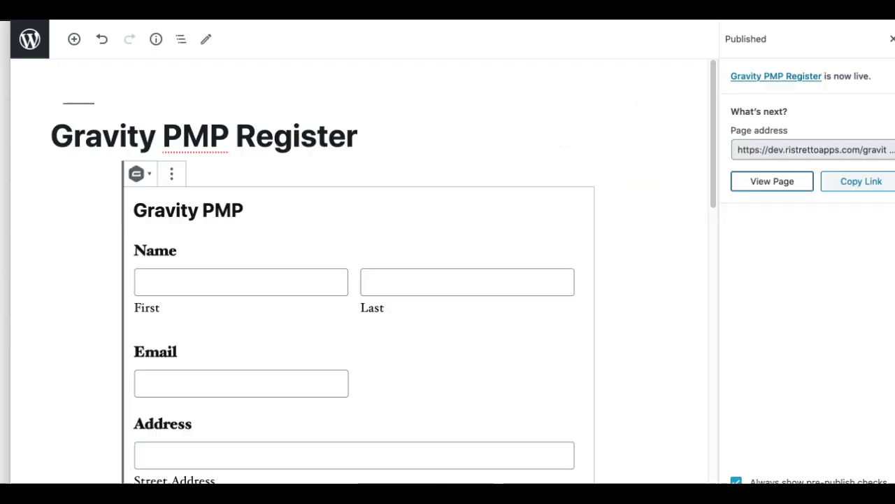
# Open the Gravity PMP Register page's View Page link in a new private window.
pyautogui.click(756, 180)
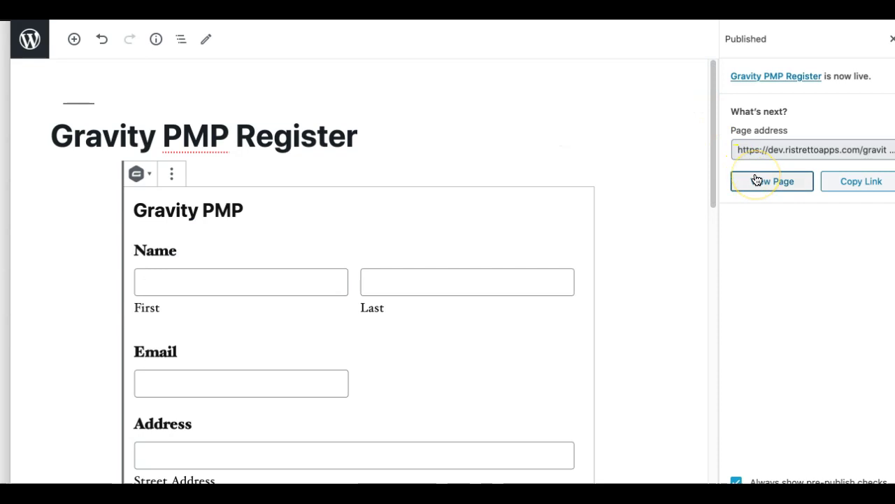
pyautogui.click(589, 125)
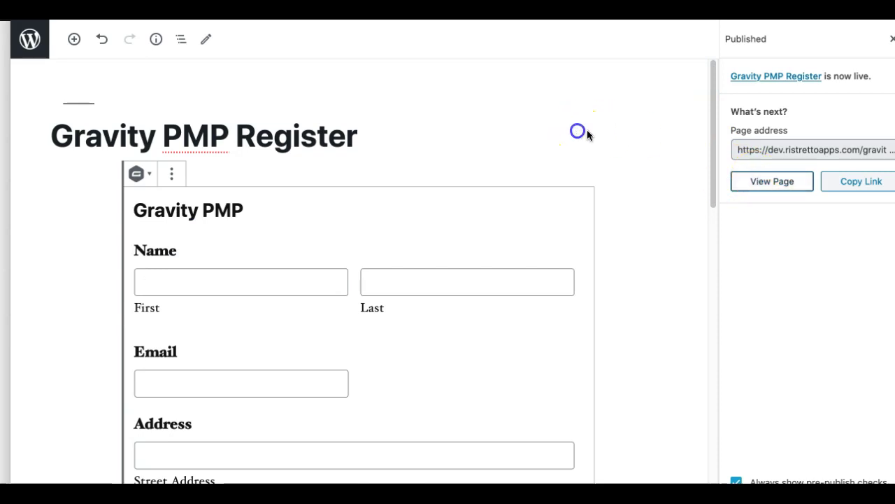
pyautogui.click(759, 190)
pyautogui.rightClick(755, 186)
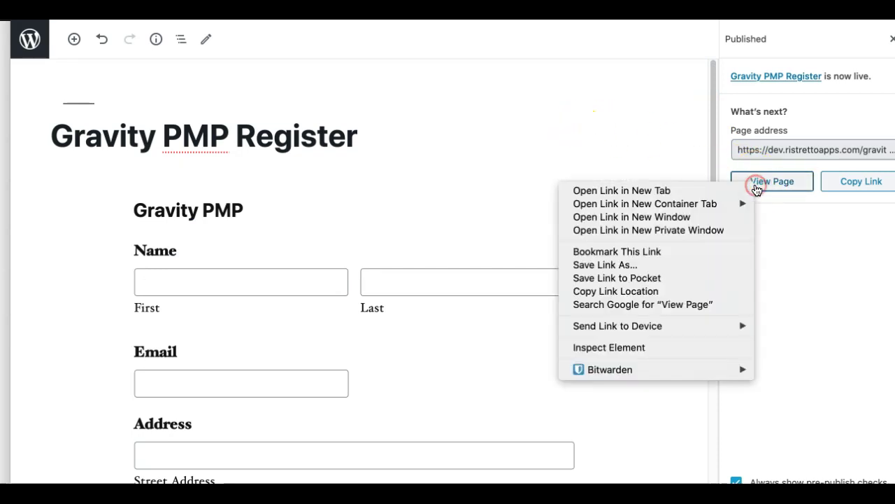
pyautogui.click(628, 231)
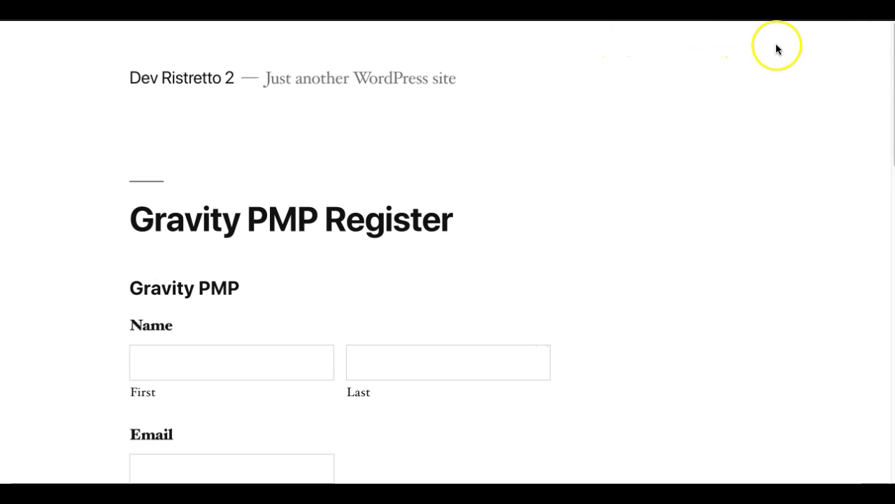
# Enter a test first name, last name and email address in the registration form.
pyautogui.scroll(-9, 601, 231)
pyautogui.scroll(-5, 609, 238)
pyautogui.scroll(13, 617, 268)
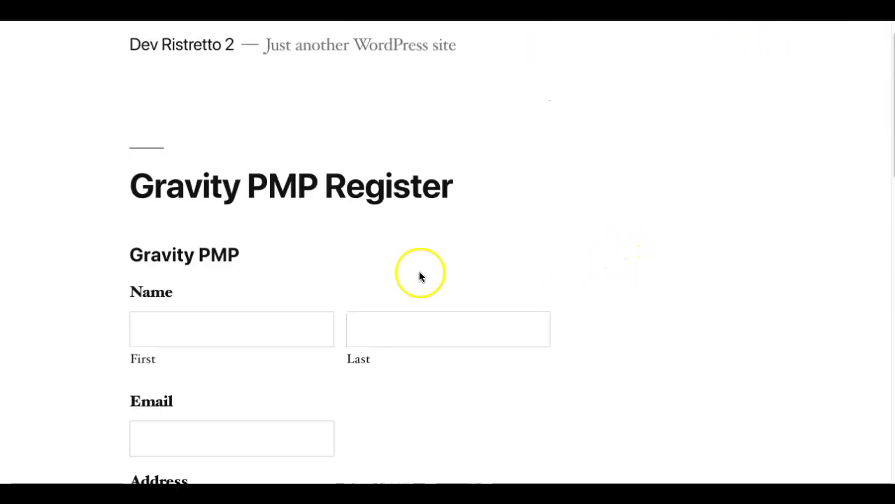
pyautogui.click(249, 333)
pyautogui.write('kevin')
pyautogui.press('Tab')
pyautogui.write('test1')
pyautogui.scroll(-2, 247, 335)
pyautogui.click(169, 314)
pyautogui.write('kevin@')
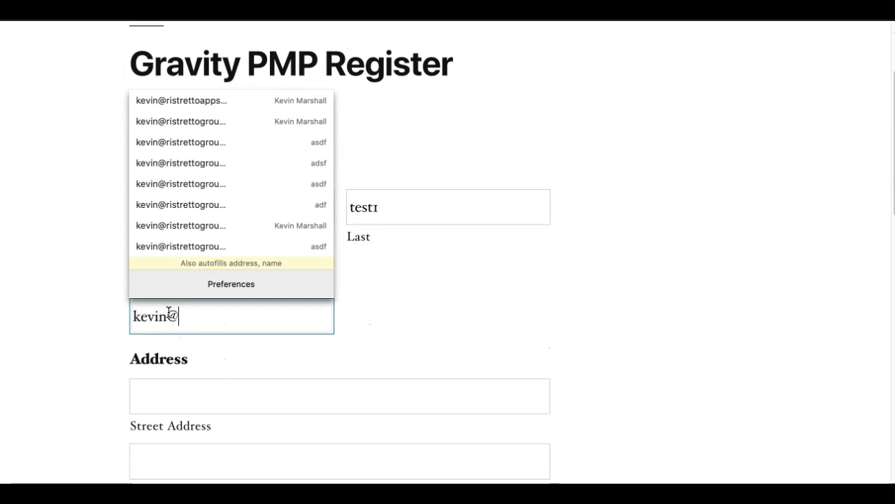
pyautogui.write('test1.com')
# Fill in test street, city, state and ZIP values, and choose United States as the country.
pyautogui.scroll(-2, 168, 308)
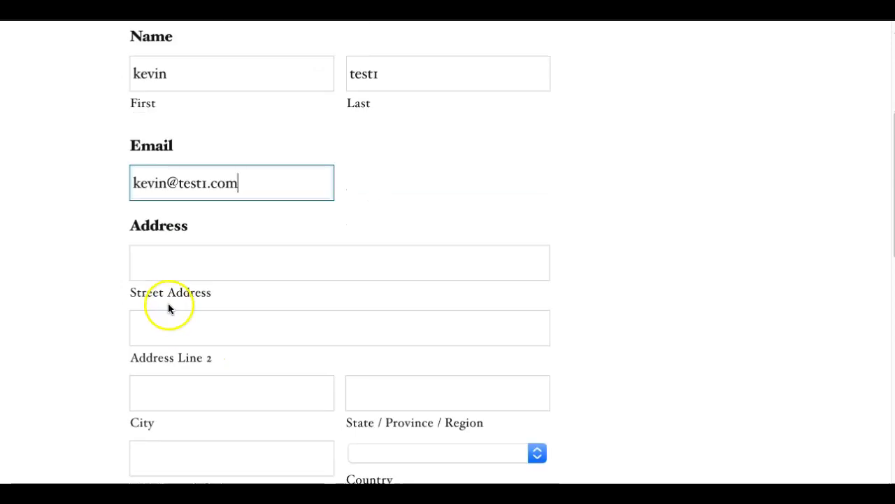
pyautogui.click(200, 264)
pyautogui.write('123')
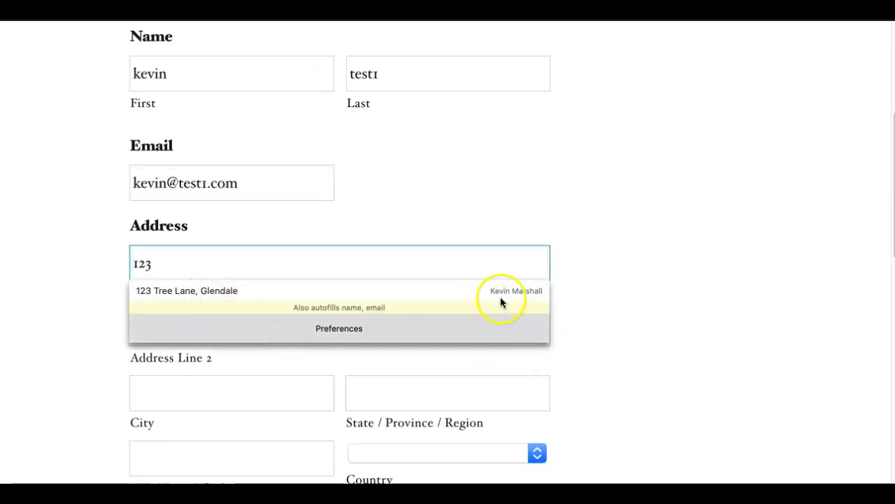
pyautogui.click(419, 321)
pyautogui.write('adsf')
pyautogui.click(275, 406)
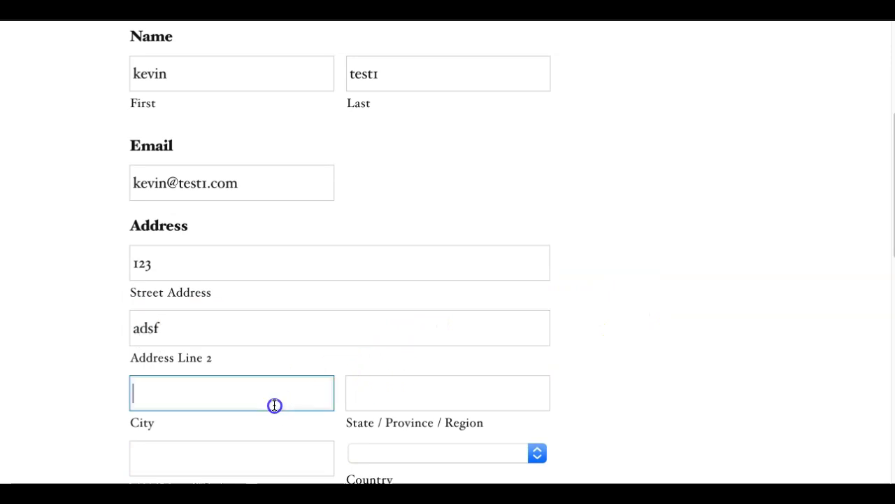
pyautogui.write('asdfa')
pyautogui.scroll(-2, 415, 372)
pyautogui.click(470, 273)
pyautogui.write('ca')
pyautogui.click(270, 347)
pyautogui.write('234234')
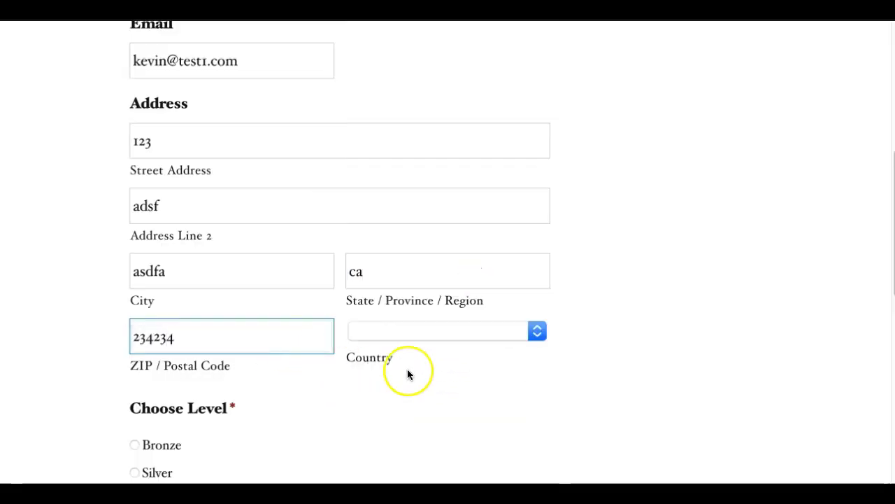
pyautogui.press('BackSpace')
pyautogui.click(448, 330)
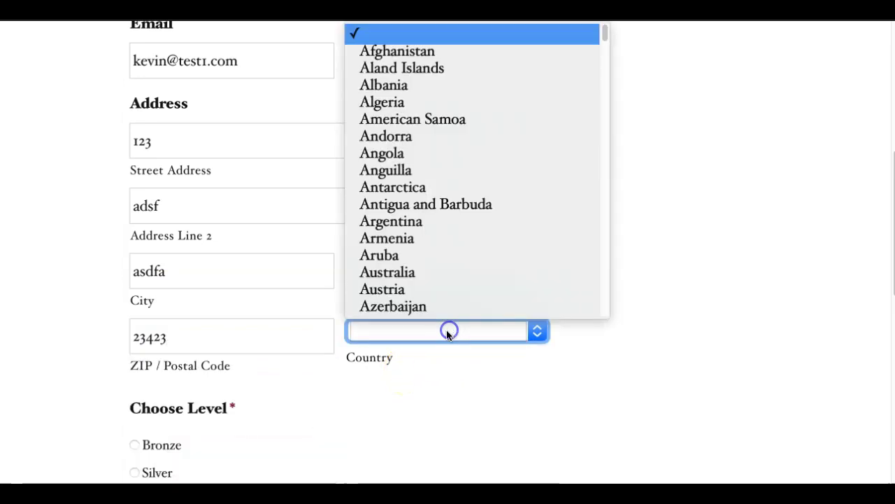
pyautogui.press('u')
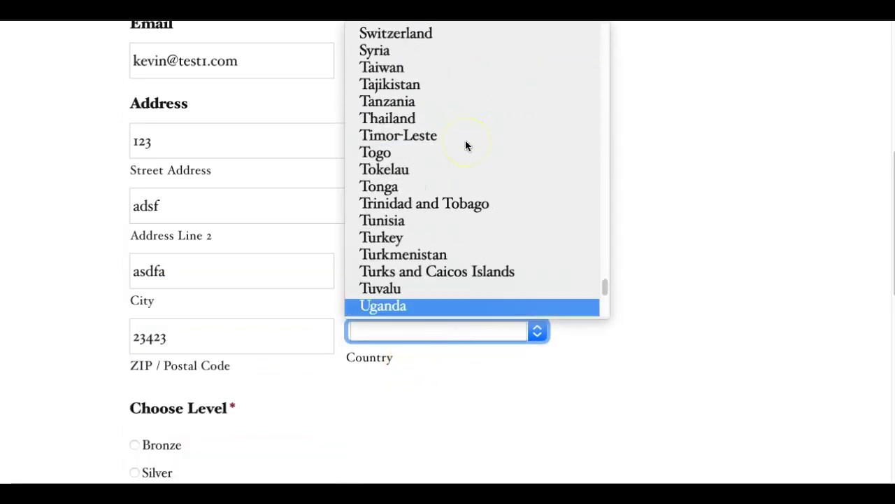
pyautogui.press('n')
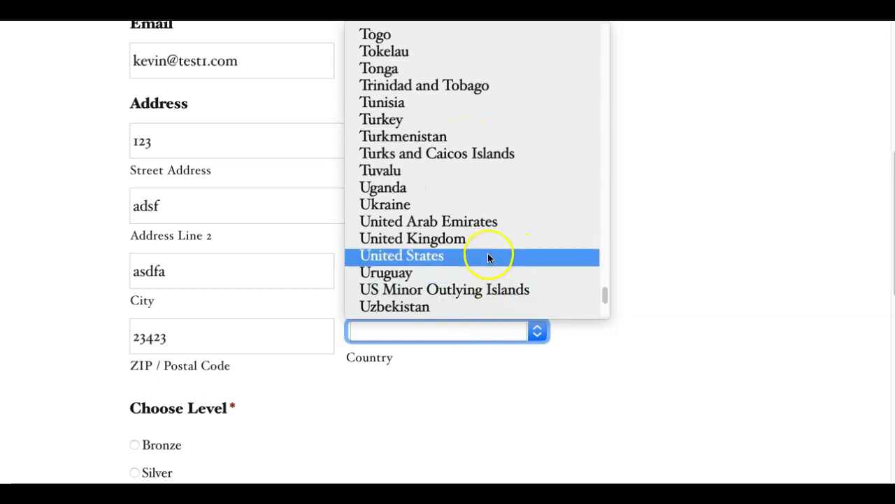
pyautogui.click(489, 256)
# Choose the Silver level, enter test card number, expiry, CVC and cardholder name, and submit.
pyautogui.scroll(-4, 600, 389)
pyautogui.click(160, 343)
pyautogui.scroll(-4, 371, 331)
pyautogui.scroll(-4, 393, 329)
pyautogui.click(243, 253)
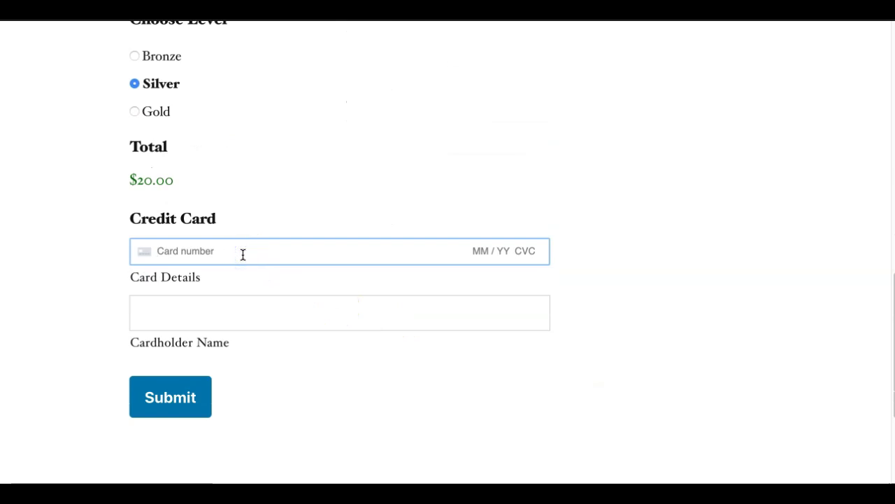
pyautogui.write('4242 4242 4242 4242')
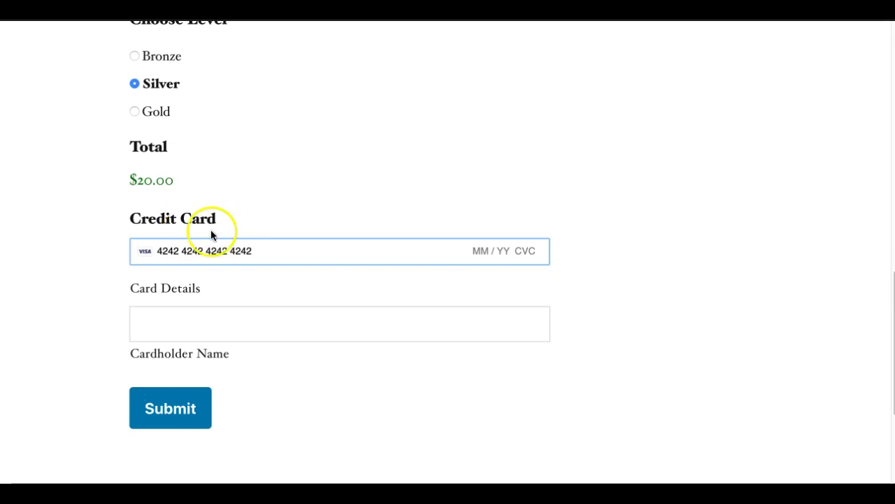
pyautogui.click(300, 251)
pyautogui.click(471, 248)
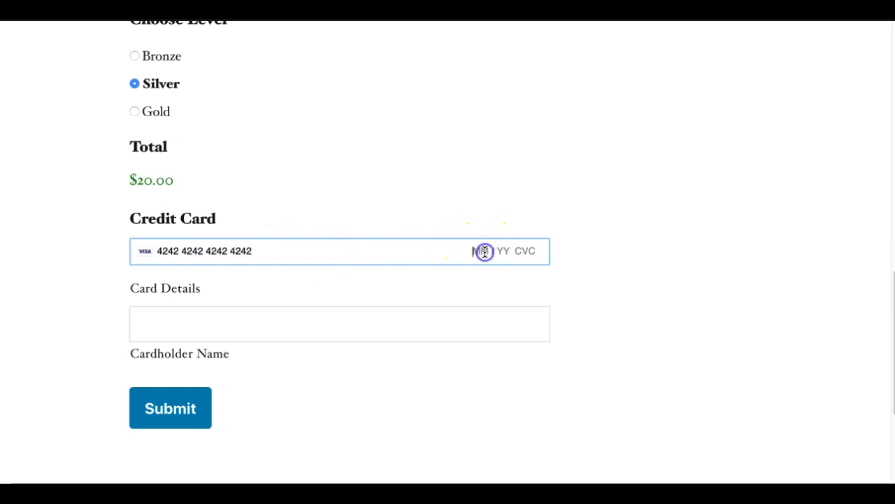
pyautogui.write('12 / 34 224')
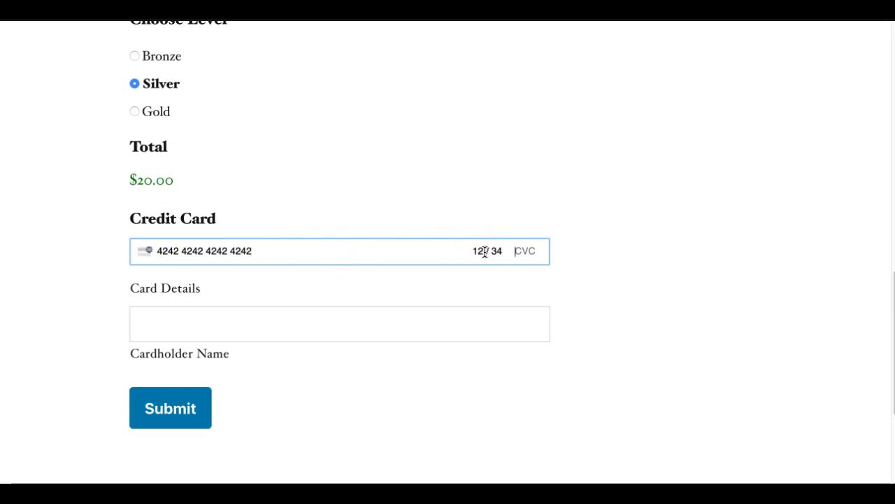
pyautogui.click(362, 335)
pyautogui.write('asdf asdf')
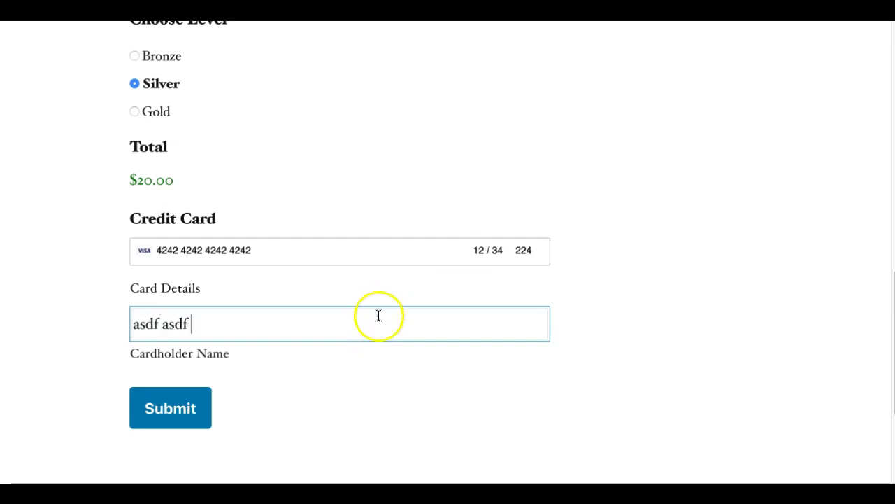
pyautogui.scroll(10, 377, 317)
pyautogui.scroll(-6, 376, 320)
pyautogui.scroll(-5, 377, 320)
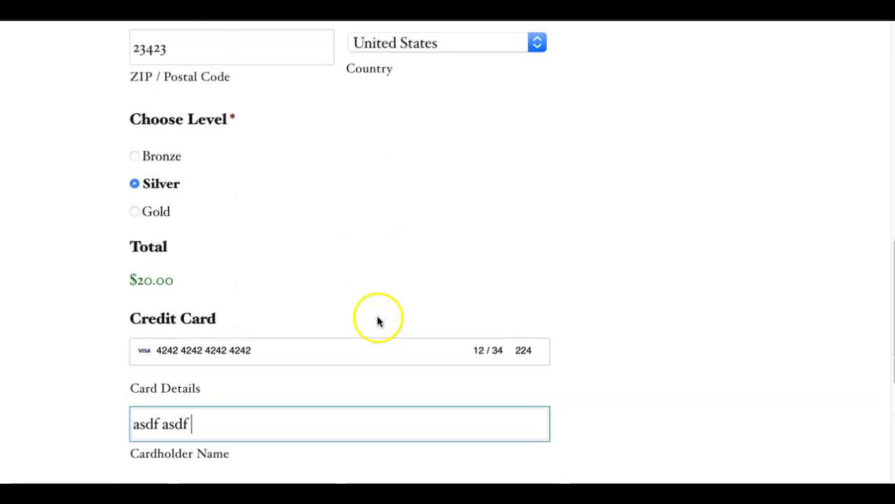
pyautogui.click(203, 385)
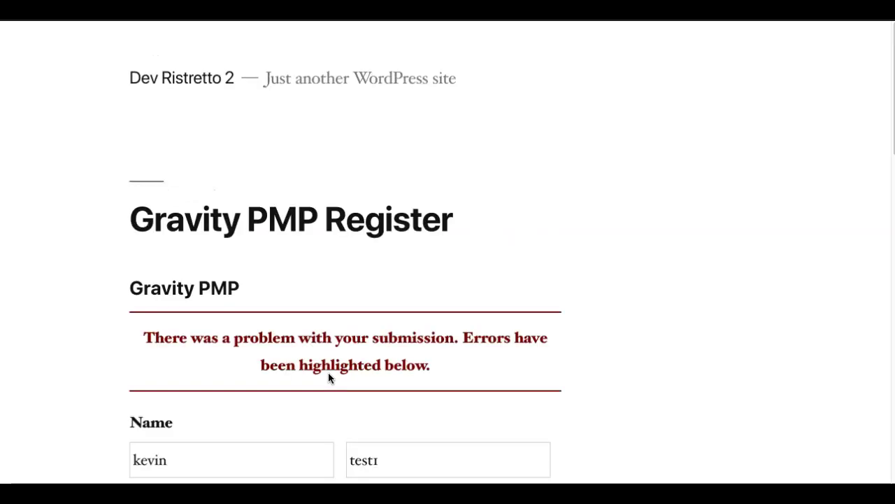
# Change the email address so the registration uses a new one.
pyautogui.scroll(-2, 409, 288)
pyautogui.scroll(-4, 408, 283)
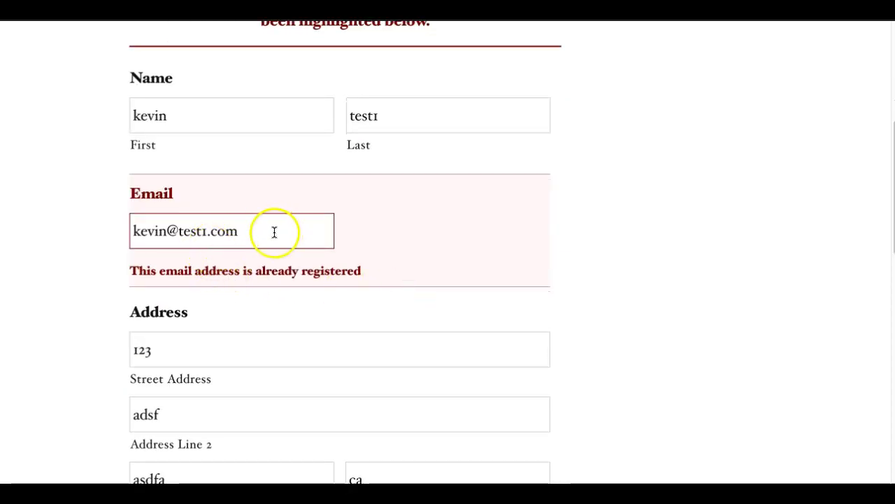
pyautogui.click(228, 231)
pyautogui.click(205, 233)
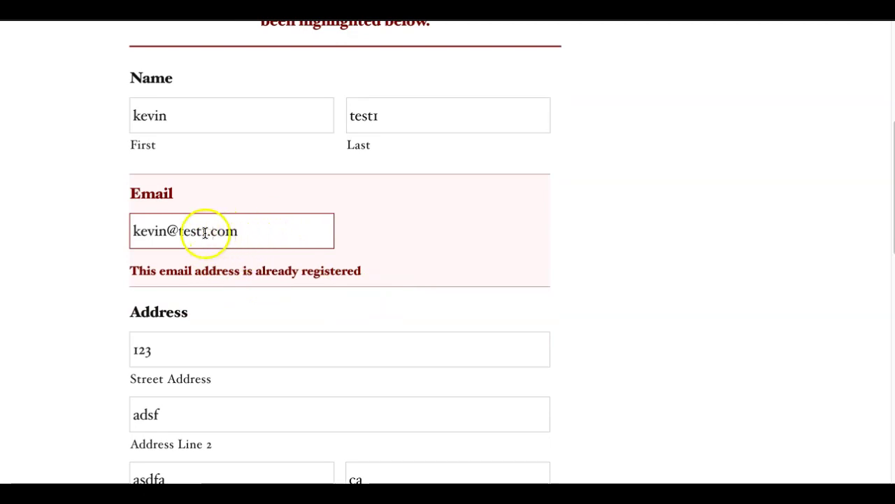
pyautogui.write('asfeaef')
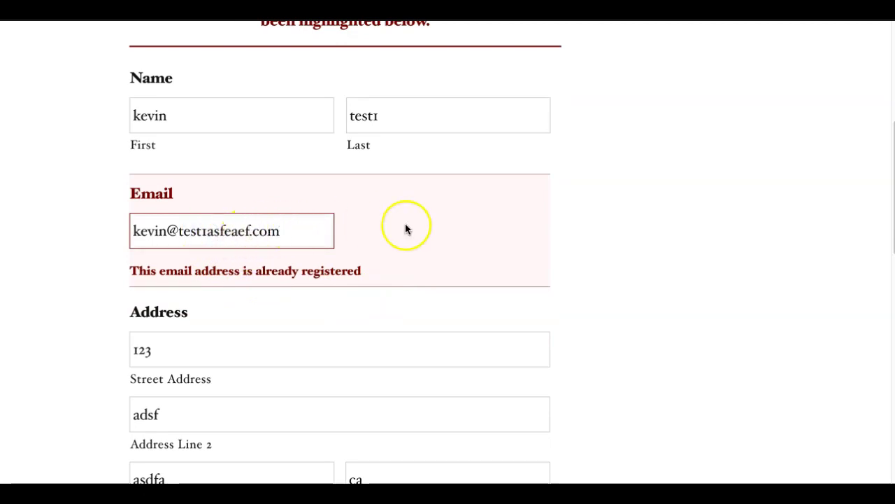
# Re-enter the test card number, expiry and CVC, then submit the form again.
pyautogui.scroll(-10, 406, 229)
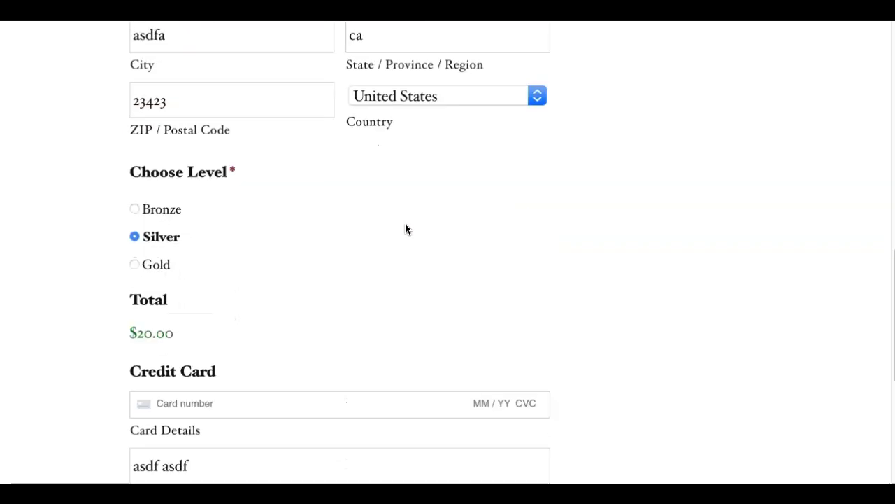
pyautogui.scroll(-4, 406, 228)
pyautogui.click(267, 174)
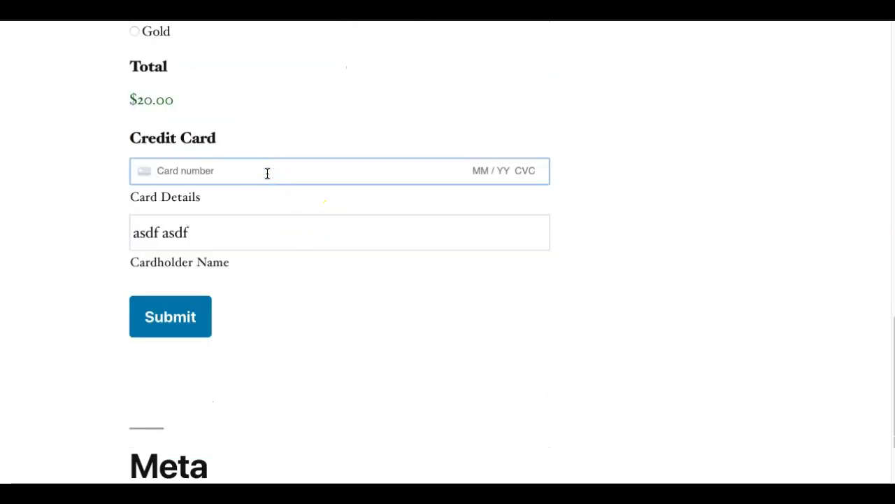
pyautogui.write('4242 4242 4242 4242')
pyautogui.click(491, 170)
pyautogui.write('02 / 42 345')
pyautogui.click(440, 237)
pyautogui.click(207, 328)
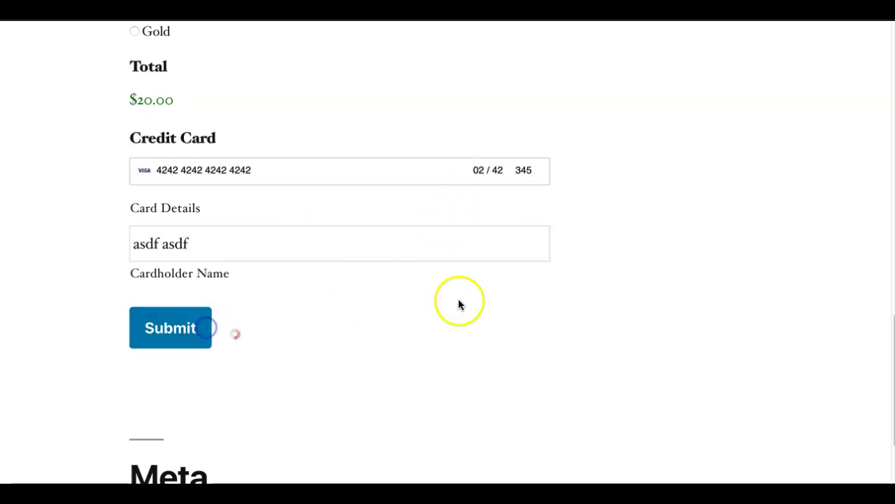
pyautogui.scroll(5, 458, 302)
pyautogui.scroll(-2, 445, 351)
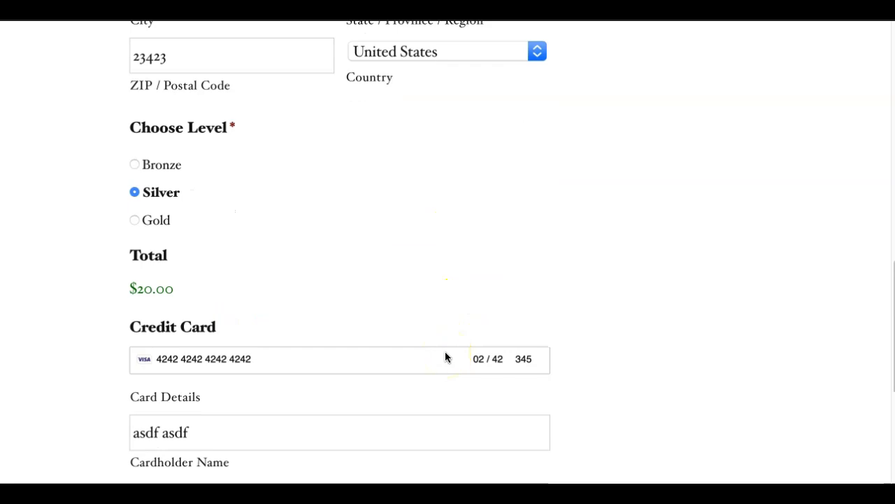
pyautogui.scroll(-2, 445, 357)
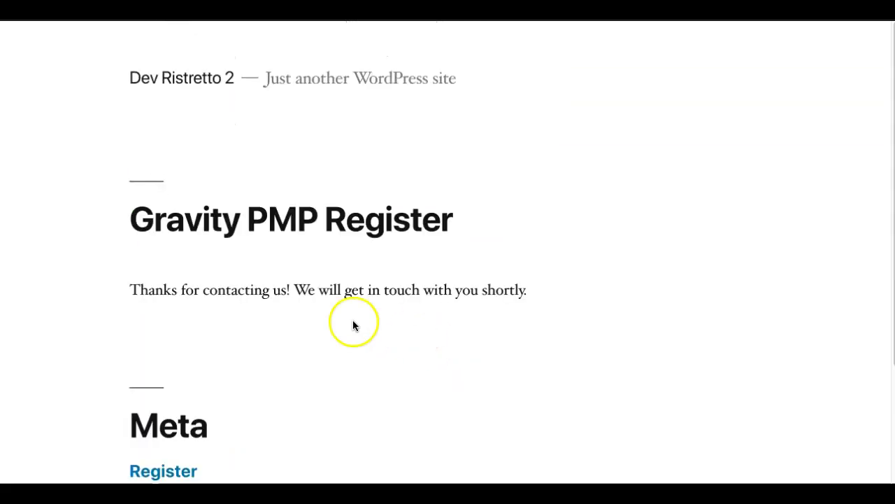
# Open the new entry from the form's Entries list and review its $20.00 Paid status and Stripe note.
pyautogui.moveTo(133, 293); pyautogui.dragTo(533, 297)
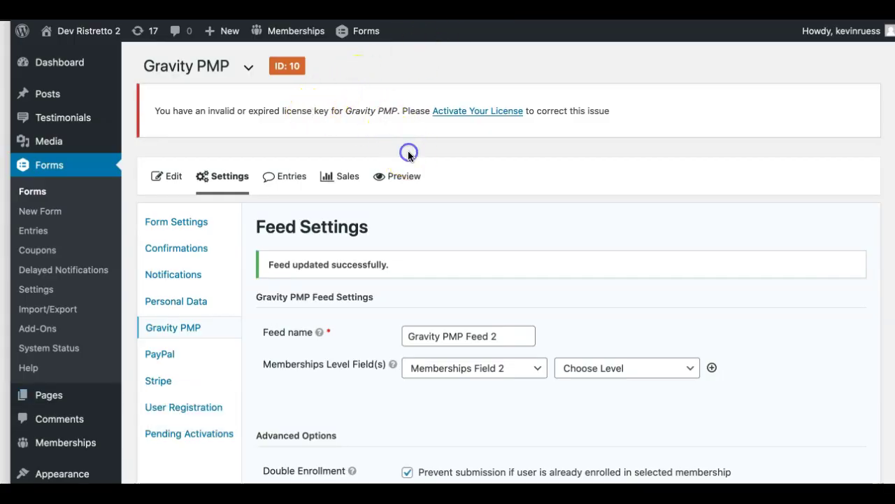
pyautogui.click(297, 176)
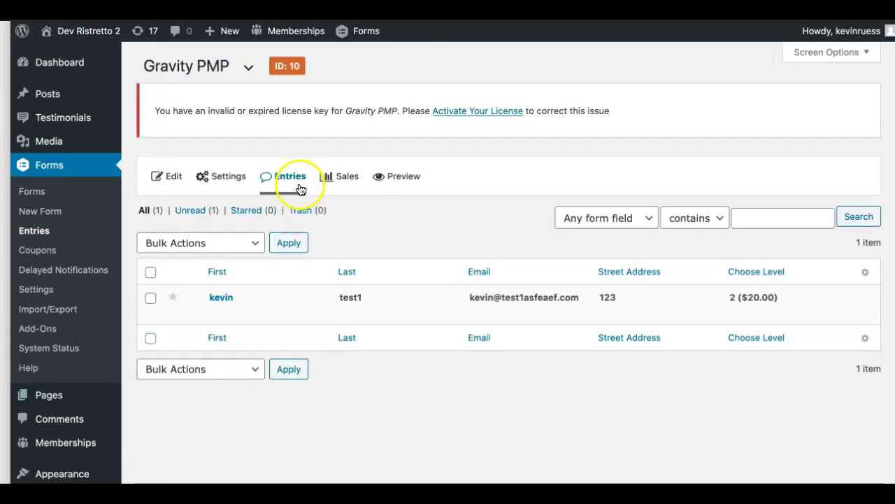
pyautogui.click(218, 312)
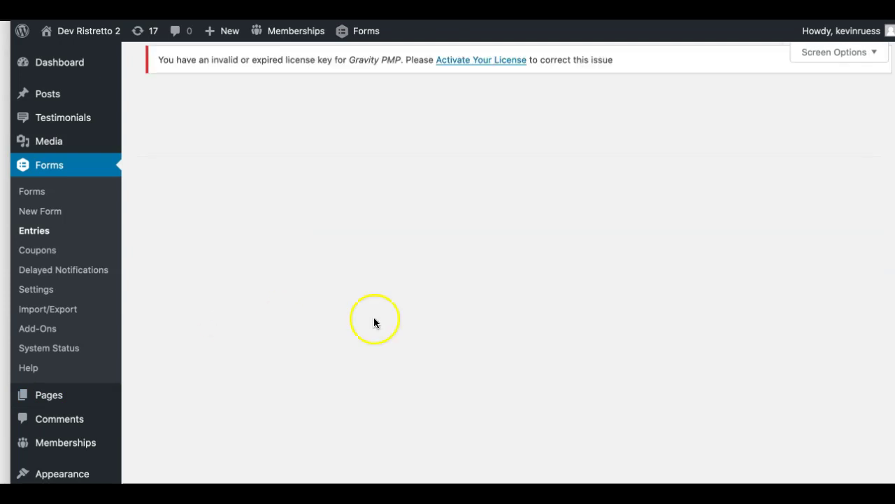
pyautogui.scroll(-4, 443, 309)
pyautogui.scroll(-5, 431, 182)
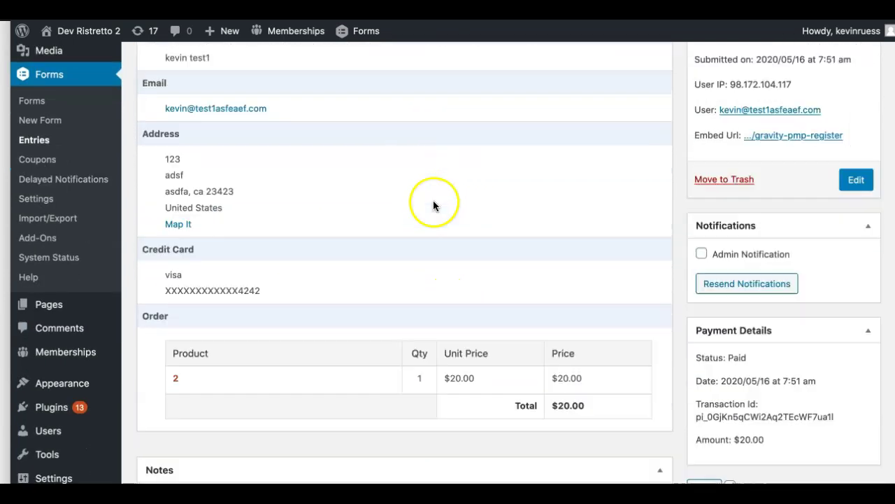
pyautogui.doubleClick(747, 301)
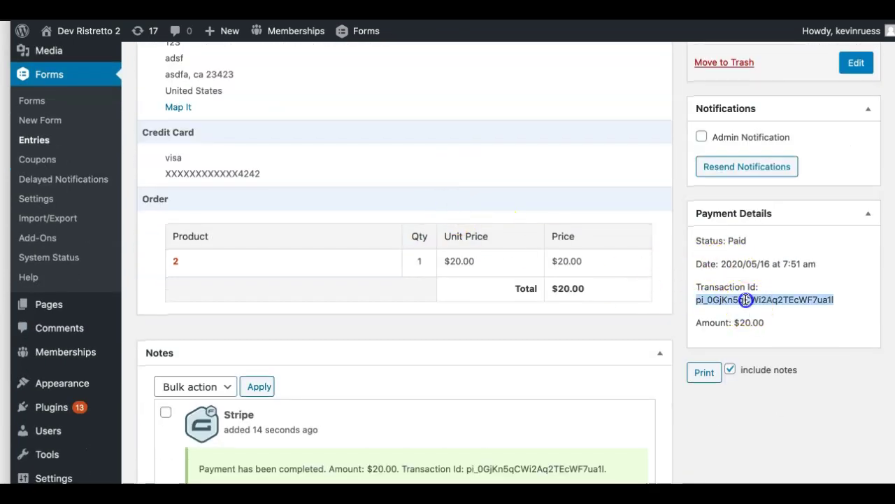
pyautogui.scroll(-5, 687, 298)
pyautogui.moveTo(199, 257); pyautogui.dragTo(595, 259)
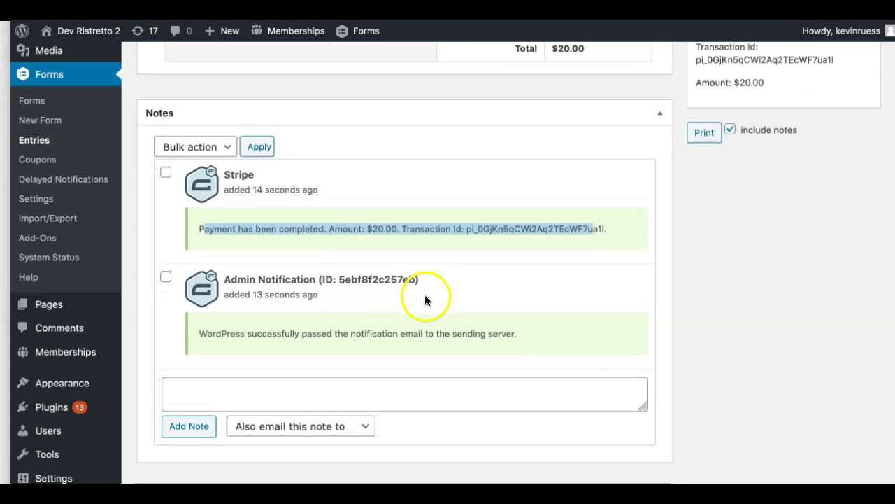
pyautogui.scroll(1, 349, 321)
# Verify the new member shows the Silver level in Memberships > Members, then go to Orders.
pyautogui.moveTo(99, 417)
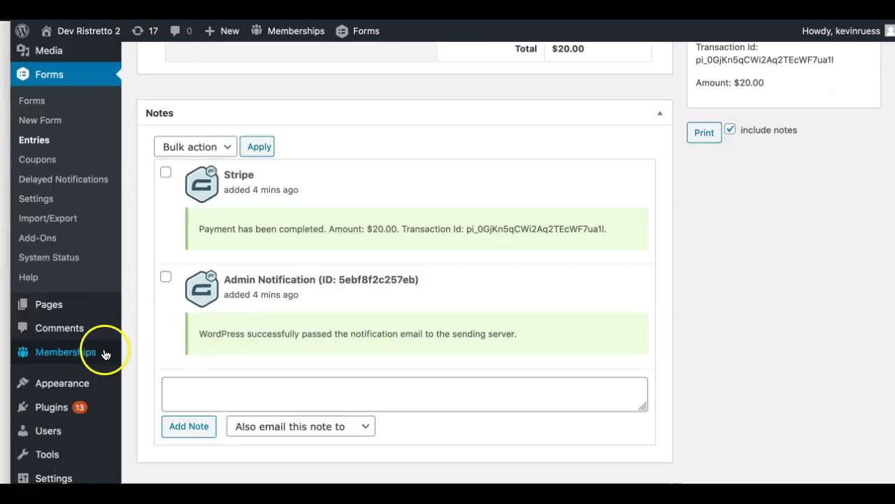
pyautogui.moveTo(103, 350)
pyautogui.click(163, 356)
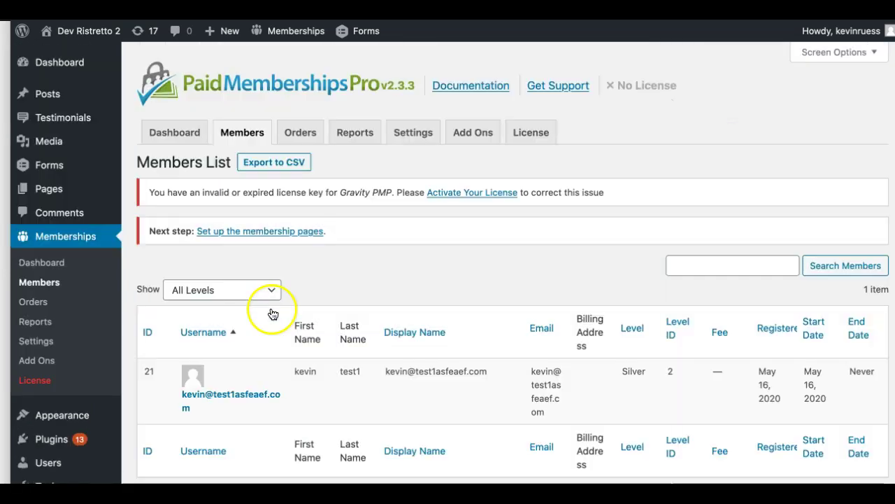
pyautogui.scroll(-1, 354, 209)
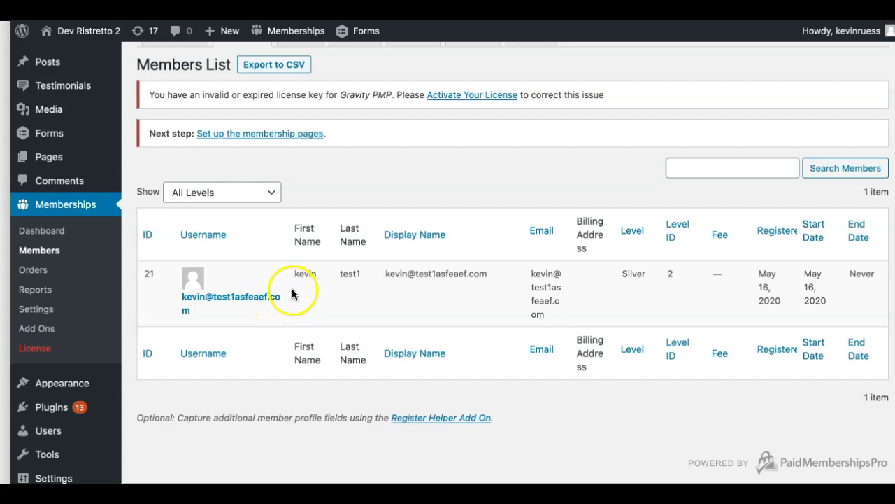
pyautogui.doubleClick(630, 272)
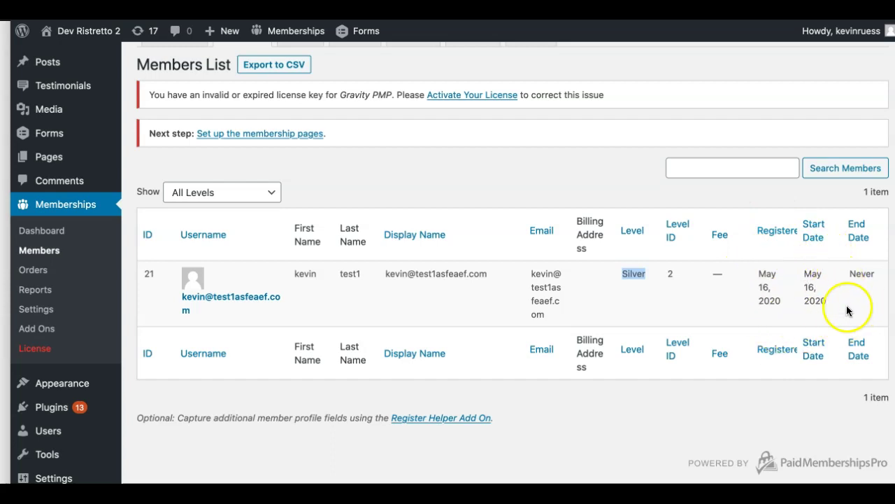
pyautogui.click(28, 273)
pyautogui.moveTo(186, 379)
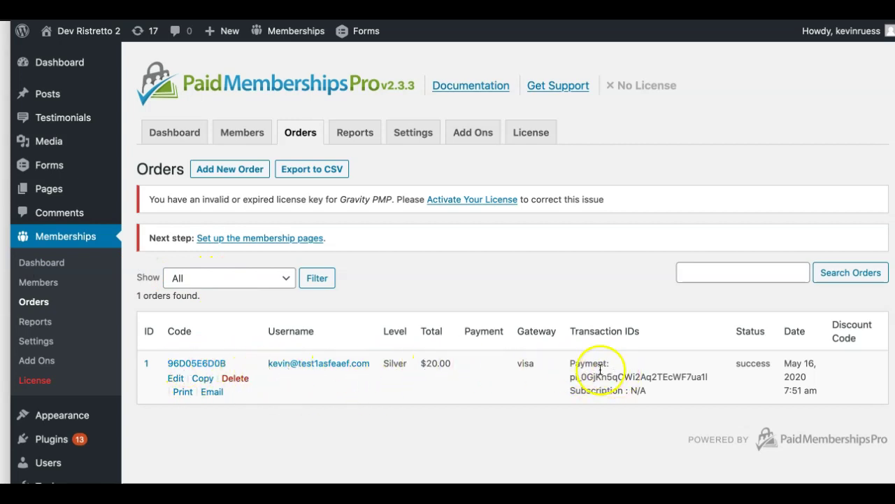
# Inspect the $20.00 Silver order's transaction ID on the Orders page, then head to Forms.
pyautogui.doubleClick(660, 373)
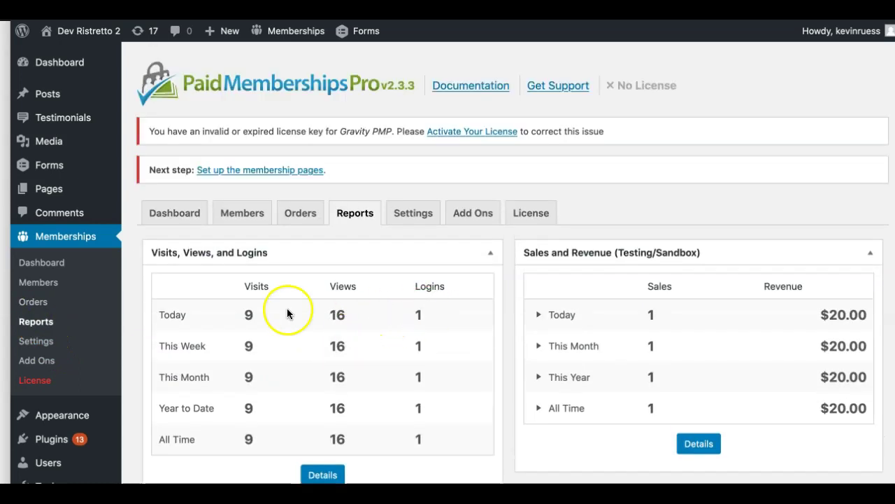
pyautogui.scroll(-1, 293, 404)
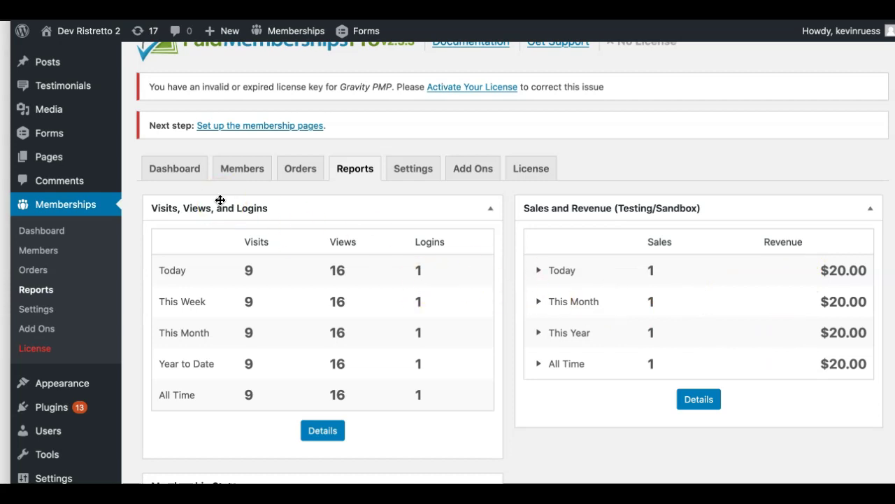
pyautogui.click(59, 135)
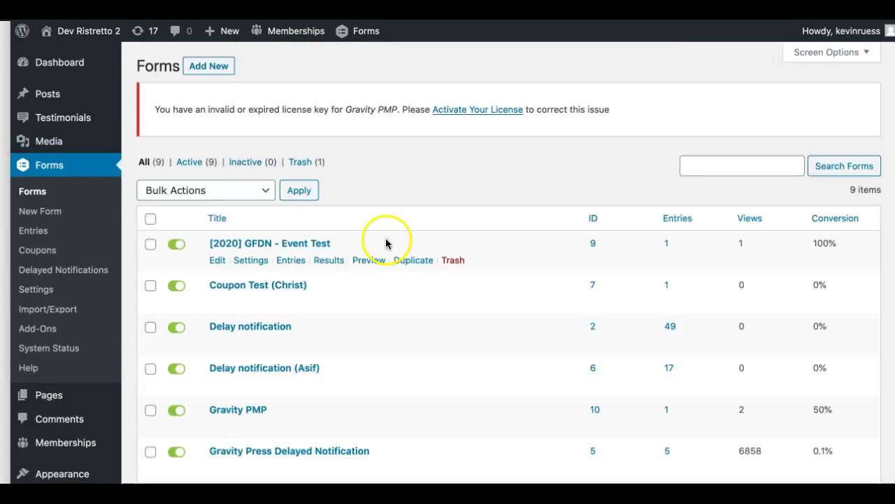
# Open the Gravity PMP form for editing and select its Choose Level field.
pyautogui.scroll(-4, 385, 240)
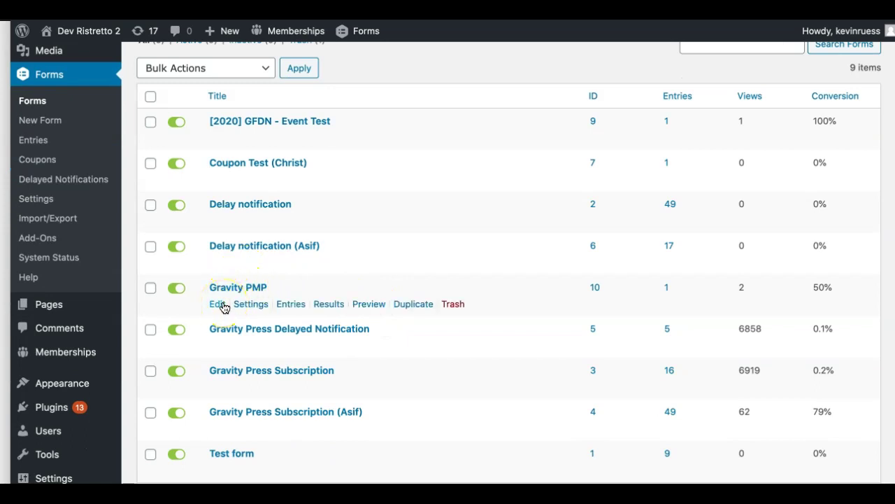
pyautogui.click(218, 304)
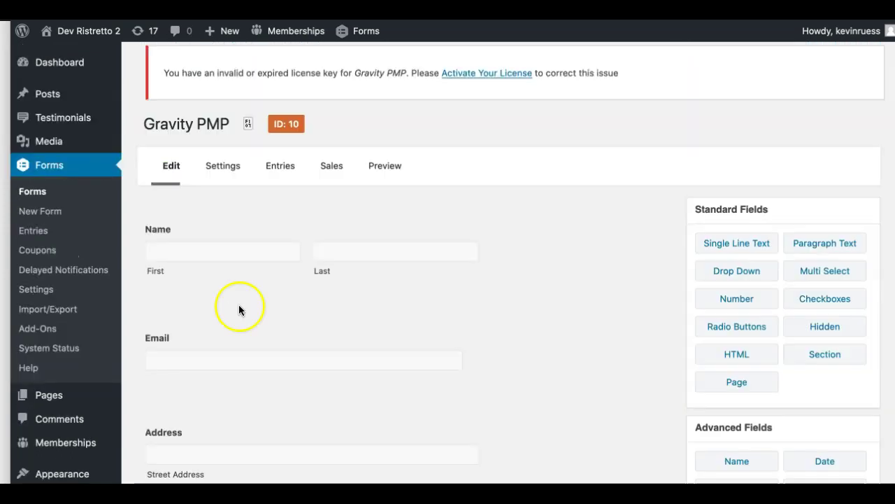
pyautogui.scroll(-2, 268, 318)
pyautogui.scroll(-5, 268, 318)
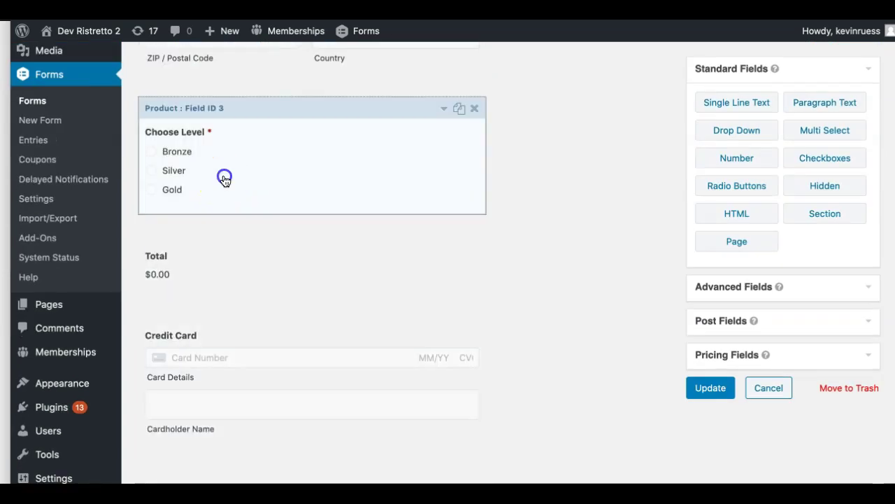
pyautogui.click(225, 176)
pyautogui.scroll(-2, 269, 206)
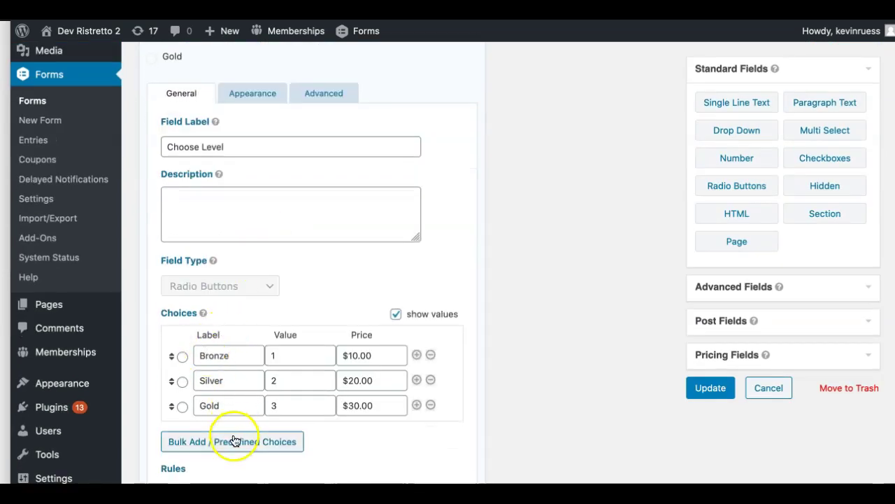
# Insert the Gravity PMP preset choices, move Free (value 4, $0.00) to the top, and update the form.
pyautogui.click(235, 441)
pyautogui.scroll(-6, 301, 343)
pyautogui.click(325, 361)
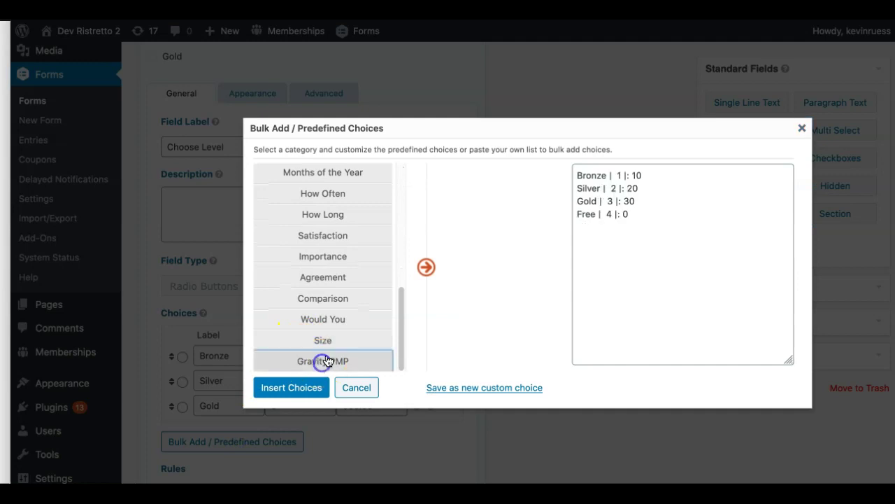
pyautogui.moveTo(636, 213); pyautogui.dragTo(565, 218)
pyautogui.click(297, 385)
pyautogui.scroll(-2, 203, 319)
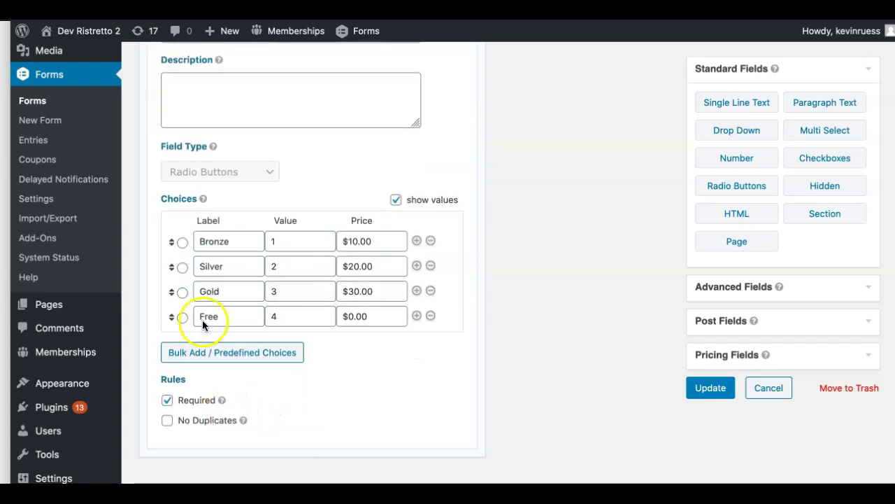
pyautogui.moveTo(174, 314); pyautogui.dragTo(171, 239)
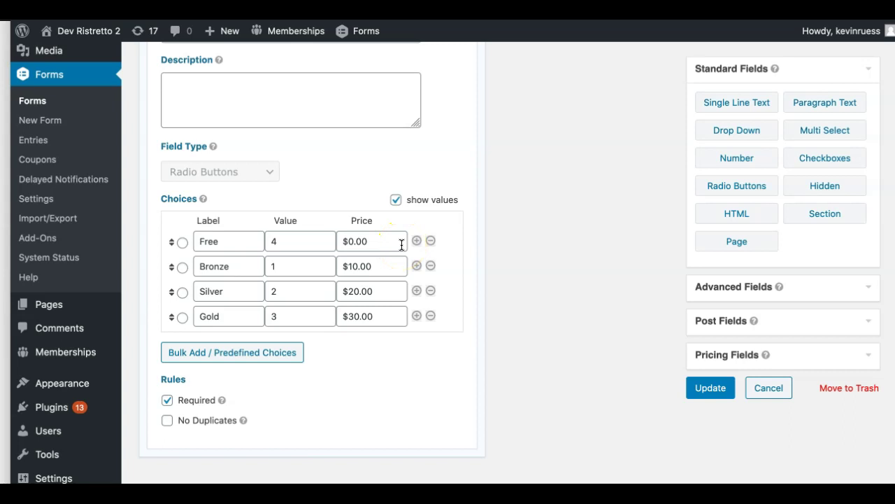
pyautogui.click(703, 389)
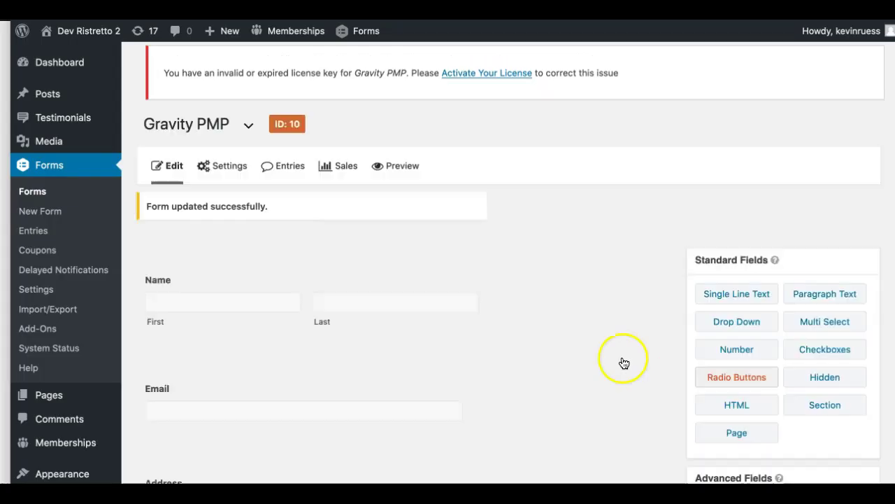
# Delete the Choose Level product field from the form.
pyautogui.scroll(-4, 492, 304)
pyautogui.scroll(-5, 493, 305)
pyautogui.scroll(-2, 260, 245)
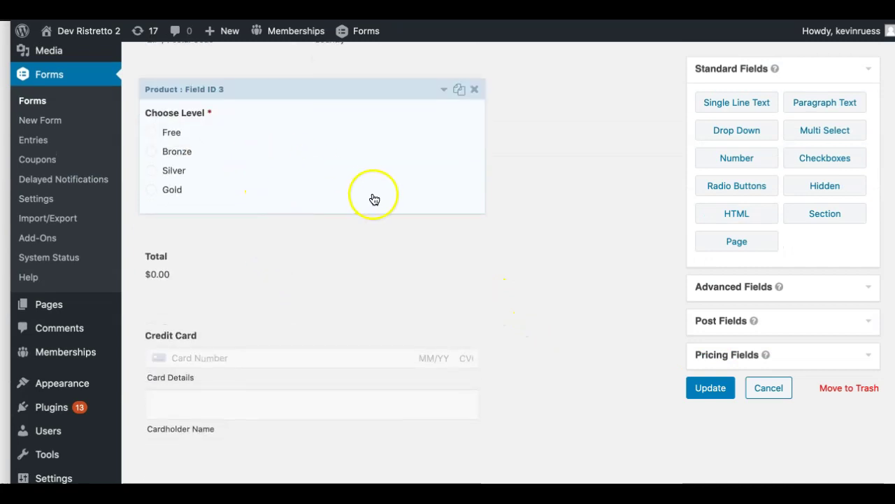
pyautogui.scroll(3, 336, 244)
pyautogui.click(336, 242)
pyautogui.scroll(-4, 469, 214)
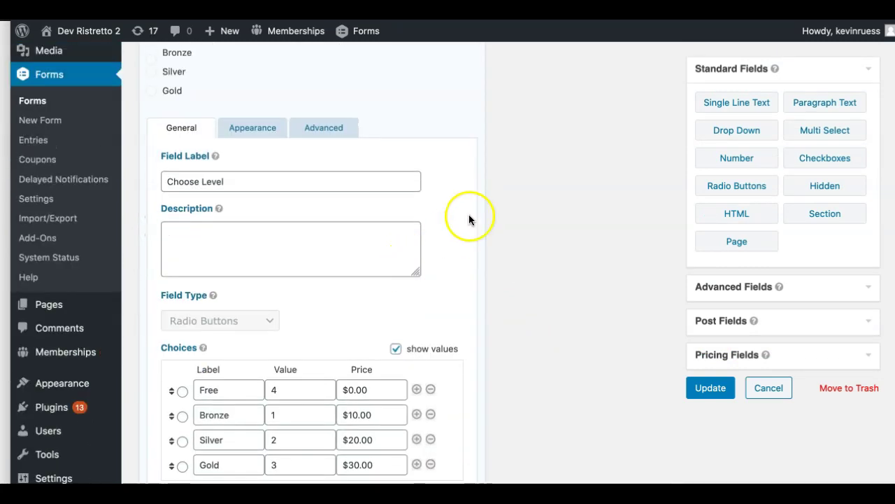
pyautogui.scroll(3, 466, 213)
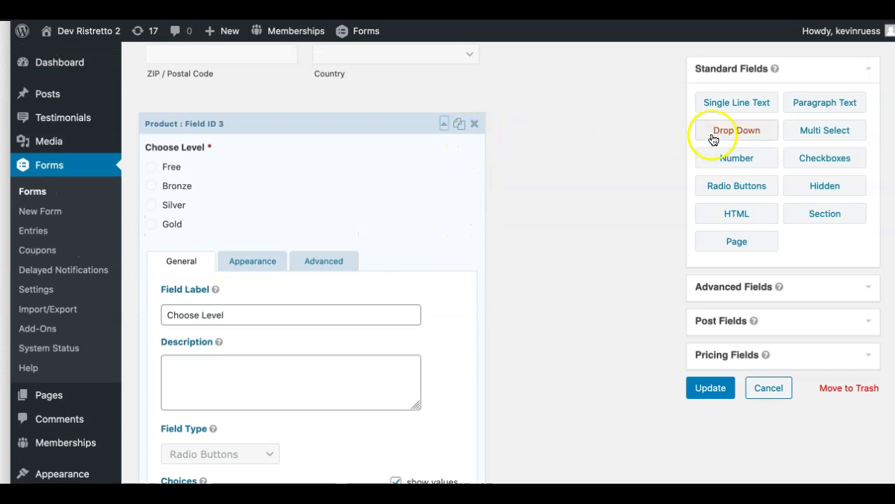
pyautogui.click(474, 123)
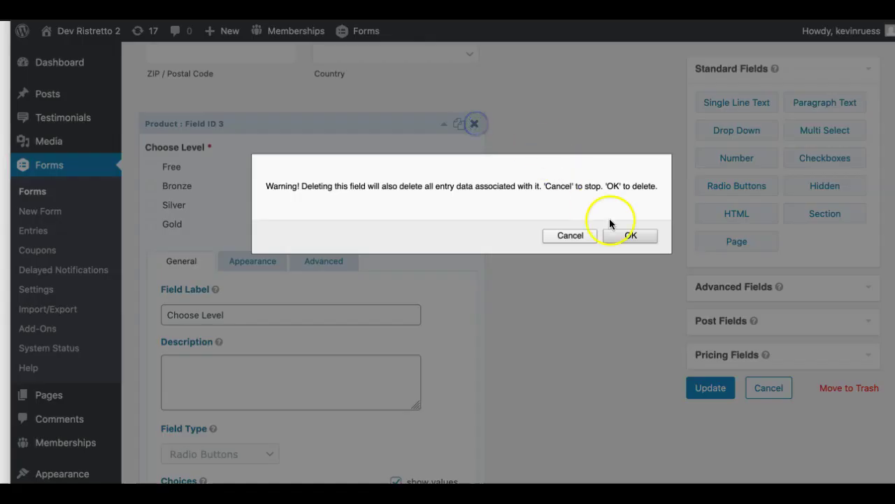
pyautogui.click(630, 237)
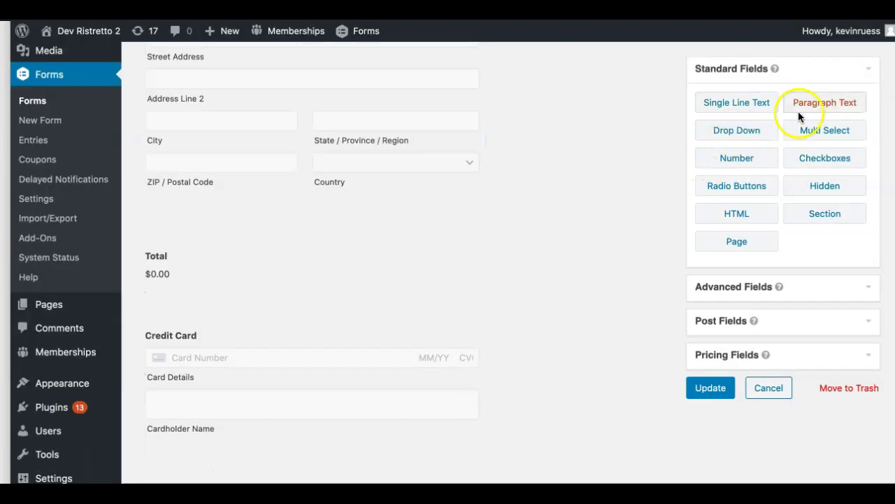
# Add a Radio Buttons field below Country and delete the Total and Credit Card fields.
pyautogui.click(746, 187)
pyautogui.moveTo(745, 186); pyautogui.dragTo(237, 223)
pyautogui.click(476, 360)
pyautogui.click(475, 358)
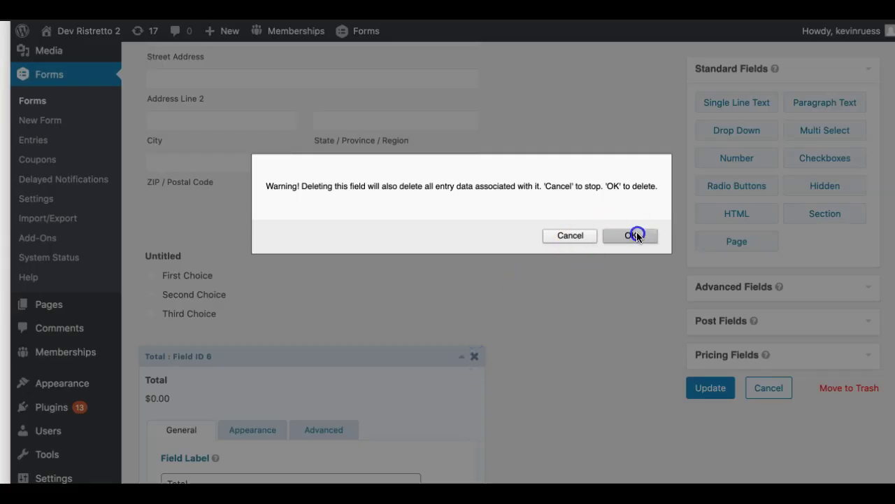
pyautogui.click(633, 235)
pyautogui.click(474, 356)
pyautogui.click(631, 235)
# Delete the Address field and select the new radio field.
pyautogui.click(275, 302)
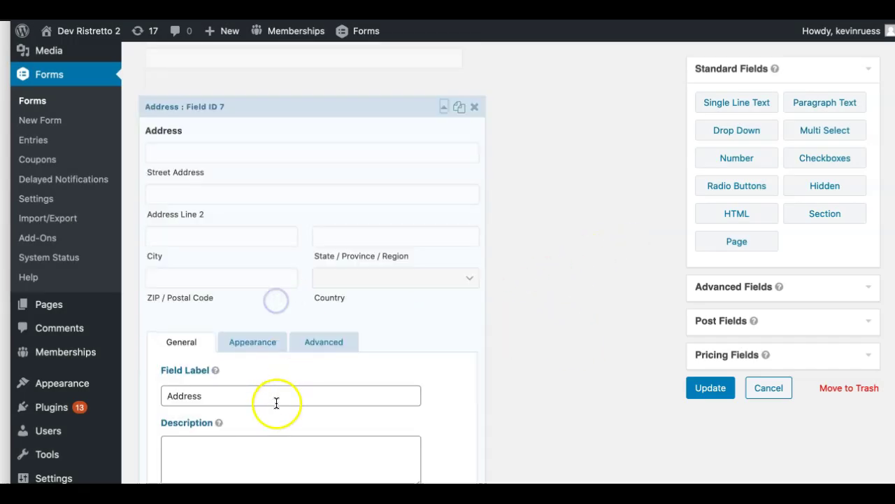
pyautogui.click(475, 106)
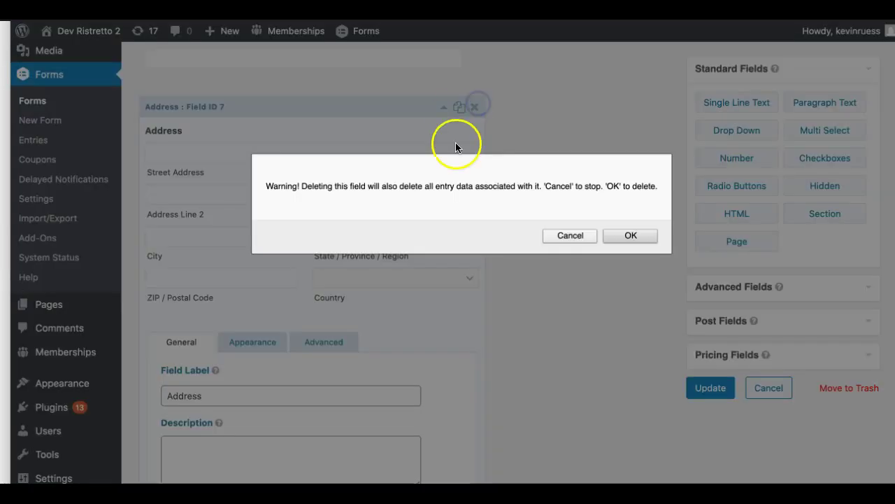
pyautogui.click(635, 233)
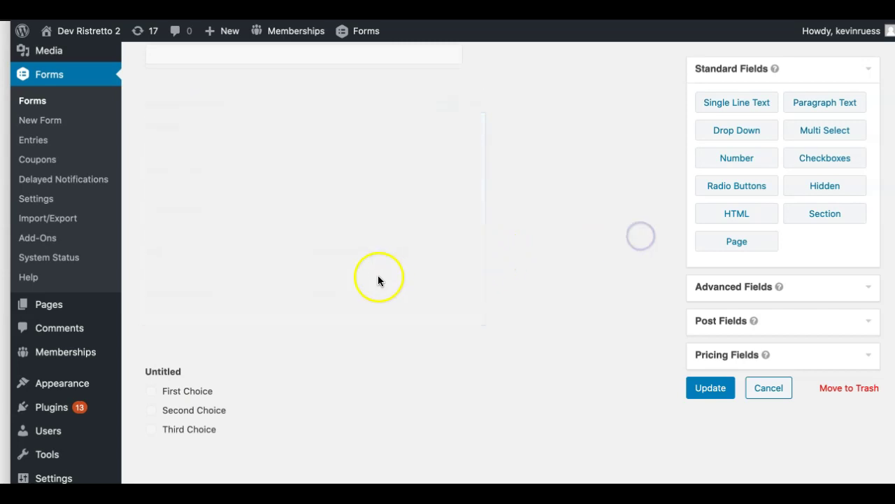
pyautogui.click(338, 375)
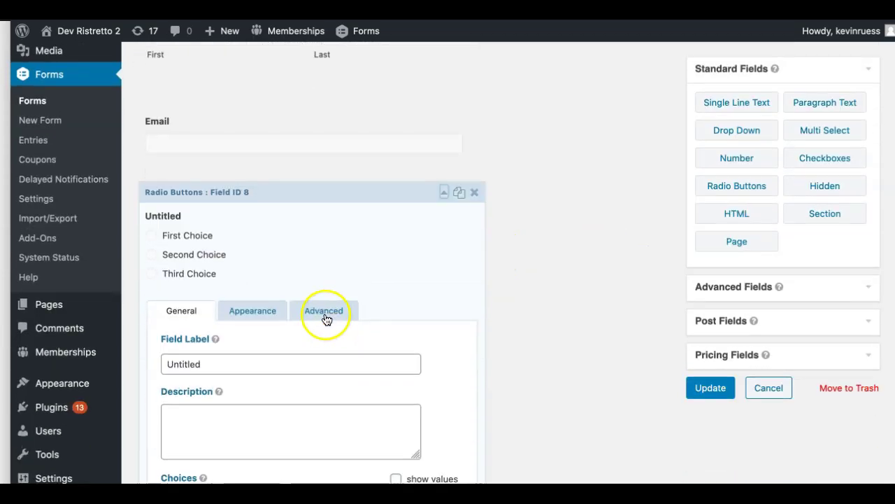
# Rename the radio field's label to 'Level'.
pyautogui.scroll(-5, 325, 318)
pyautogui.moveTo(226, 163); pyautogui.dragTo(153, 164)
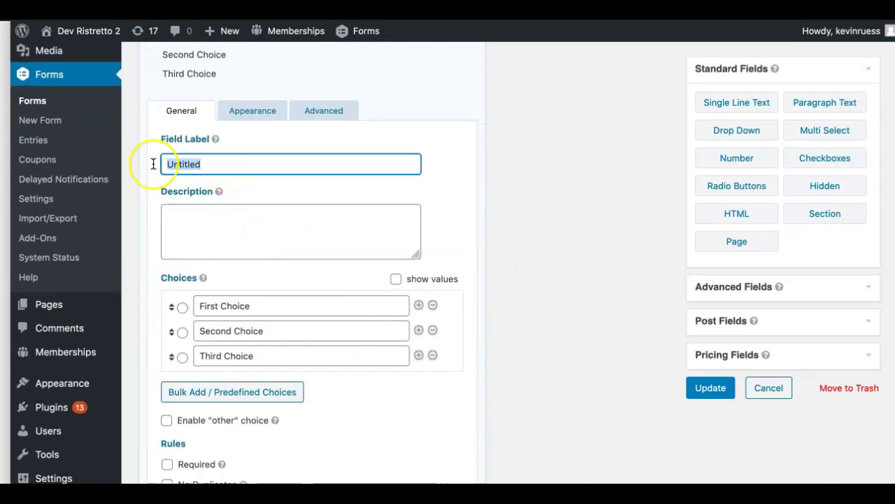
pyautogui.write('Choose Level')
pyautogui.hotkey('ctrl', 'a')
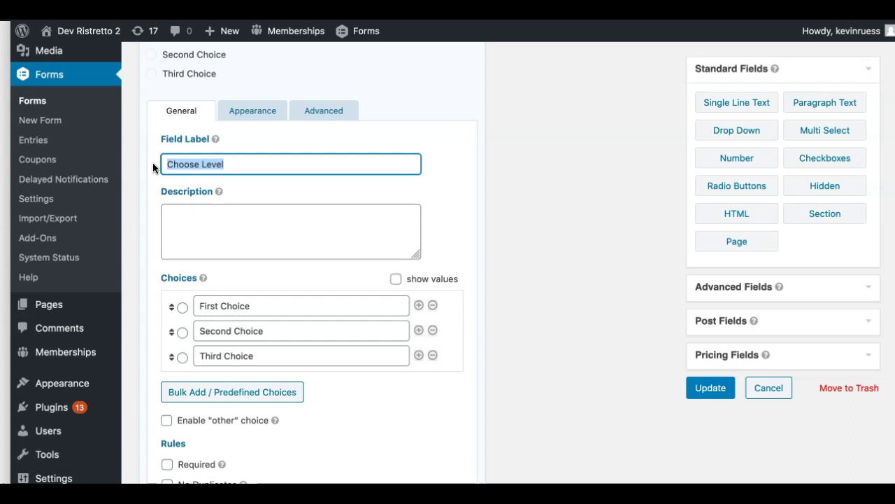
pyautogui.moveTo(160, 161); pyautogui.dragTo(230, 166)
pyautogui.write('Level')
# Bulk-add the Gravity PMP preset choices, keep only Free (value 4), and make it default.
pyautogui.click(286, 383)
pyautogui.scroll(-5, 378, 336)
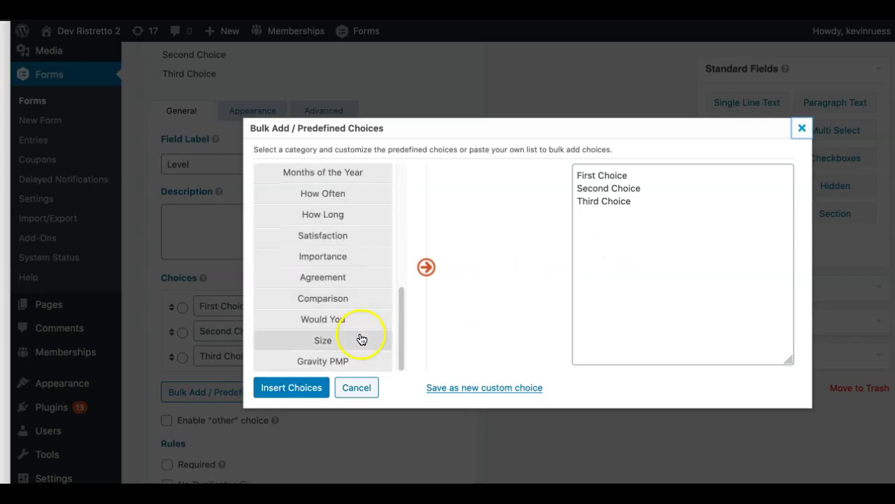
pyautogui.click(359, 360)
pyautogui.moveTo(651, 202); pyautogui.dragTo(527, 164)
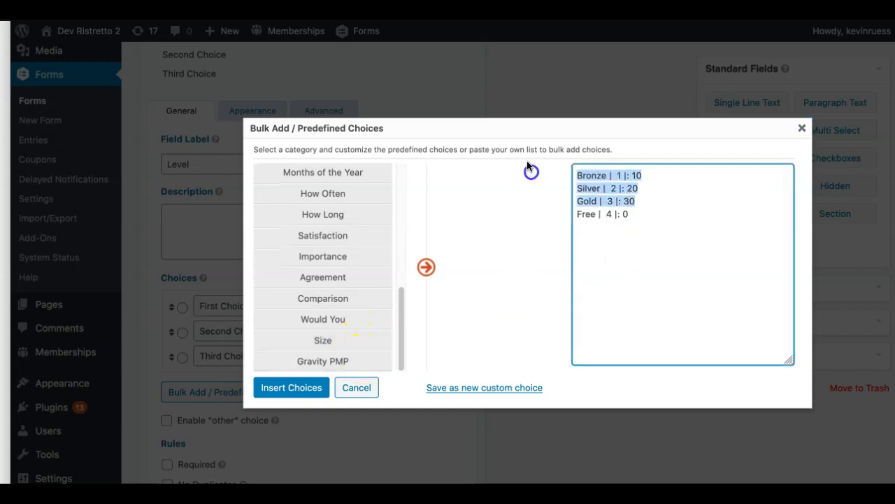
pyautogui.press('Delete')
pyautogui.press('Delete')
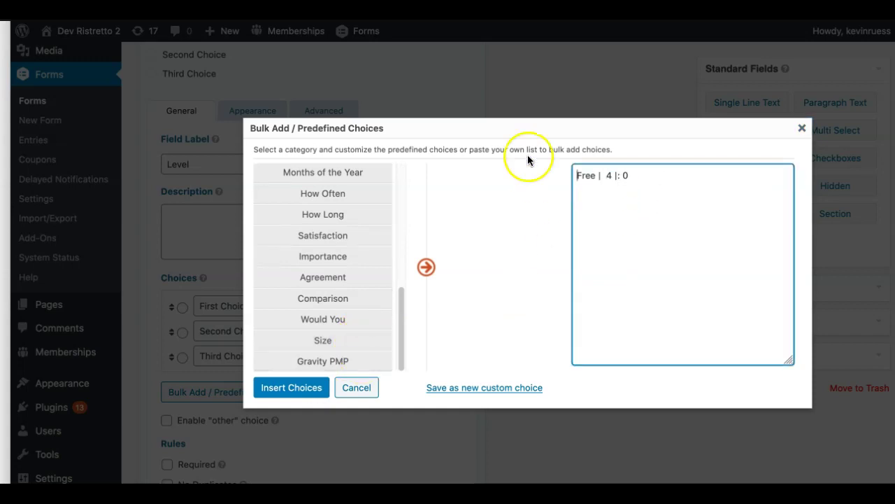
pyautogui.click(291, 386)
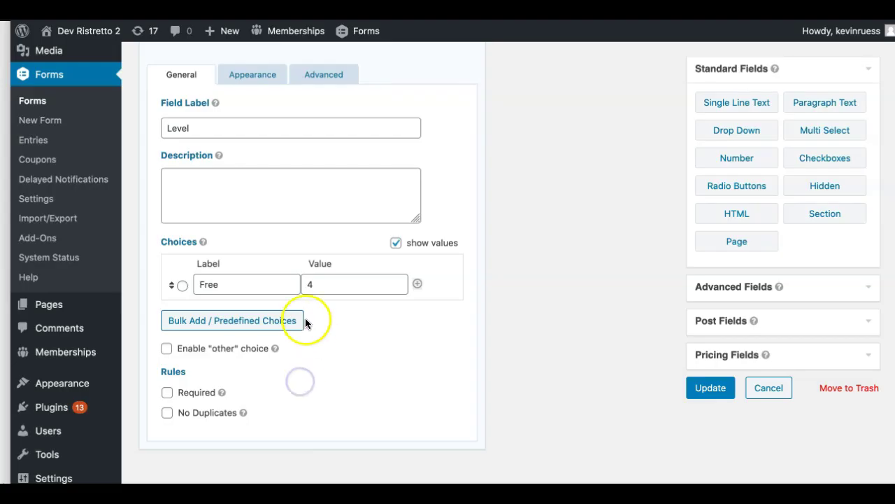
pyautogui.moveTo(367, 286); pyautogui.dragTo(258, 280)
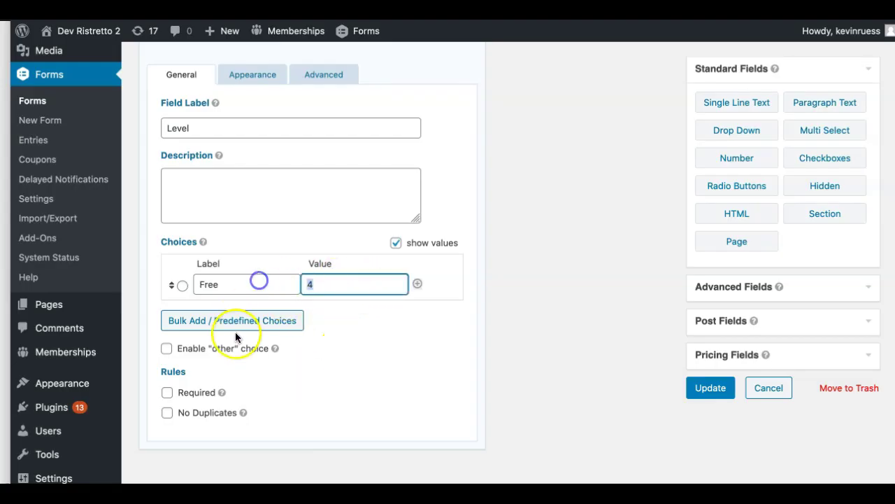
pyautogui.click(167, 393)
pyautogui.click(195, 394)
pyautogui.click(184, 286)
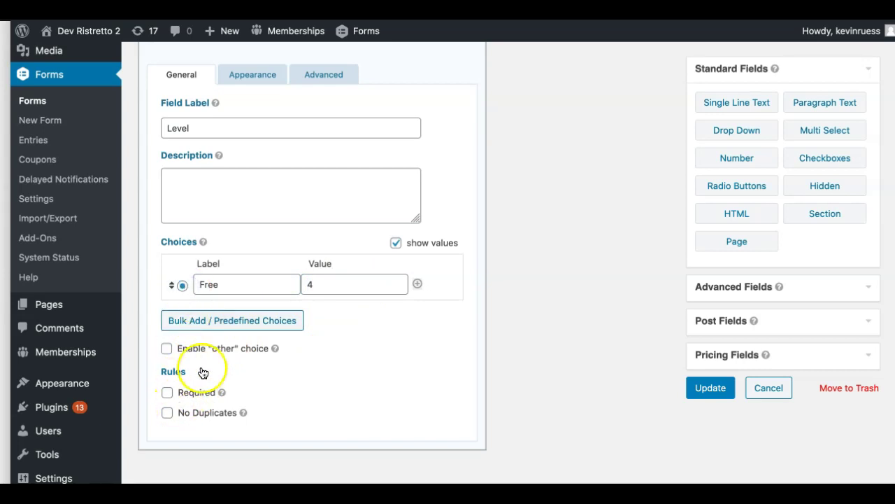
# Set the Level field's visibility to Hidden and update the form.
pyautogui.scroll(2, 209, 336)
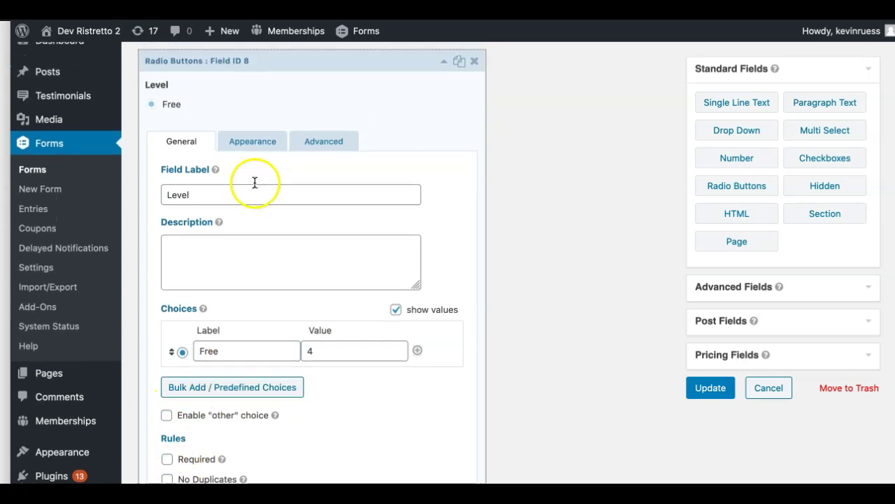
pyautogui.click(311, 147)
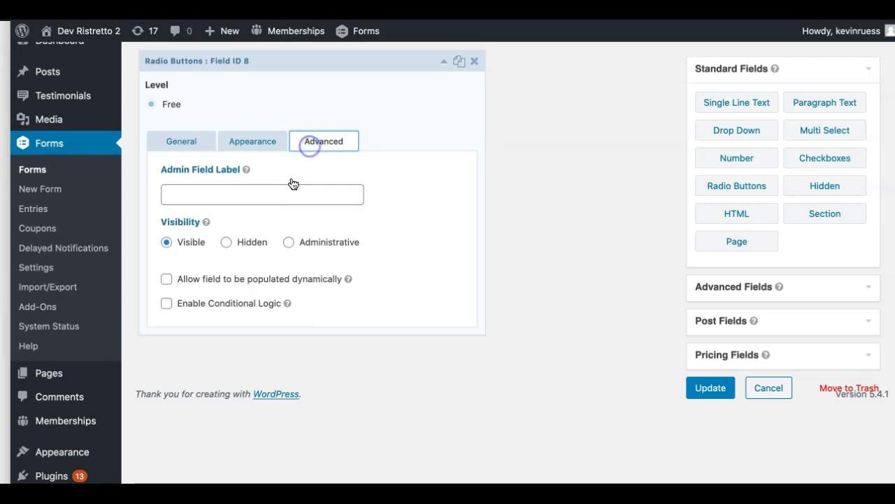
pyautogui.click(242, 243)
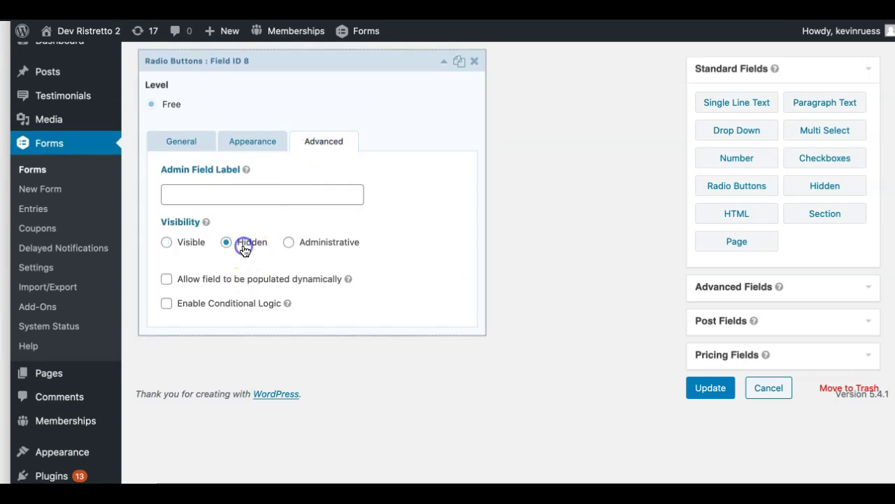
pyautogui.click(709, 388)
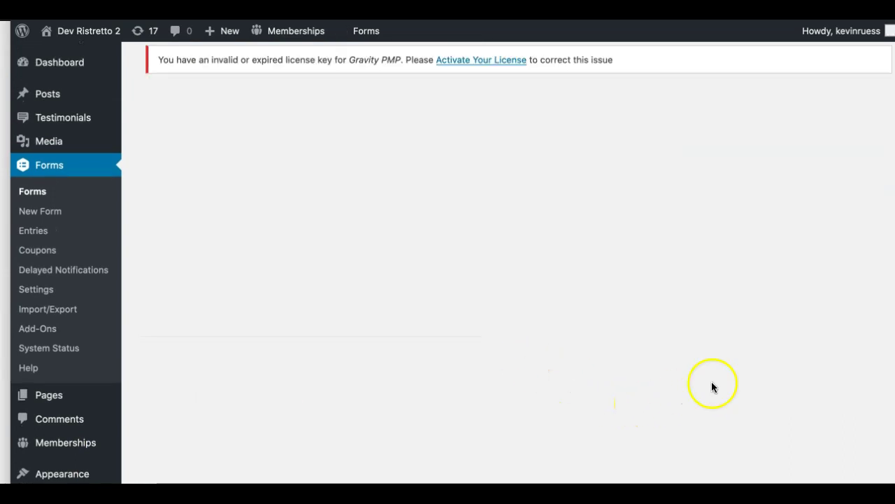
# Confirm Free is membership level ID 4, then return to the Forms list.
pyautogui.scroll(-3, 554, 317)
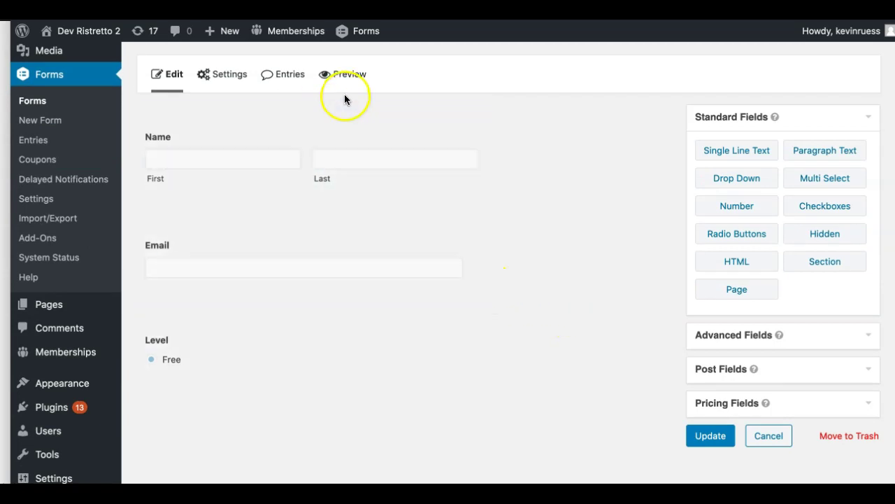
pyautogui.moveTo(118, 354)
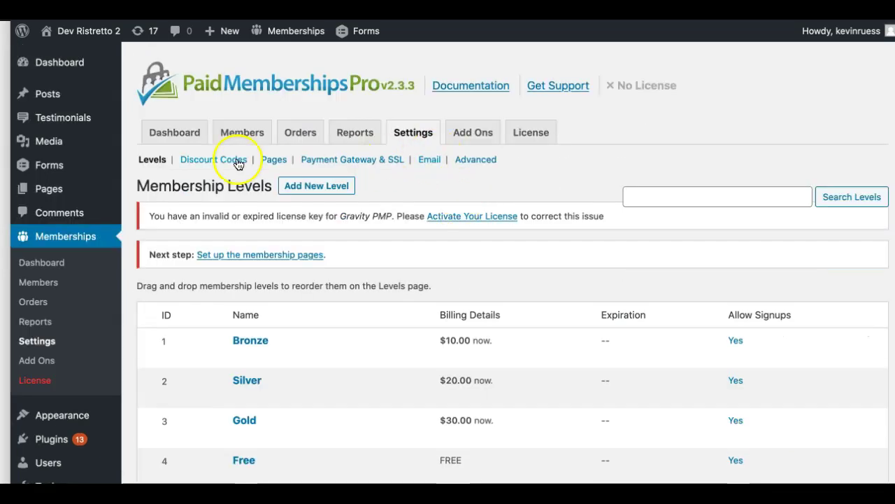
pyautogui.scroll(-1, 270, 452)
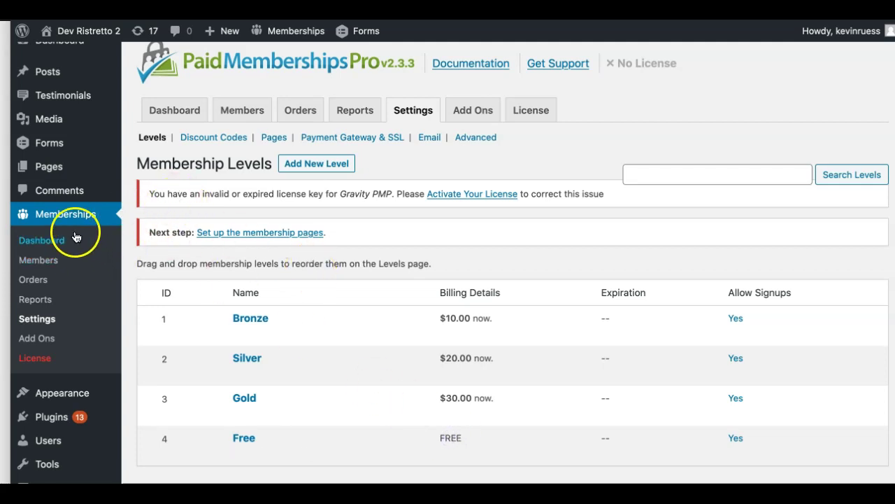
pyautogui.click(39, 144)
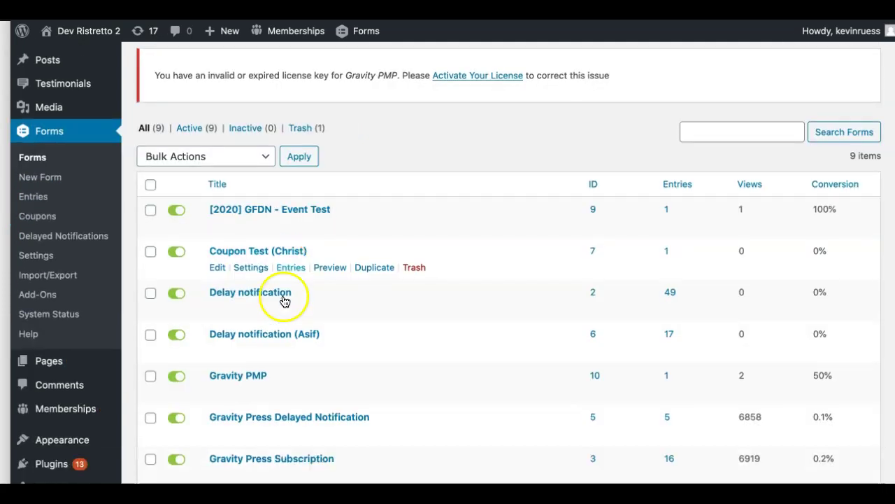
# In Gravity PMP Feed 2, set the second Memberships Level Field to Level and save.
pyautogui.scroll(-3, 284, 300)
pyautogui.moveTo(250, 297)
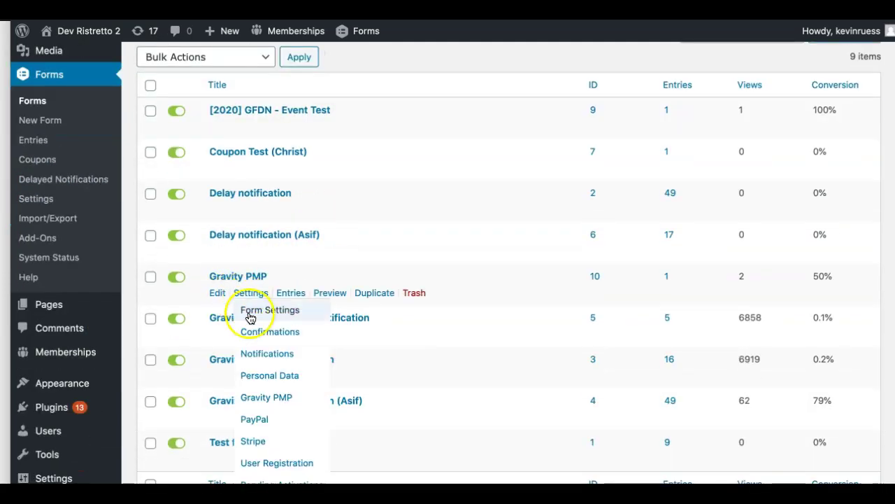
pyautogui.click(280, 396)
pyautogui.click(319, 333)
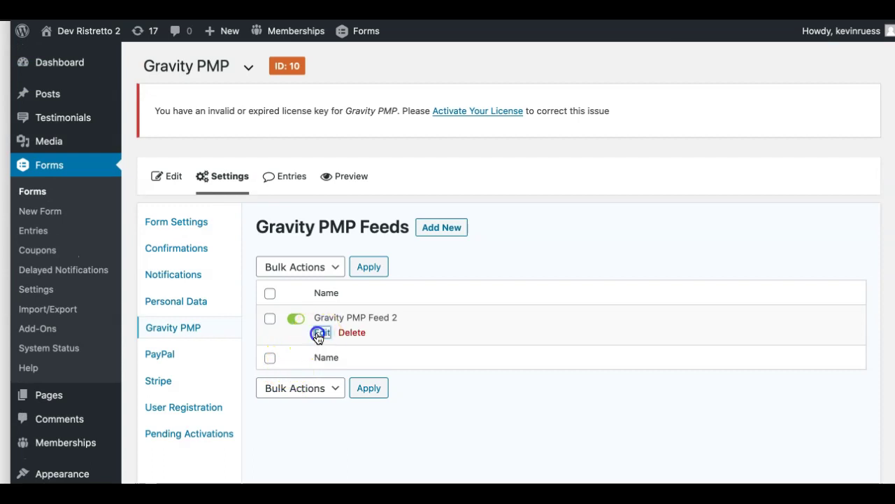
pyautogui.scroll(-1, 641, 312)
pyautogui.scroll(-1, 641, 308)
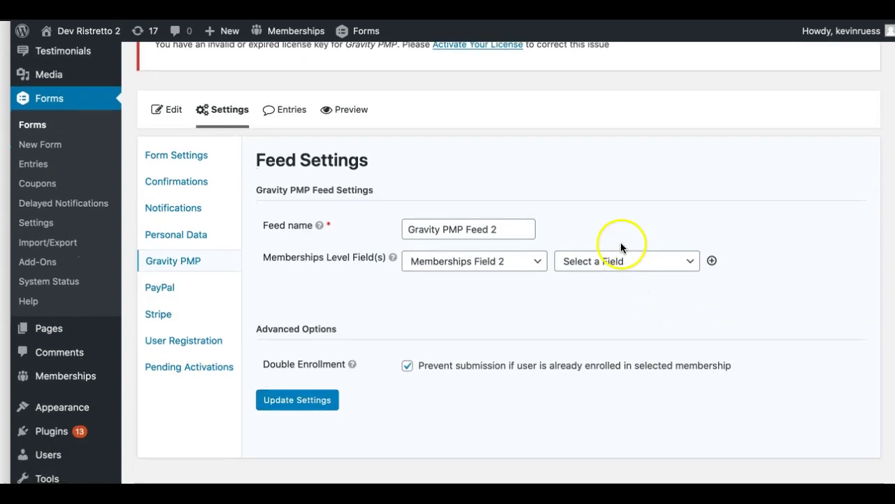
pyautogui.click(621, 259)
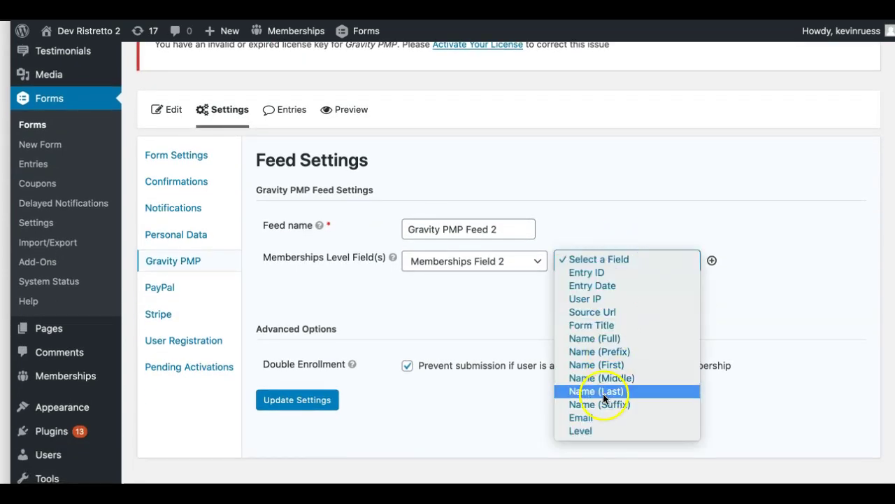
pyautogui.click(607, 429)
pyautogui.click(278, 401)
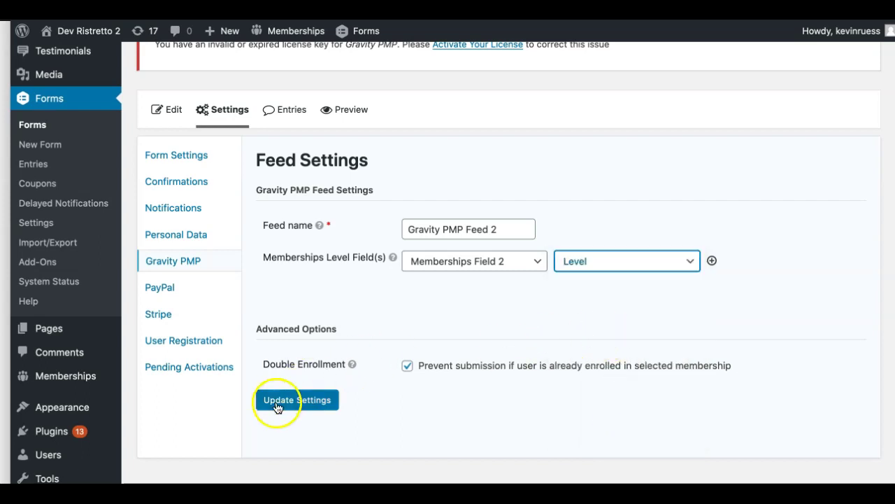